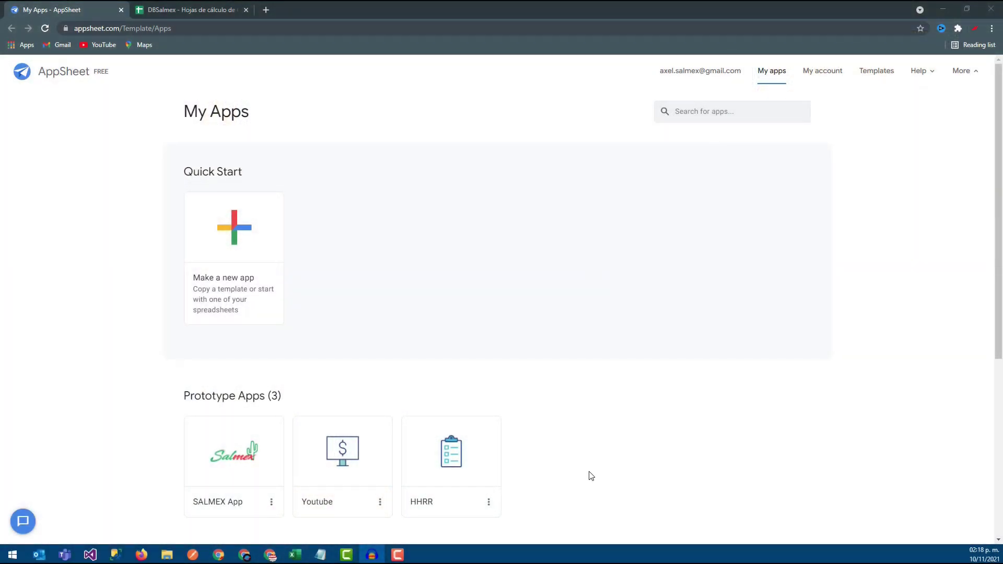
- Open the SALMEX App's UX views with the Menu gallery preview, then switch to the DBSalmex spreadsheet
left_click(256, 443)
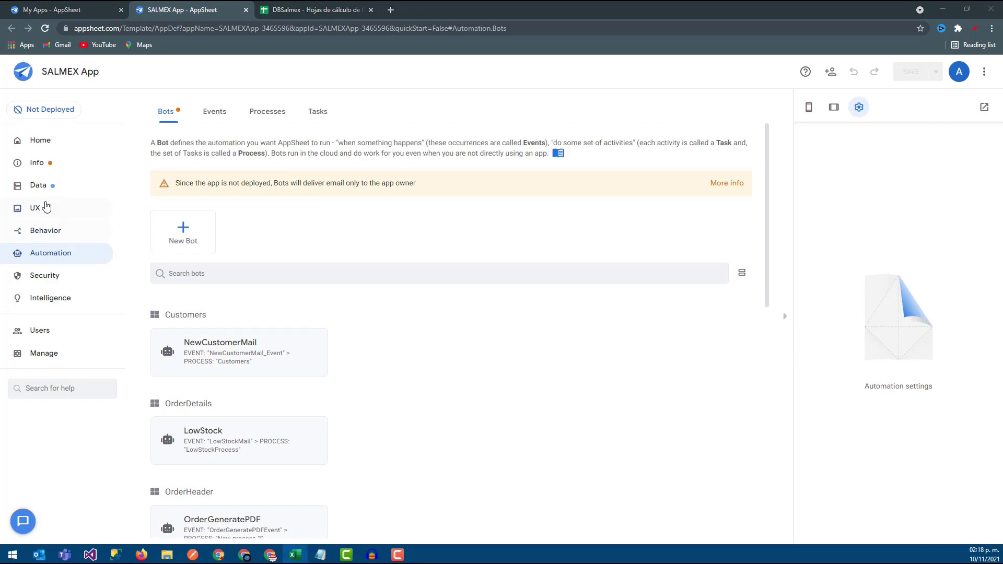
left_click(38, 186)
left_click(37, 208)
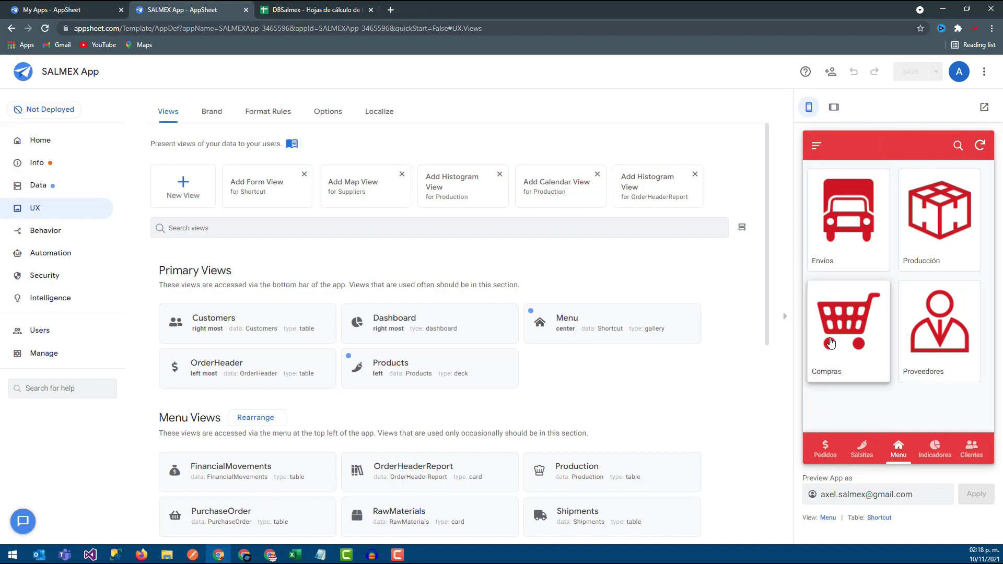
left_click(281, 6)
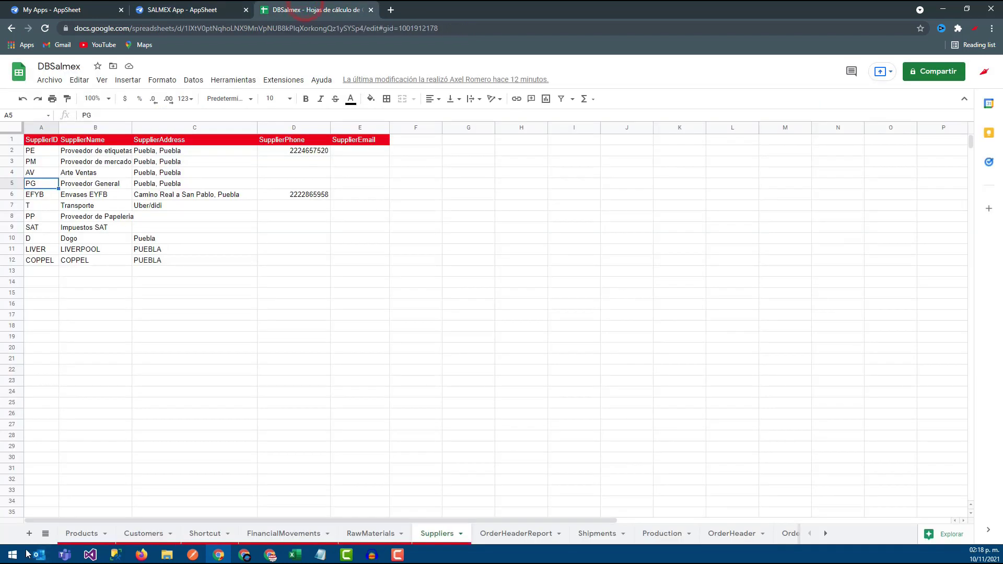
- On the Shortcut sheet, fill row 6 with ID 5, name Reportes and view ShortcutReport
left_click(175, 8)
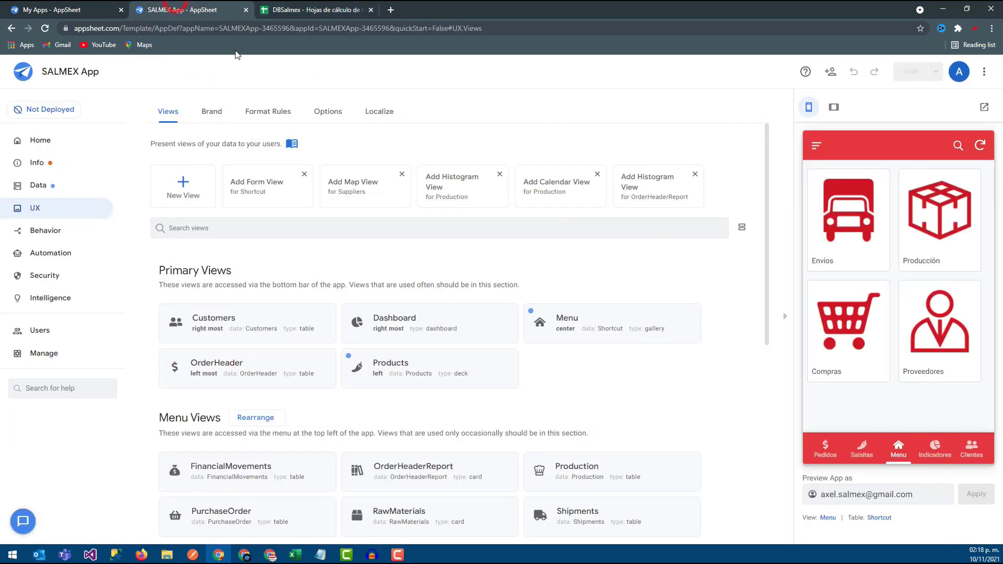
left_click(289, 7)
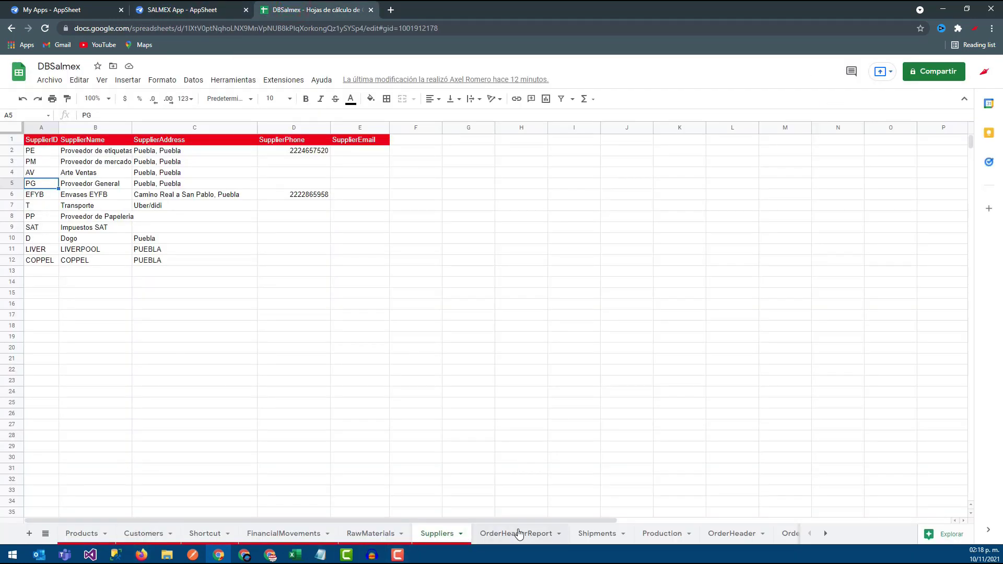
left_click(201, 534)
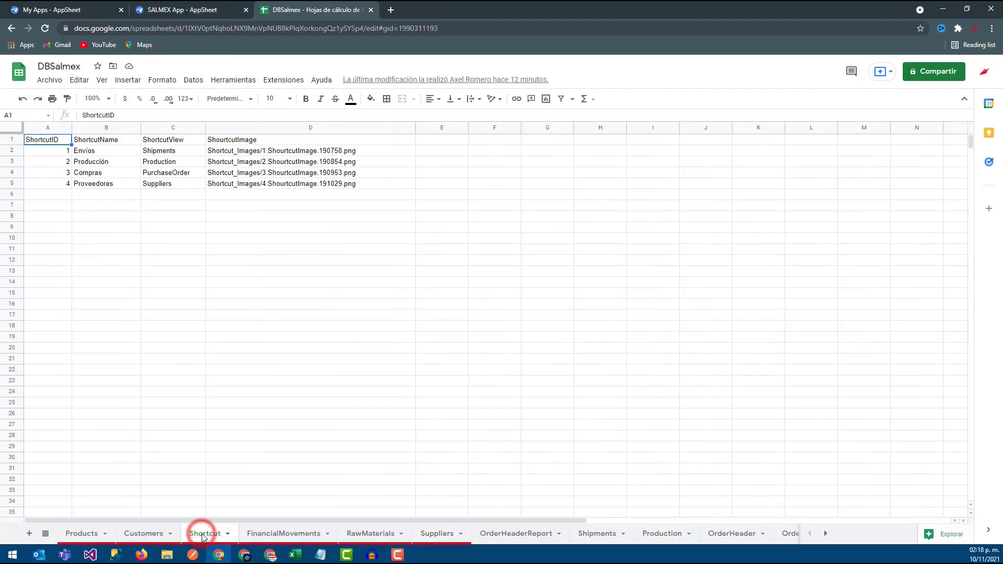
left_click(60, 193)
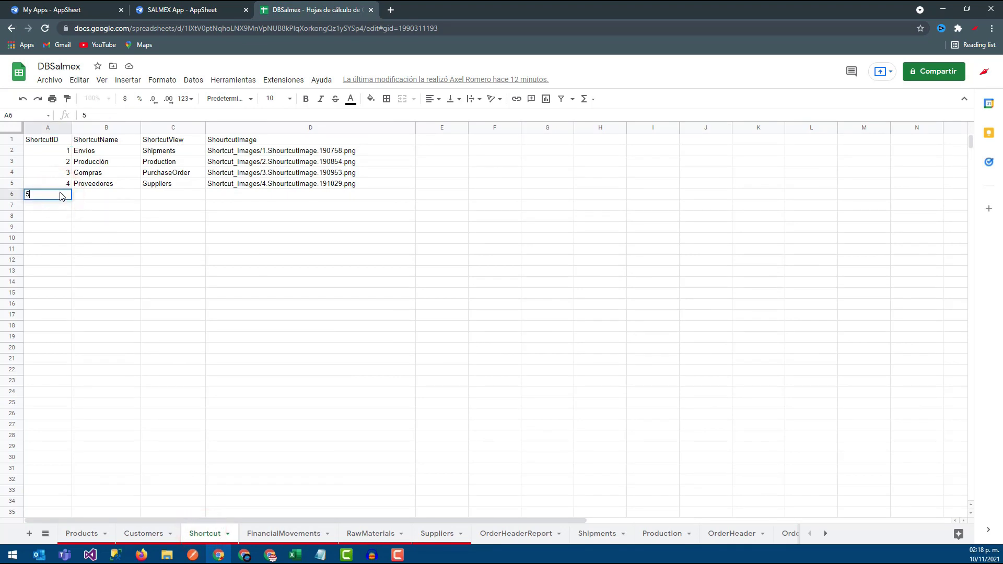
type("5")
key("Tab")
type("Rep")
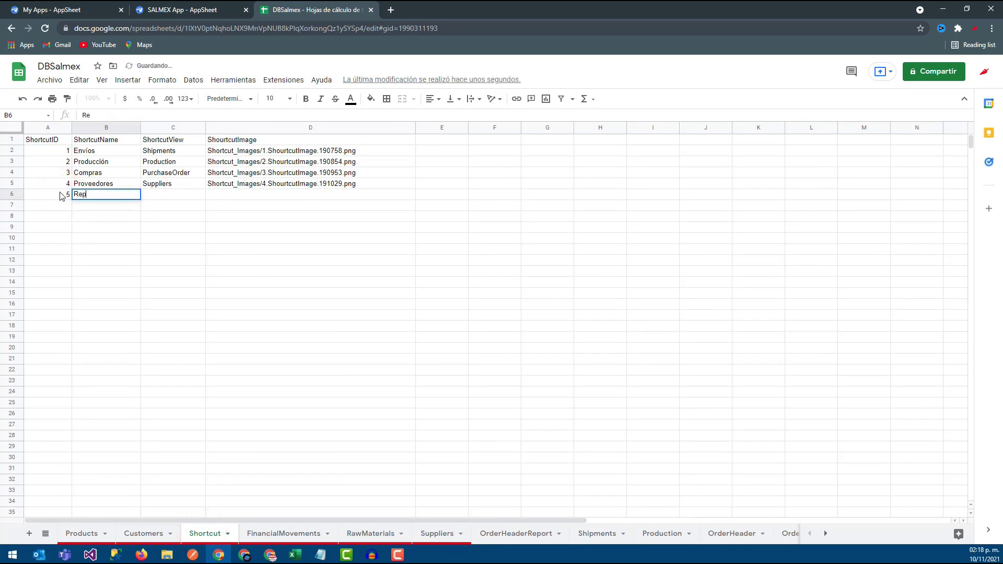
key("Tab")
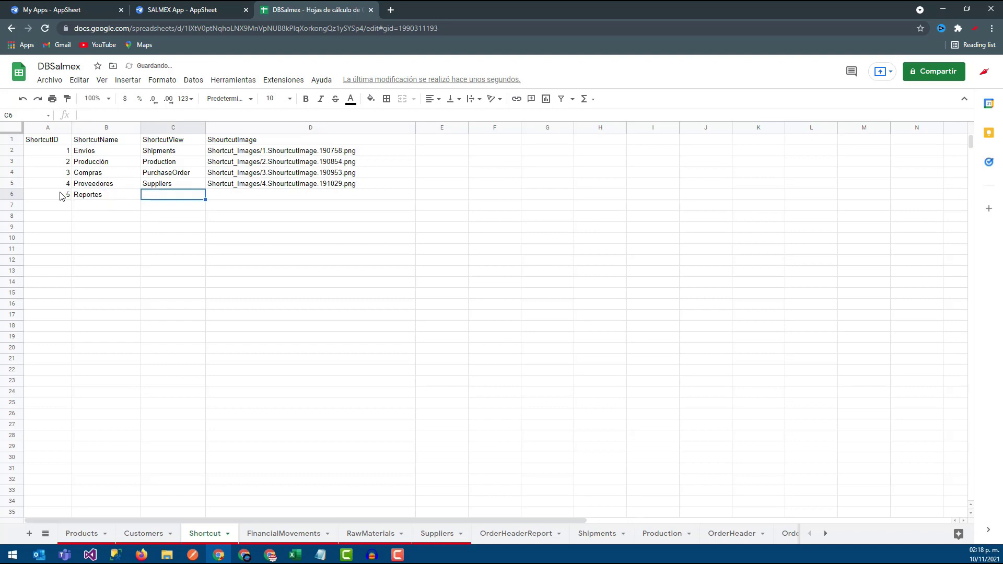
left_click(295, 555)
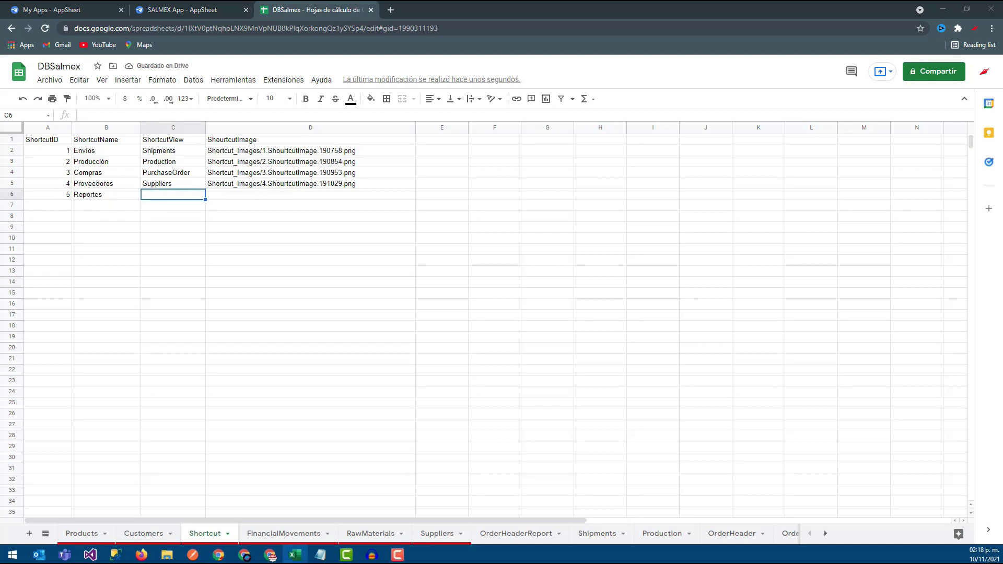
left_click(183, 197)
type("Sho")
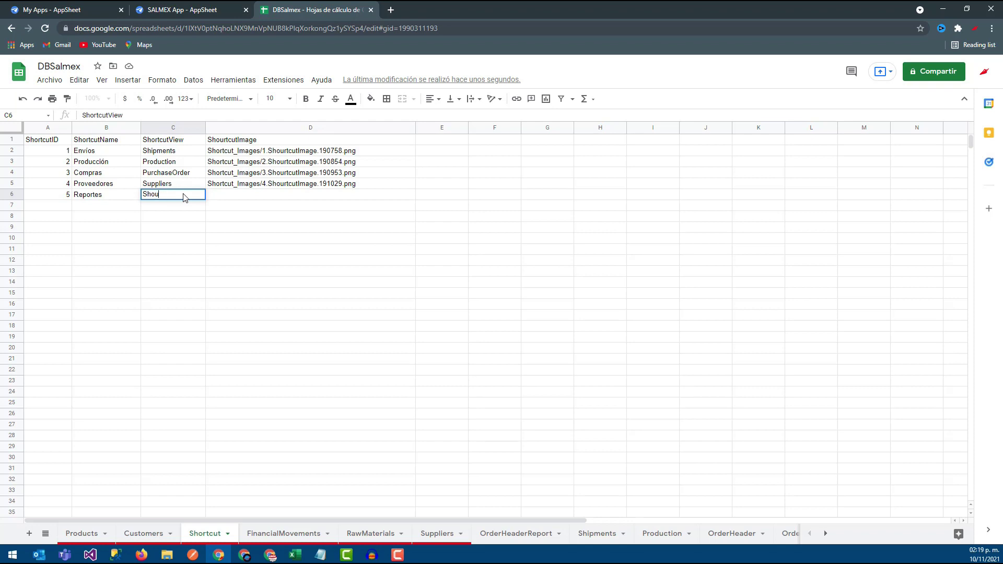
type("rt")
key("Tab")
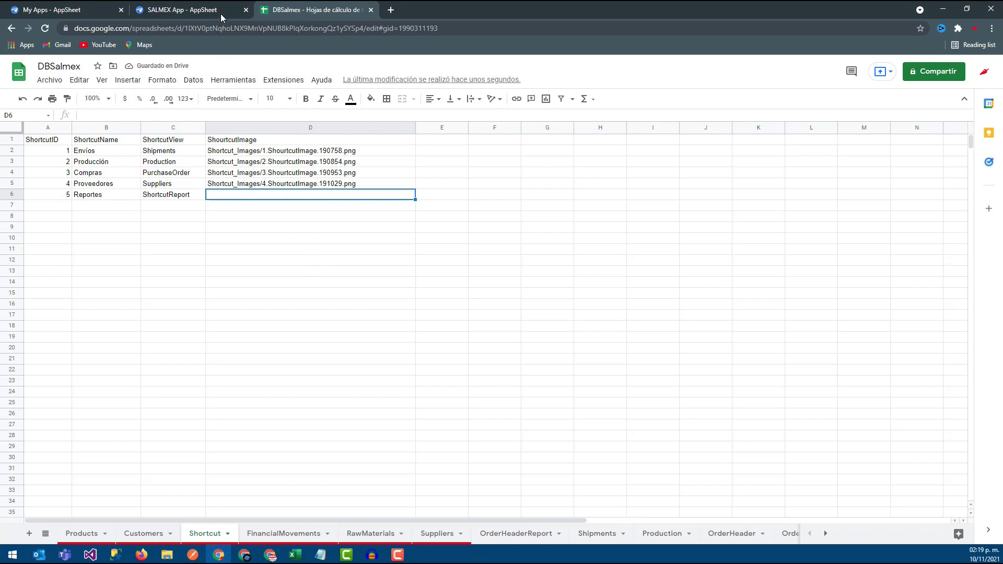
- Reach Google Drive via google.com's apps menu, browse the Shortcut_Images folder, then return to DBSalmex
left_click(392, 10)
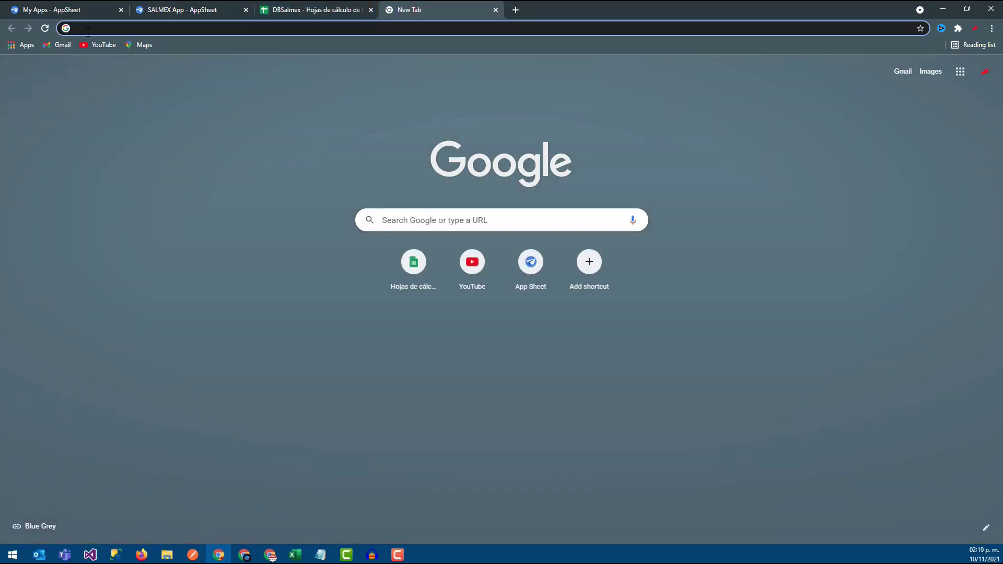
type("google.com")
key("Return")
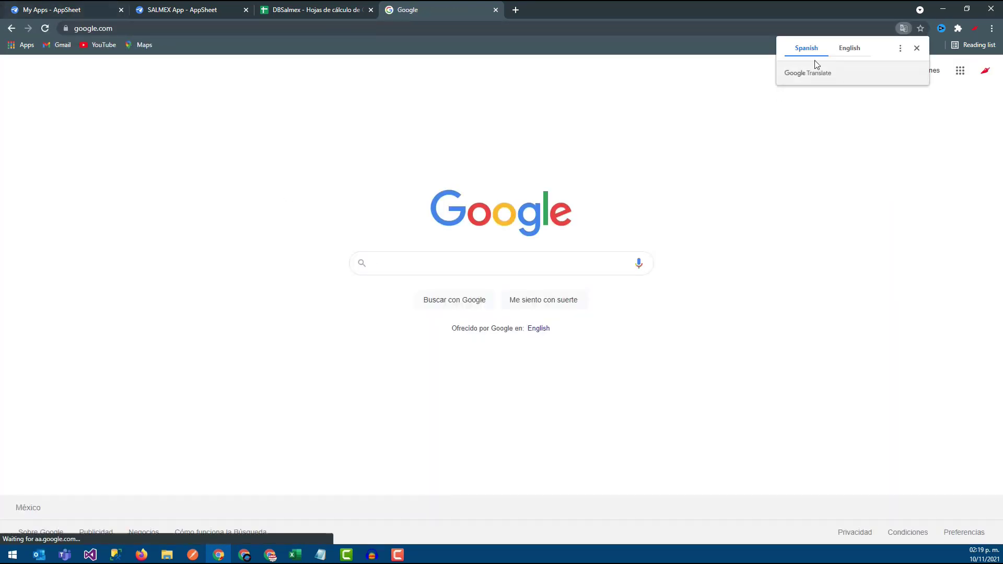
left_click(960, 70)
scroll(902, 209, "down", 4)
scroll(899, 214, "down", 3)
scroll(897, 230, "down", 3)
scroll(912, 243, "up", 5)
scroll(914, 239, "up", 5)
left_click(913, 260)
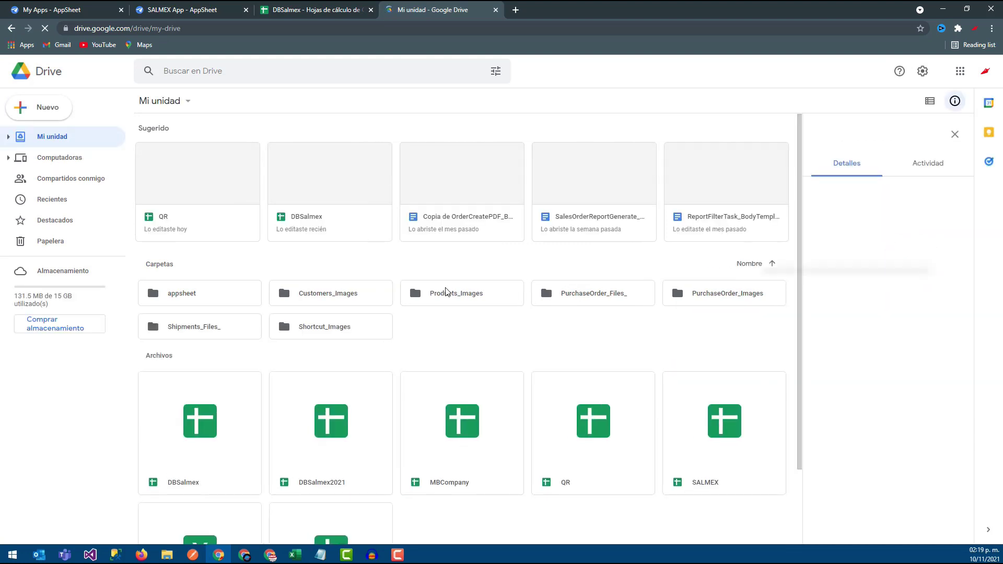
double_click(330, 332)
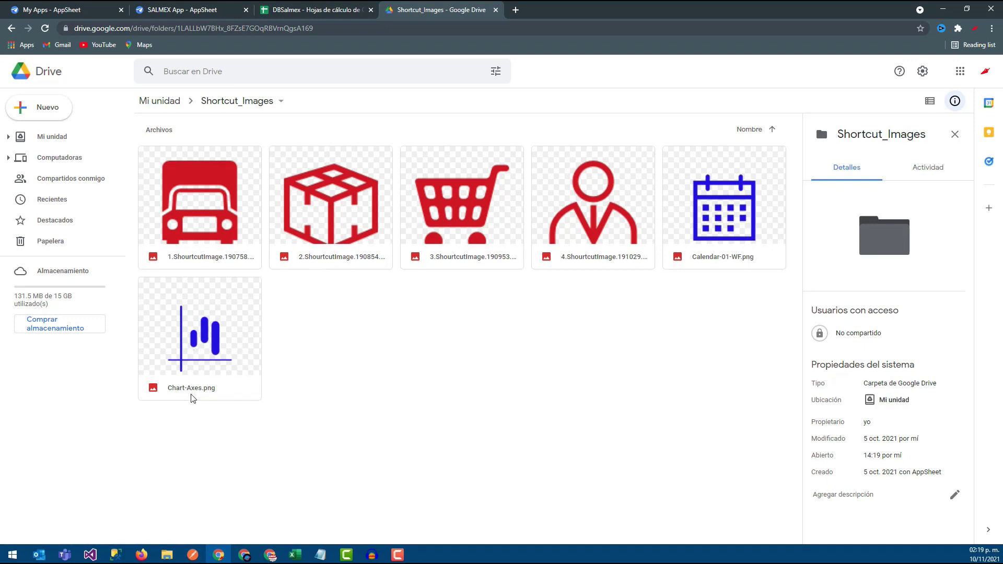
left_click(289, 9)
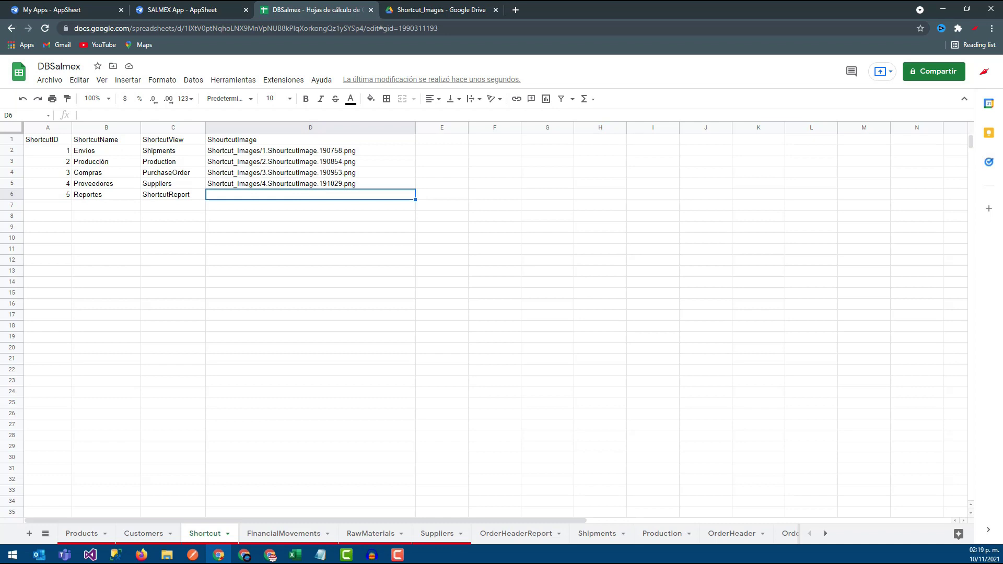
- Paste Shortcut_Images/Calendar-01-WF.png as the image path in cell D6
left_click(295, 555)
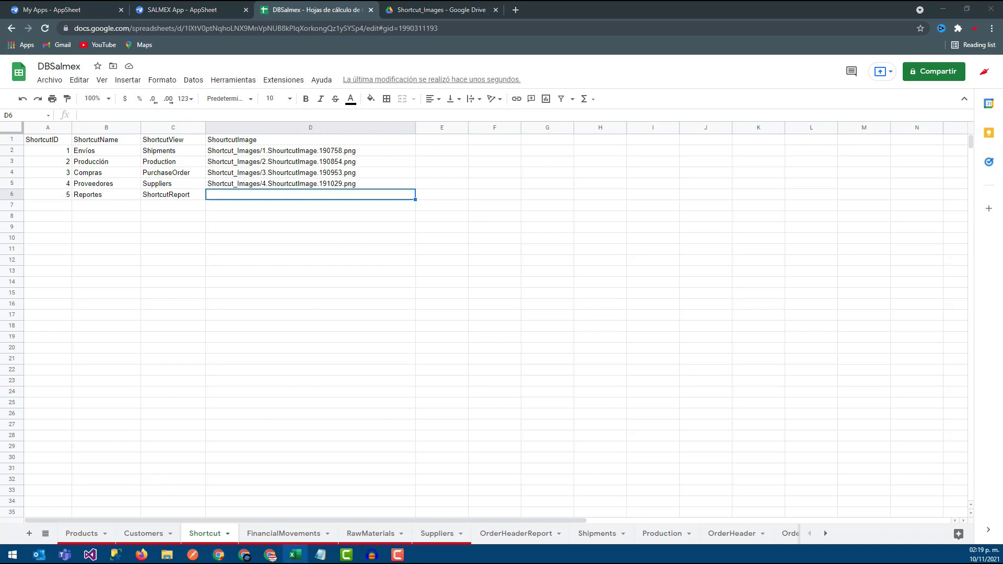
left_click(252, 192)
double_click(244, 195)
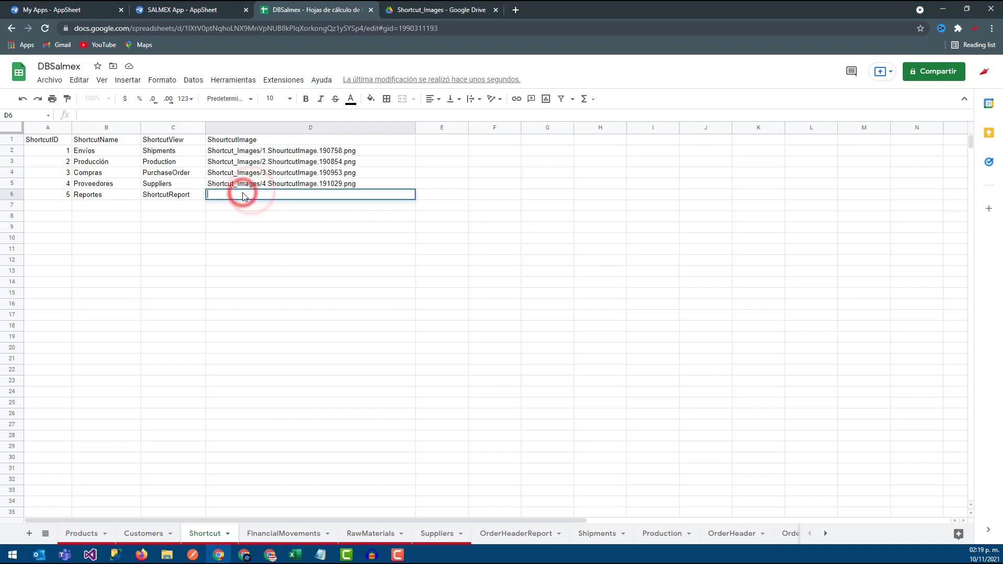
type("Shortcut_Images/Calendar-01-WF.png")
left_click(249, 237)
left_click(289, 196)
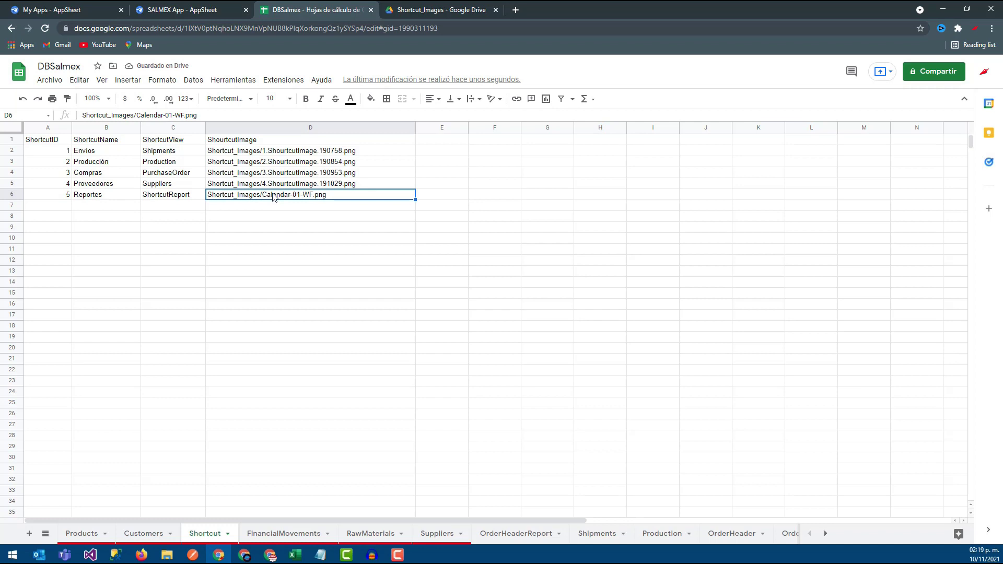
- Compare the new path with D2, D5 and the Shortcut_Images files, then go to the SALMEX App editor
left_click(265, 151)
left_click(259, 183)
left_click(254, 197)
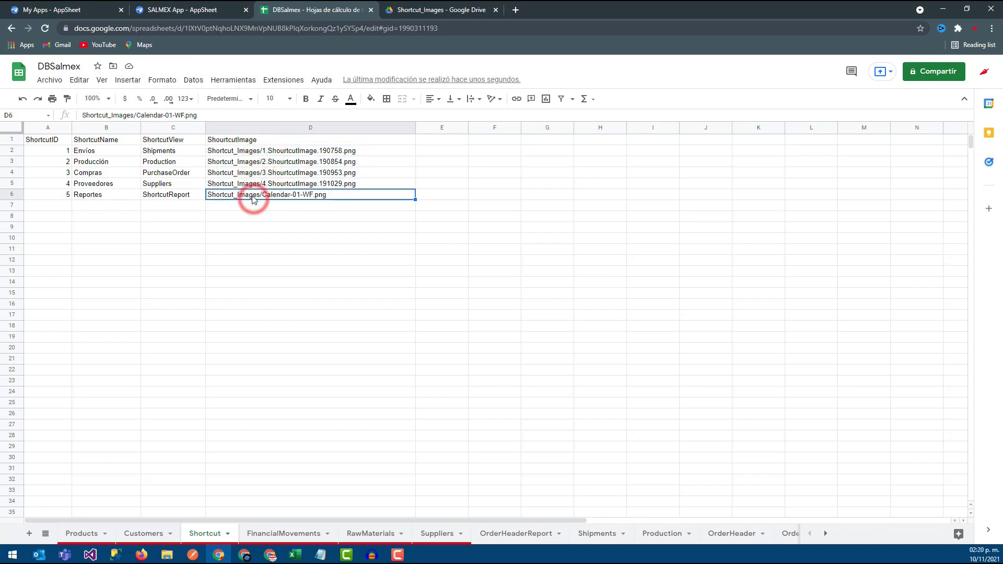
left_click(414, 6)
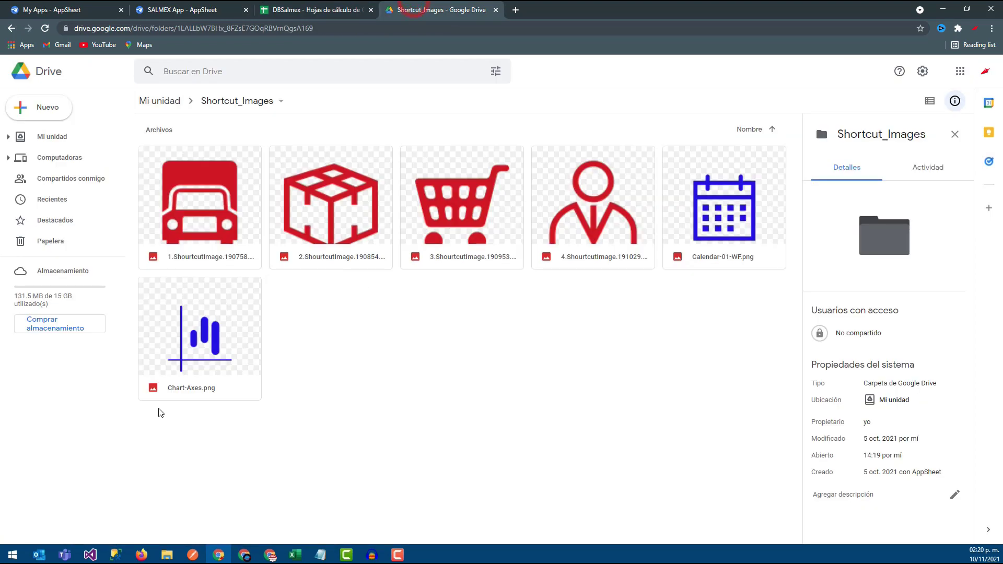
left_click(304, 9)
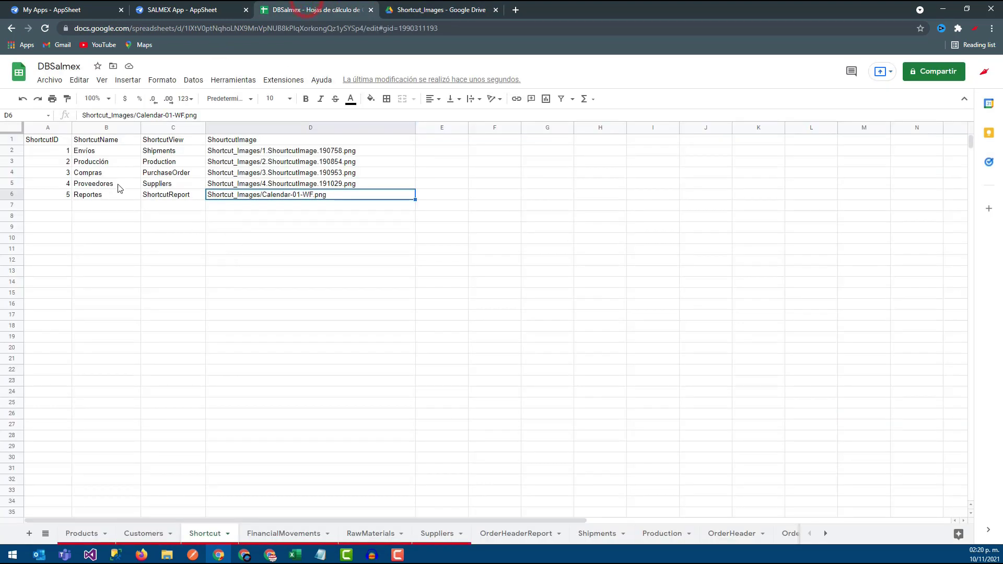
left_click(208, 10)
- Sync the AppSheet preview and scroll the Menu gallery to the new Reportes calendar tile
left_click(980, 145)
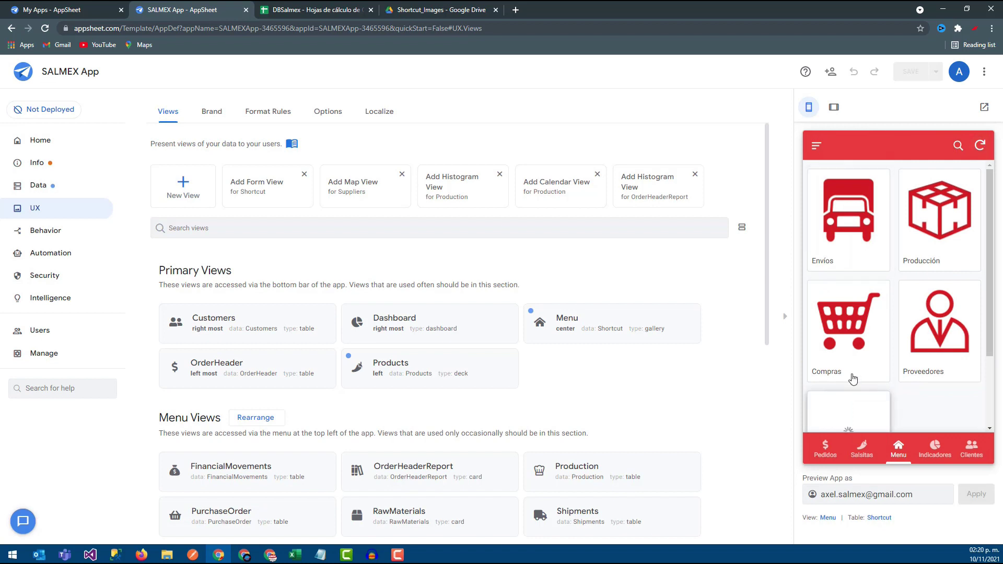
scroll(868, 391, "down", 1)
scroll(890, 352, "down", 1)
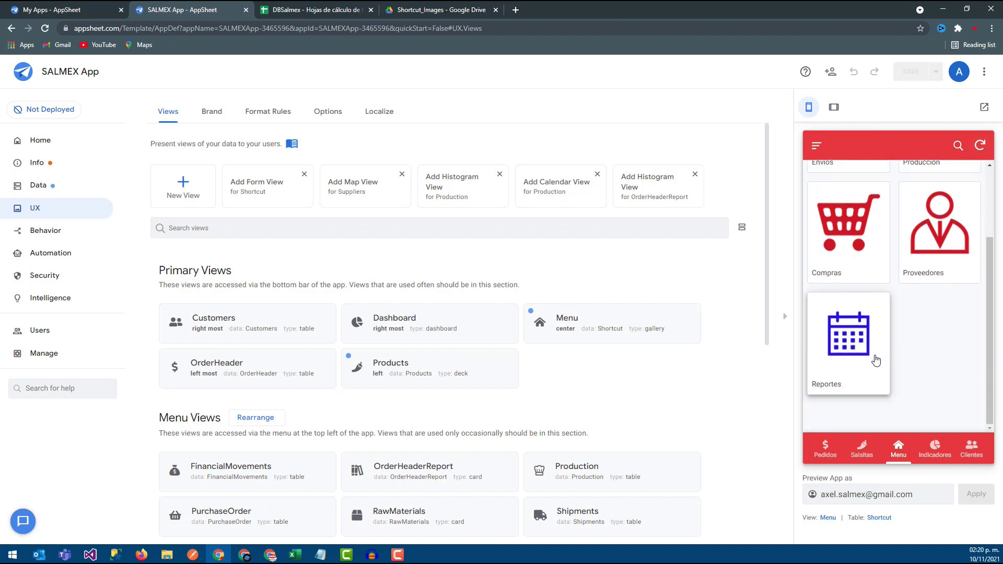
key("alt+Tab")
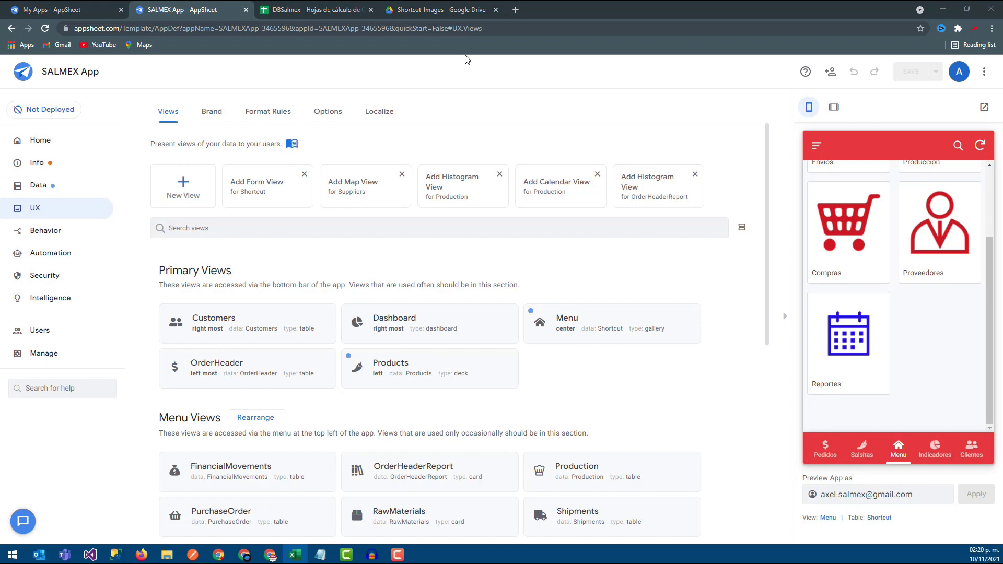
left_click(294, 7)
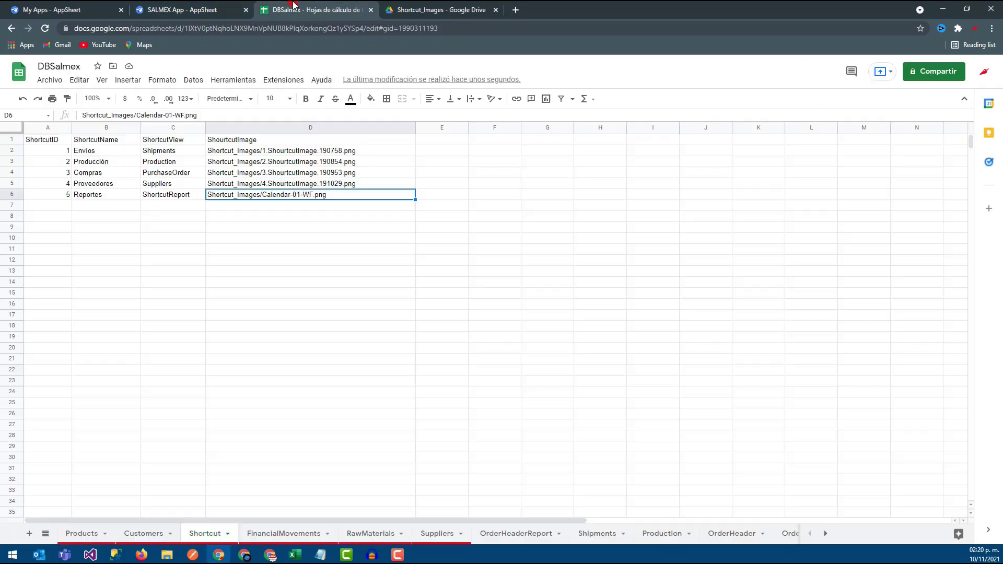
- Replace D6's image path with Shortcut_Images/Chart-Axes.png and resync the SALMEX App preview
double_click(352, 198)
left_click_drag(352, 197, 193, 197)
type("Shortcut_Images/Chart-Axes.png")
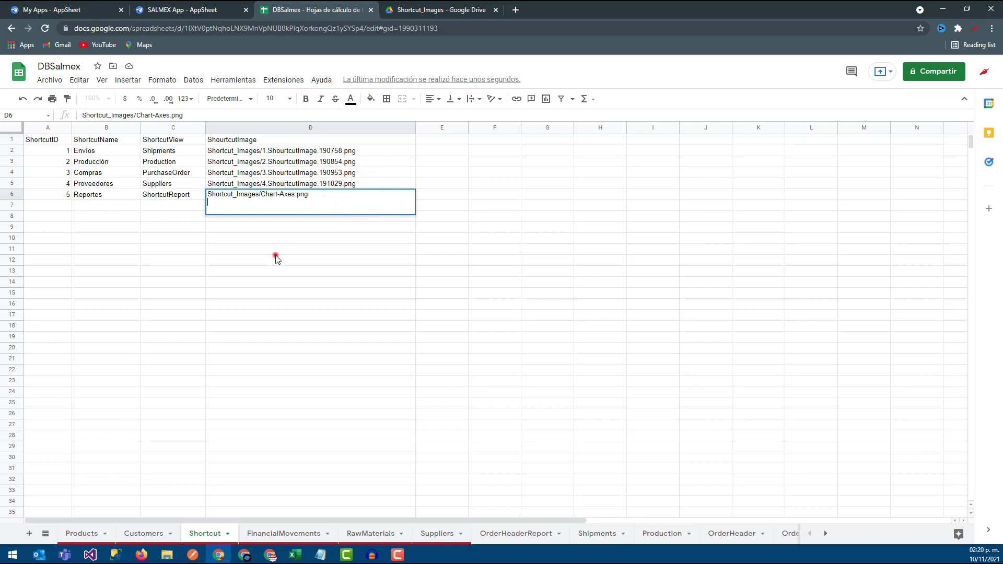
left_click(275, 255)
left_click(163, 211)
left_click(253, 196)
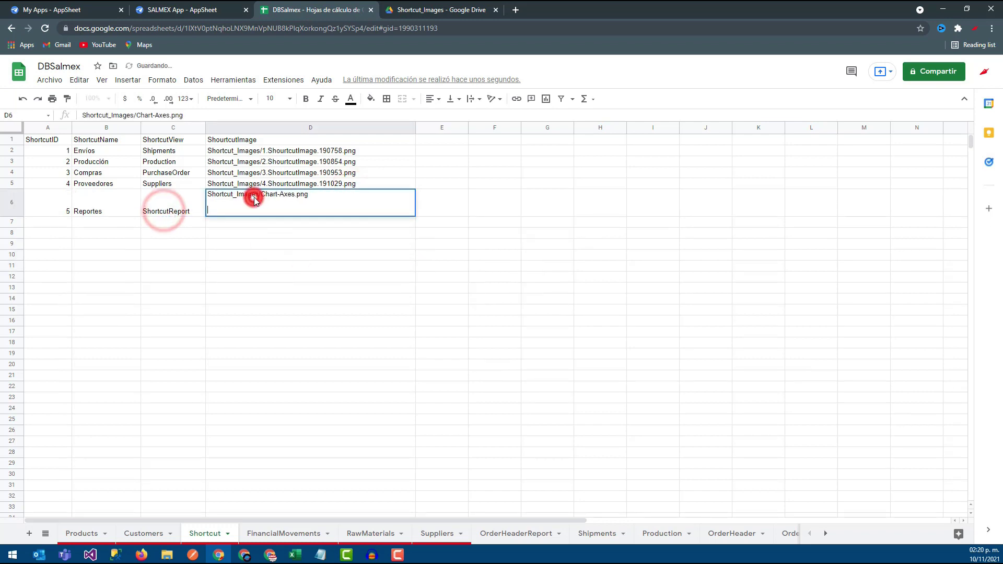
left_click(235, 236)
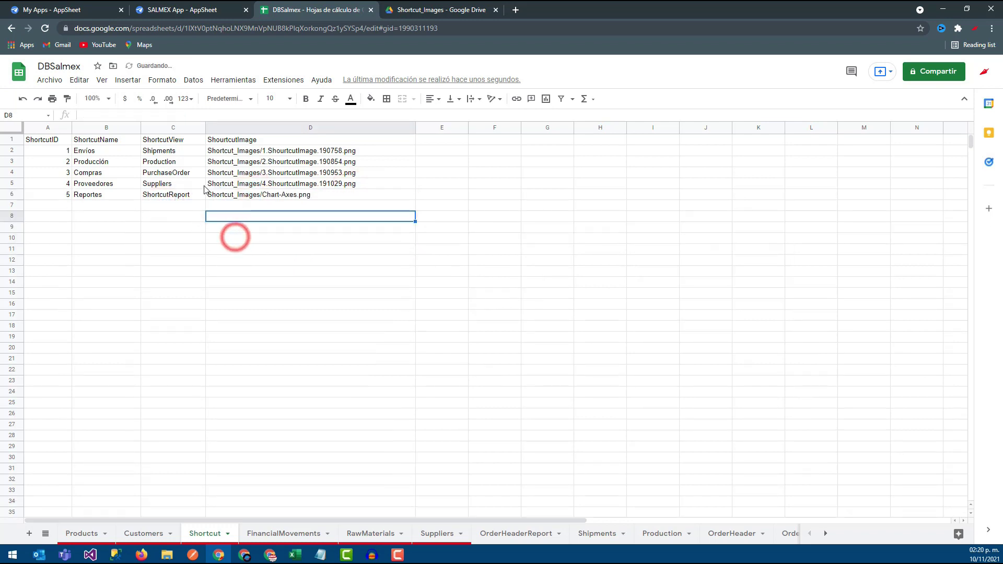
left_click(200, 9)
left_click(980, 146)
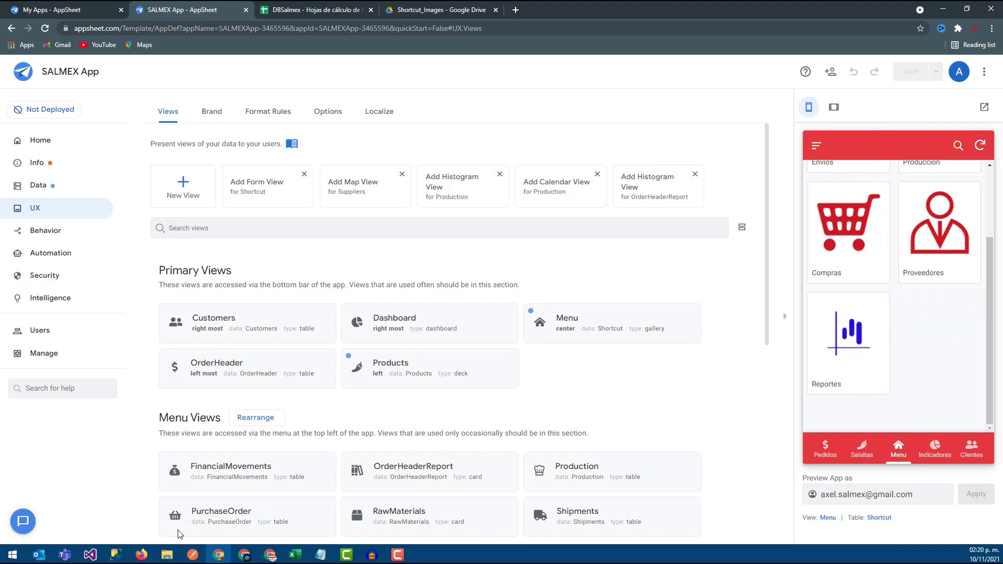
- Check that the Reportes tile opens an empty ShortcutReport view, then return to the Menu gallery
scroll(950, 371, "up", 2)
scroll(950, 372, "down", 2)
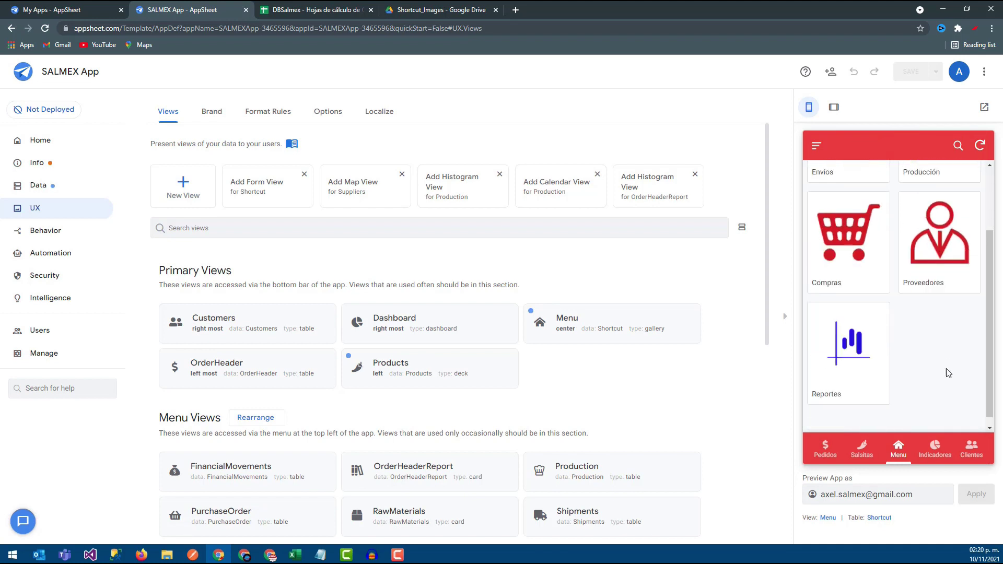
left_click(839, 350)
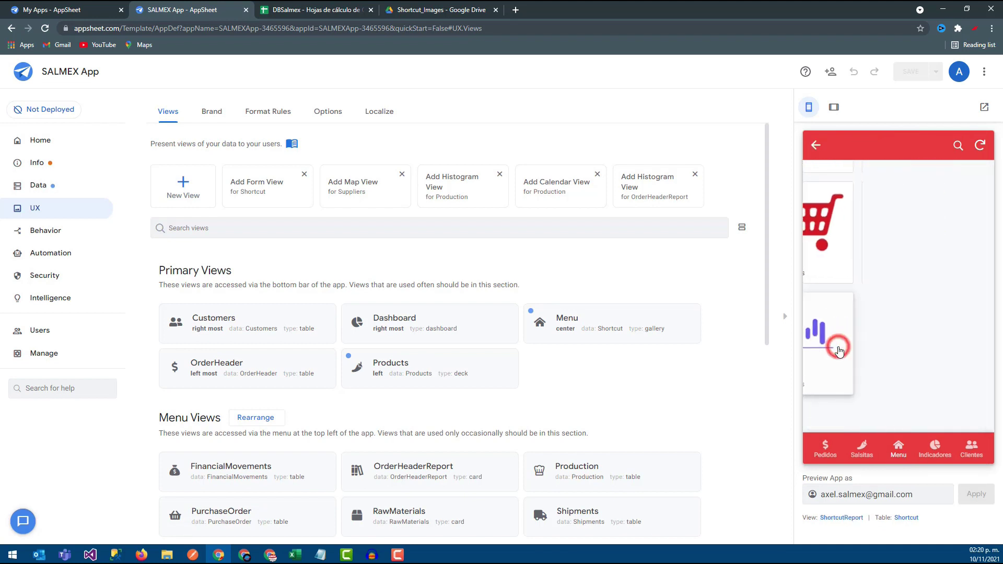
left_click(818, 149)
scroll(836, 314, "up", 2)
scroll(849, 366, "down", 2)
scroll(849, 371, "down", 1)
- Add a new blank sheet, Hoja 49, and colour its tab red
left_click(313, 10)
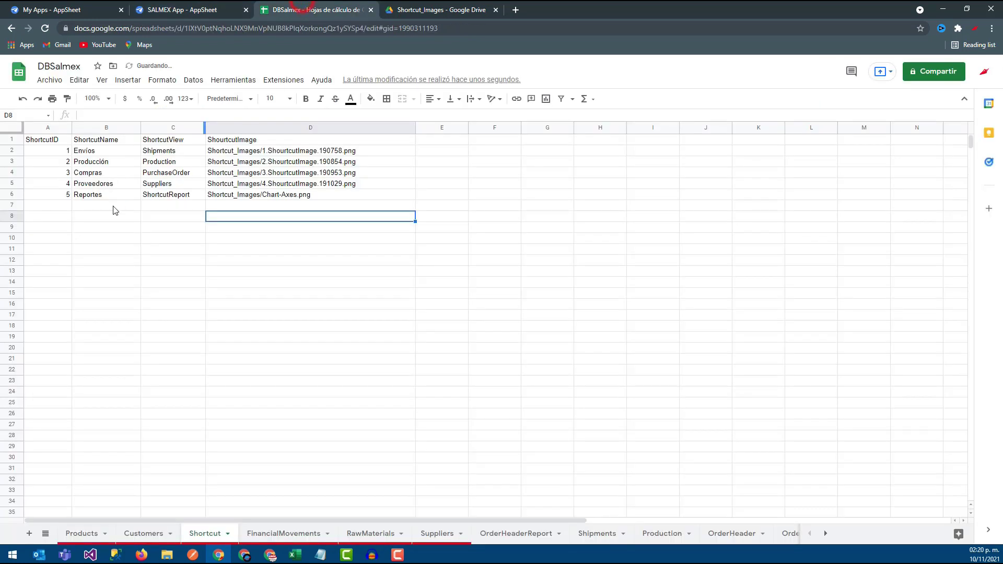
left_click_drag(43, 192, 268, 195)
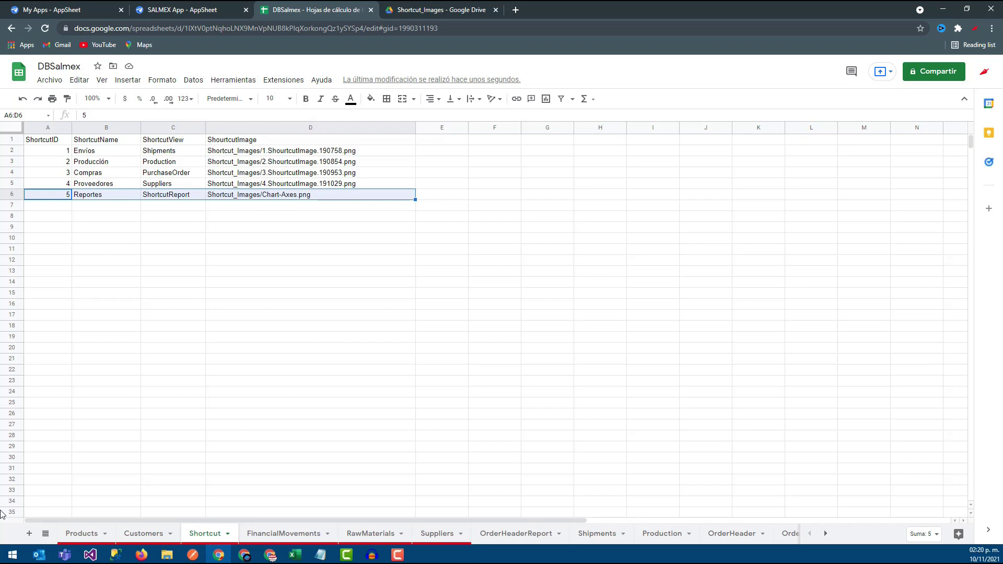
left_click(29, 533)
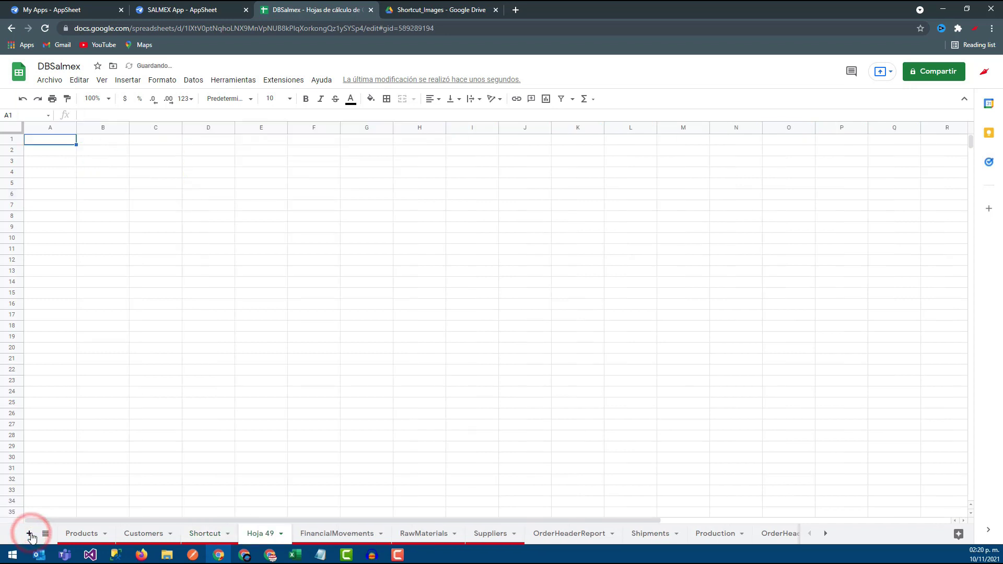
right_click(259, 535)
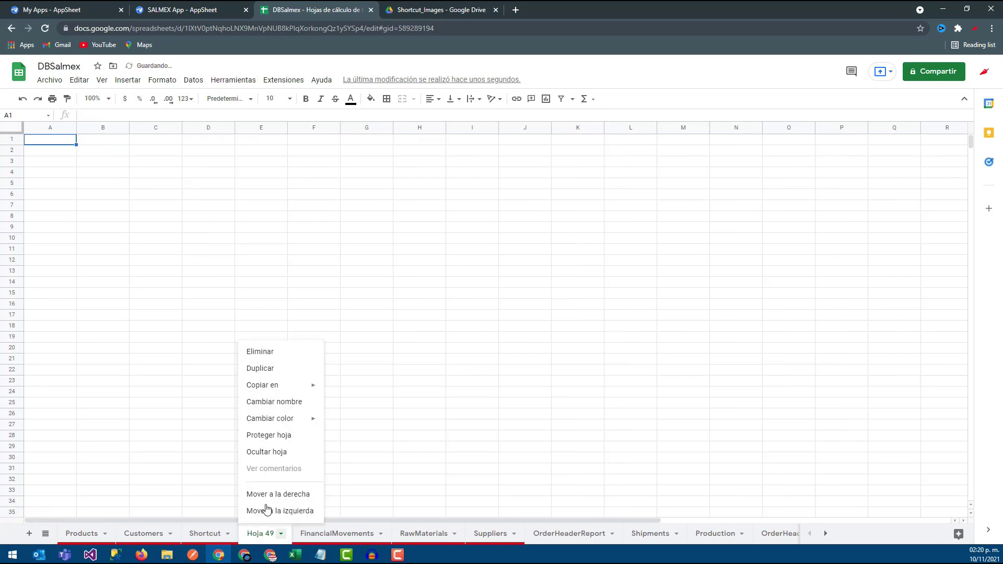
left_click(285, 418)
mouse_move(270, 419)
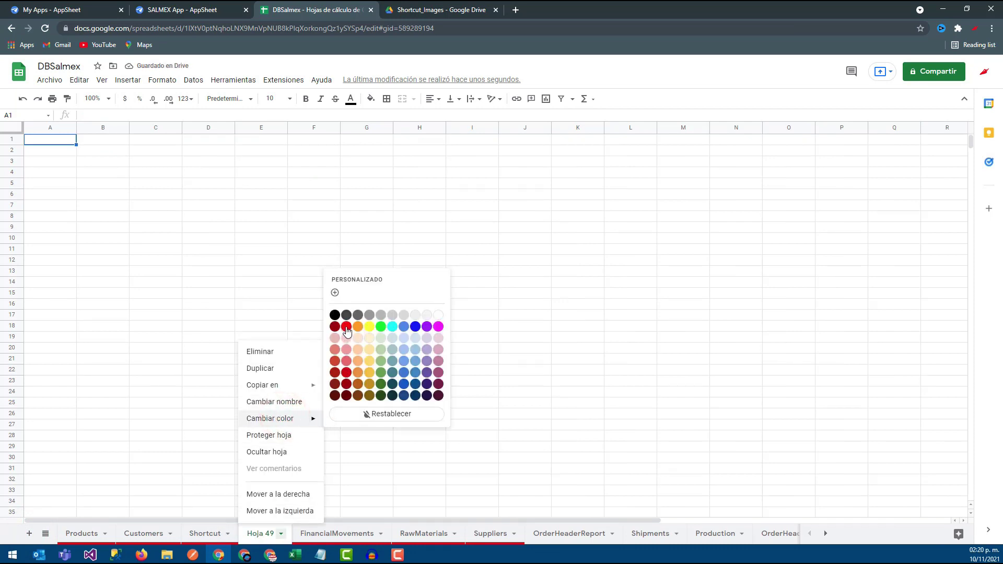
left_click(346, 326)
left_click(329, 469)
- Begin renaming the Hoja 49 sheet
left_click(263, 532)
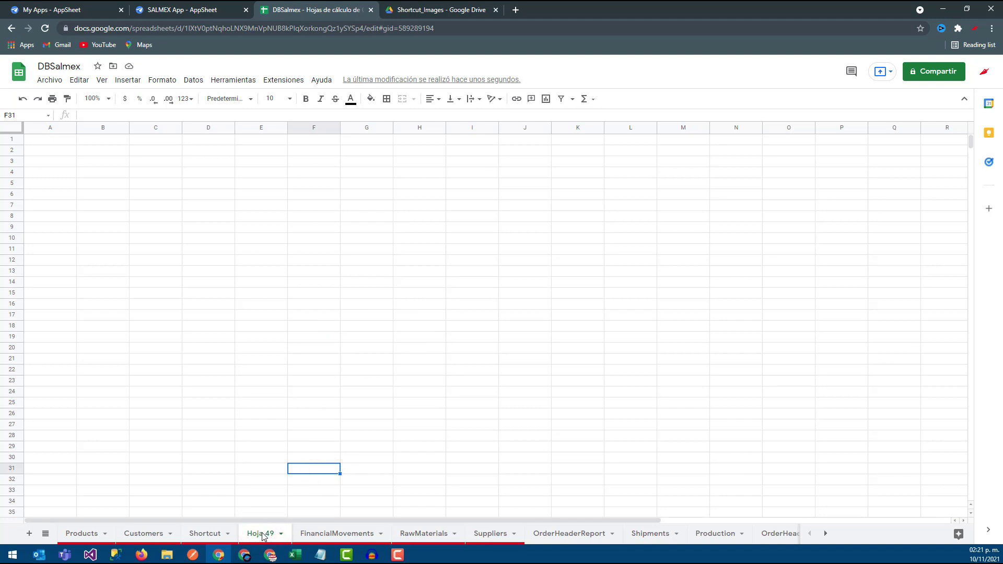
right_click(264, 536)
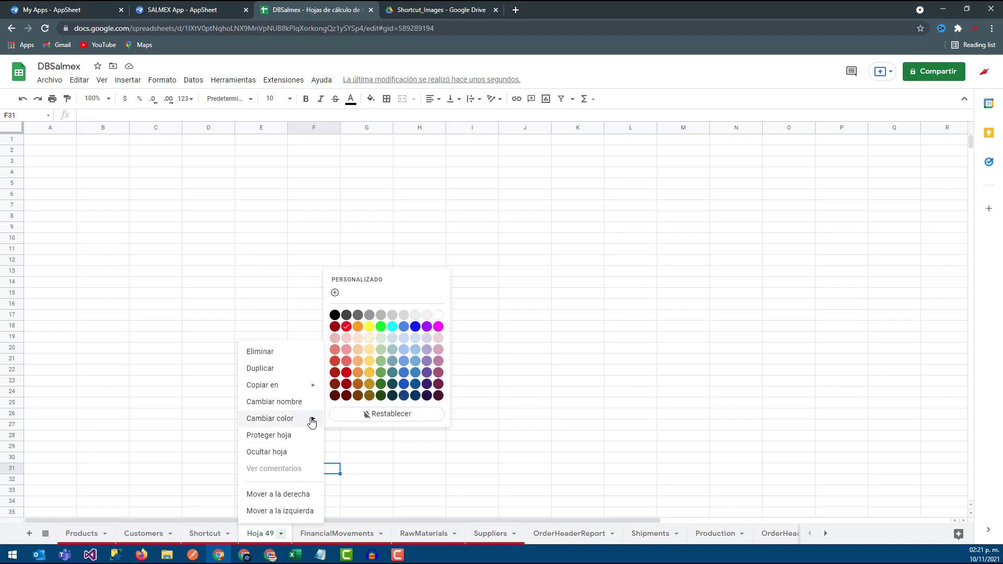
left_click(274, 401)
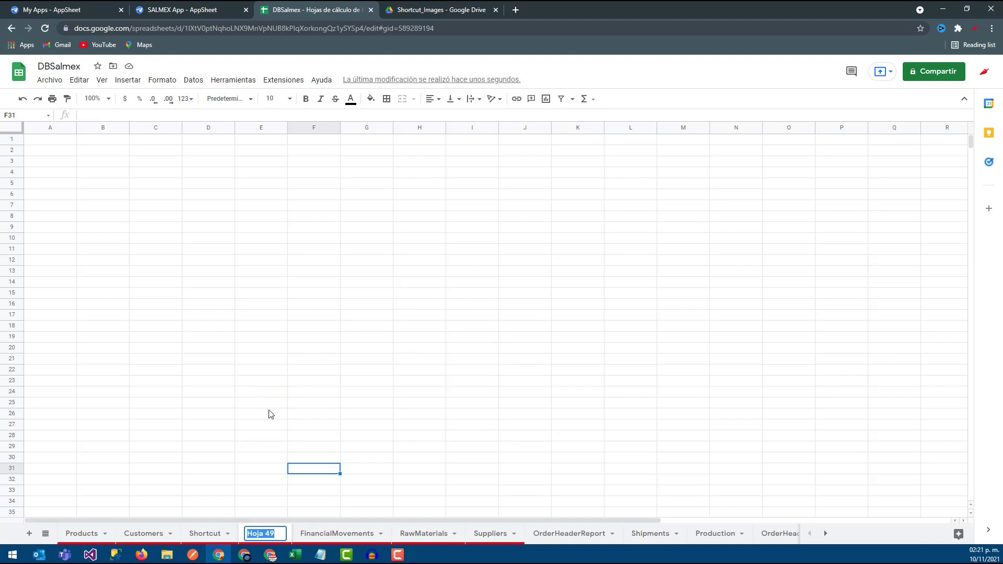
- Cancel the rename, change C6 on the Shortcut sheet to ShortcutReports, and copy that text
left_click(385, 491)
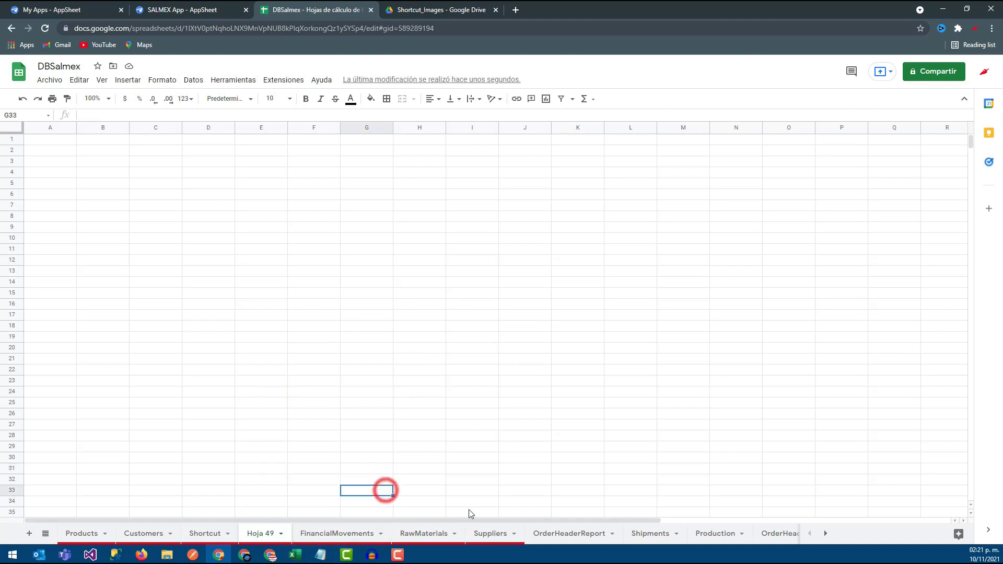
left_click(183, 533)
left_click(161, 192)
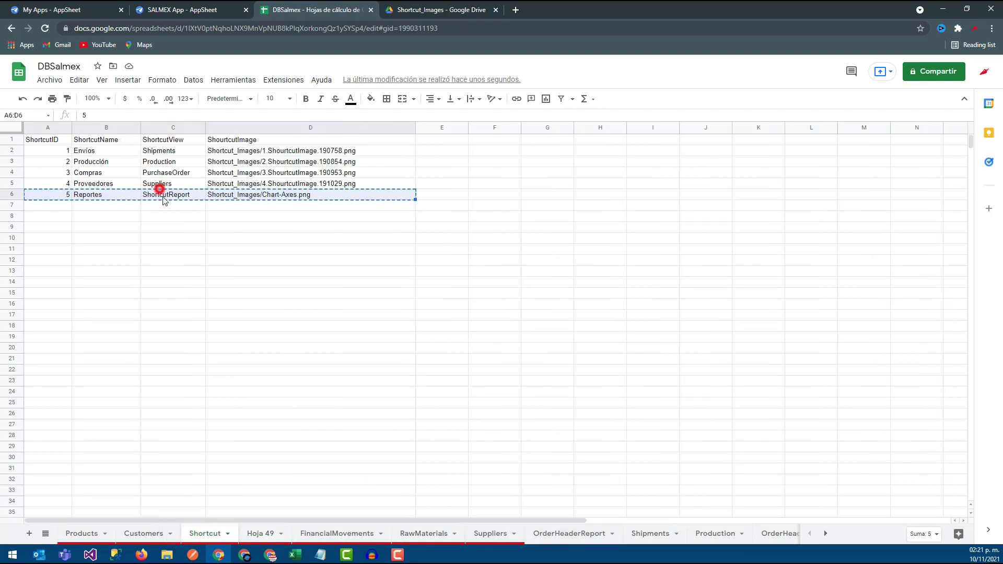
double_click(192, 194)
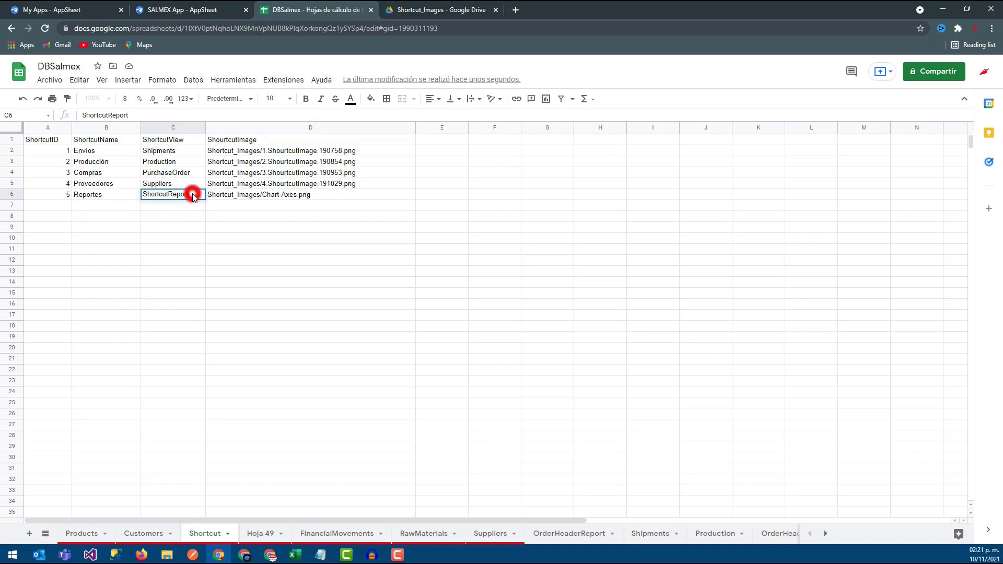
type("s")
key("ctrl+z")
left_click(193, 194)
type("s")
left_click(170, 232)
left_click(171, 195)
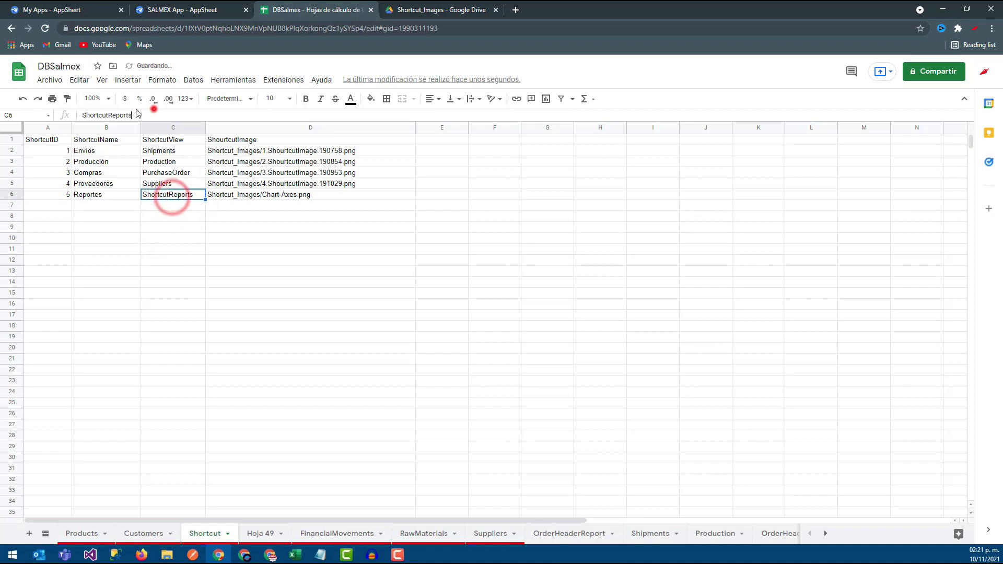
left_click_drag(153, 112, 66, 114)
key("ctrl+c")
- Rename the Hoja 49 sheet to ShortcutReports
left_click(261, 534)
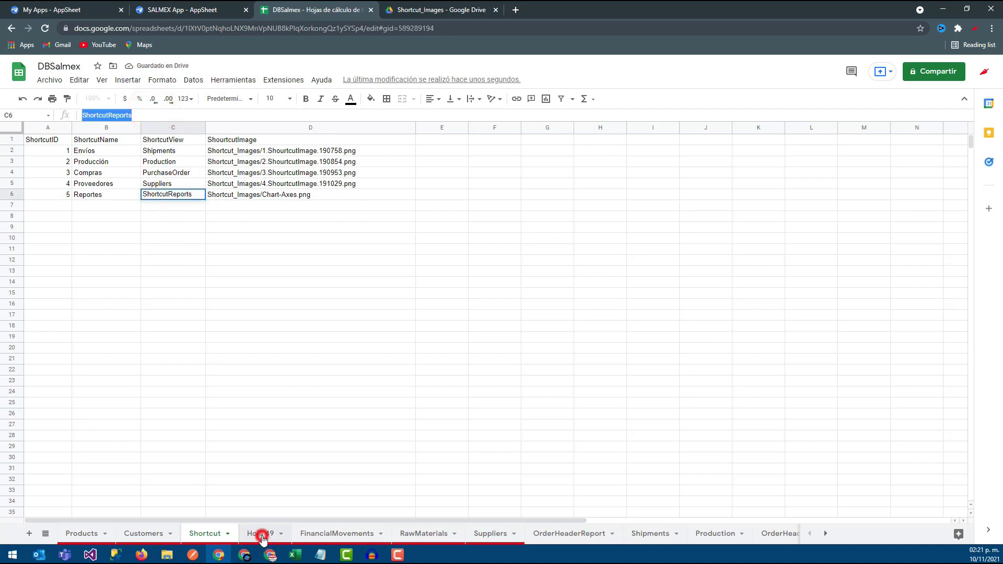
right_click(263, 537)
left_click(290, 403)
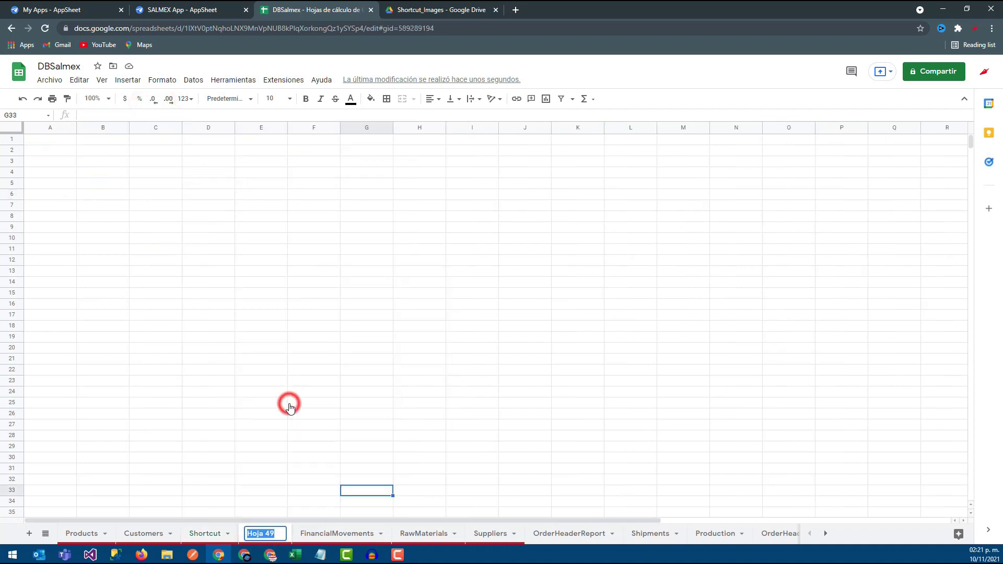
key("ctrl+v")
left_click(289, 425)
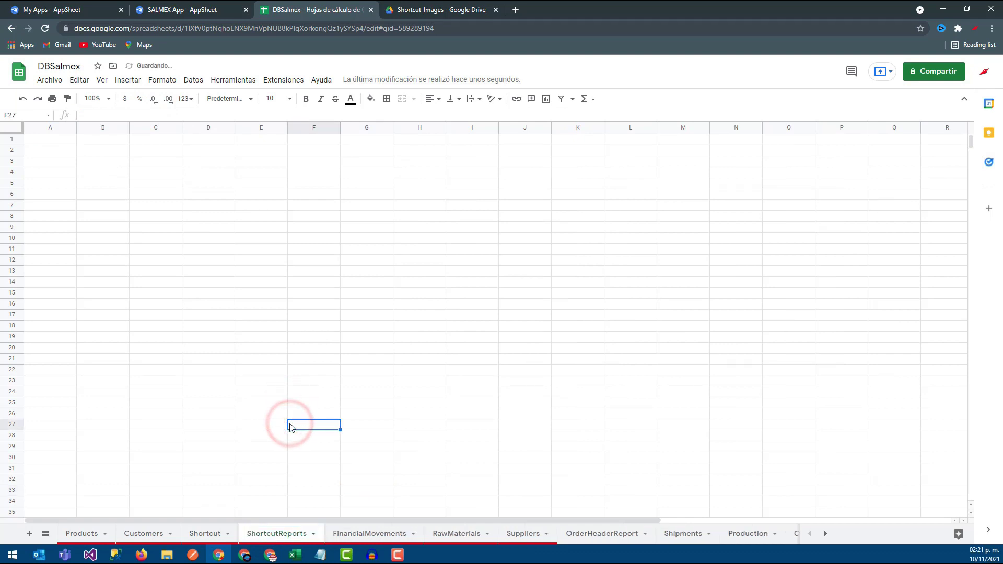
left_click(42, 140)
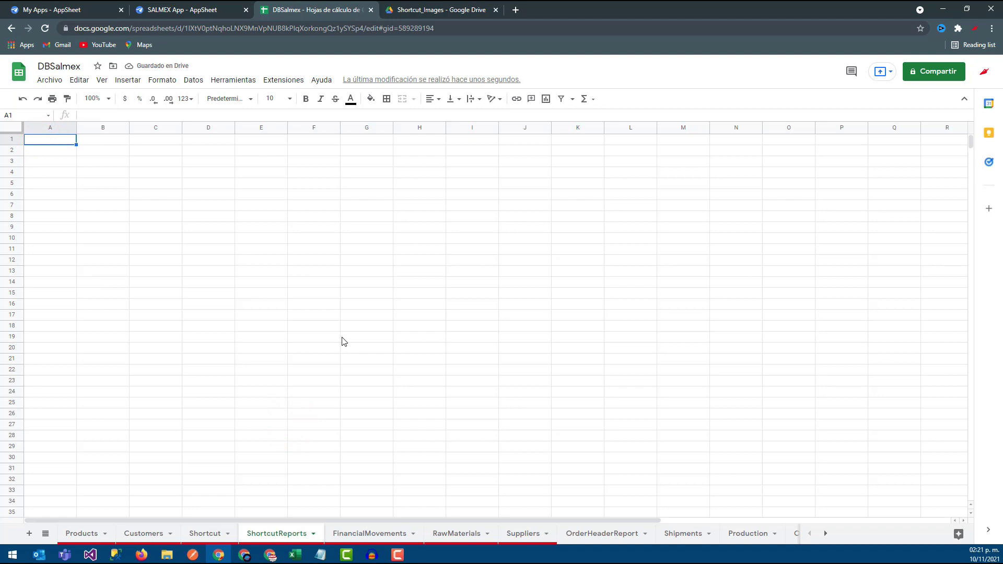
- Paste the ShortcutReportID, ShortcutReportName, ShortcutReportURL and ShourtcutReportImage headers into row 1
left_click(295, 555)
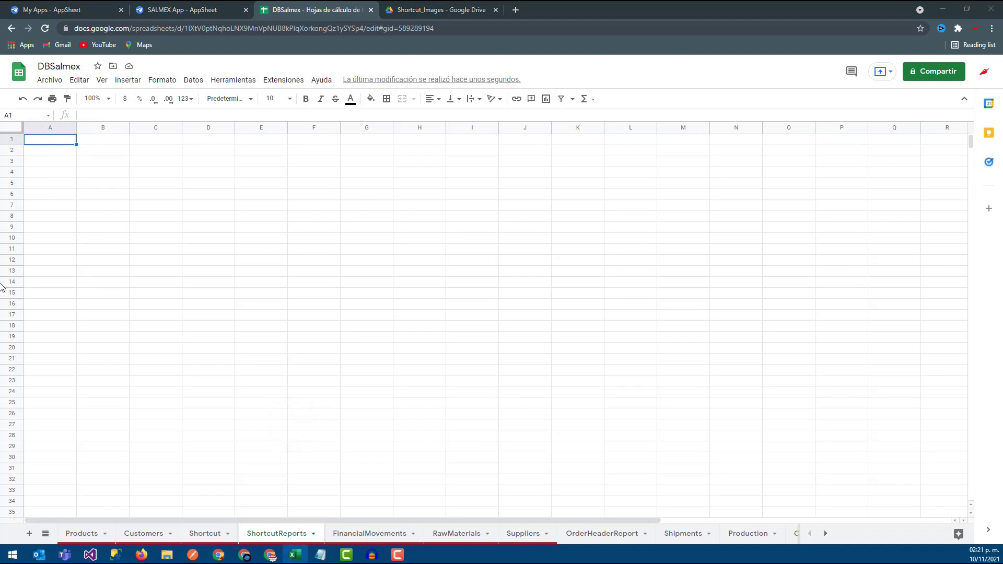
left_click(70, 204)
left_click(53, 139)
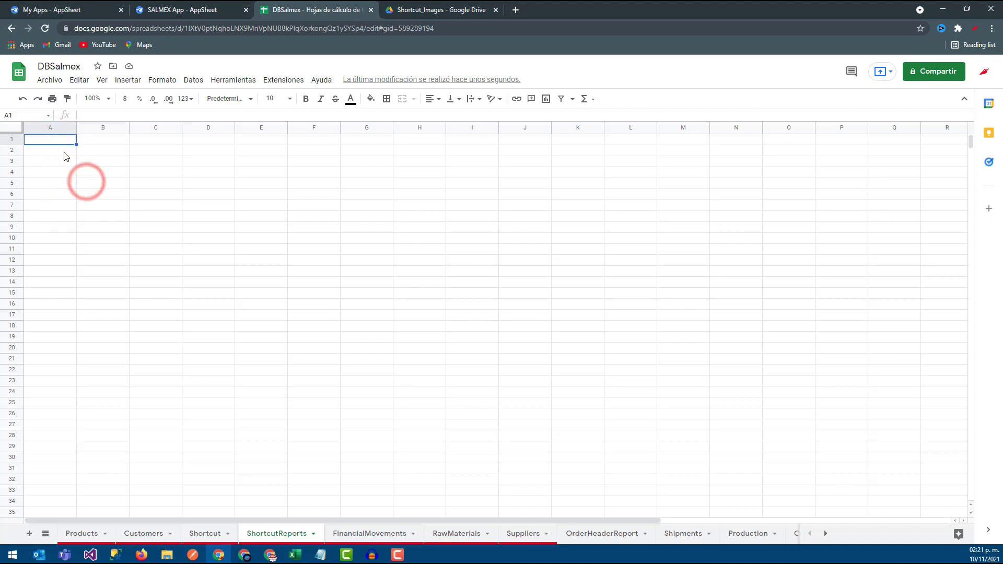
key("ctrl+v")
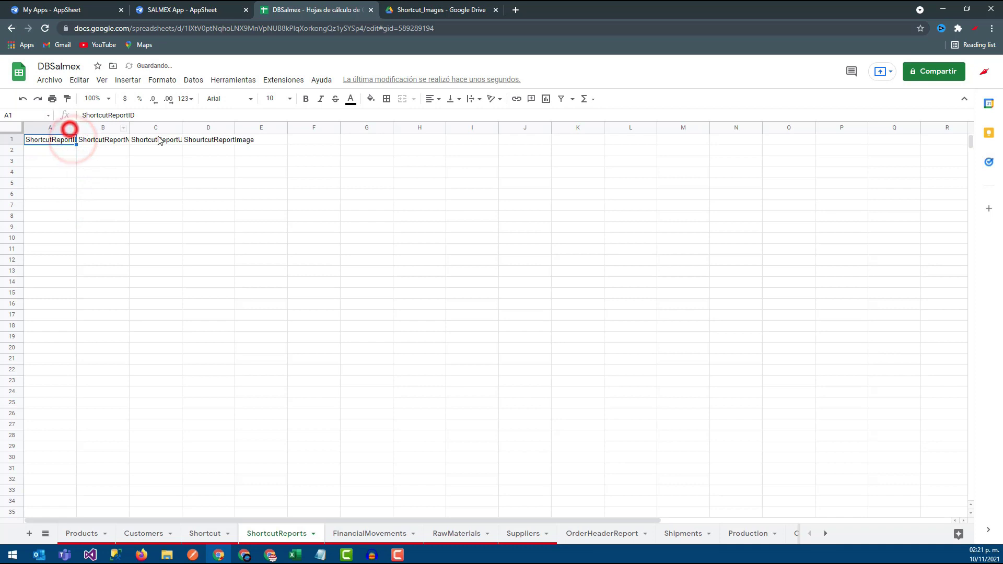
left_click_drag(41, 128, 197, 130)
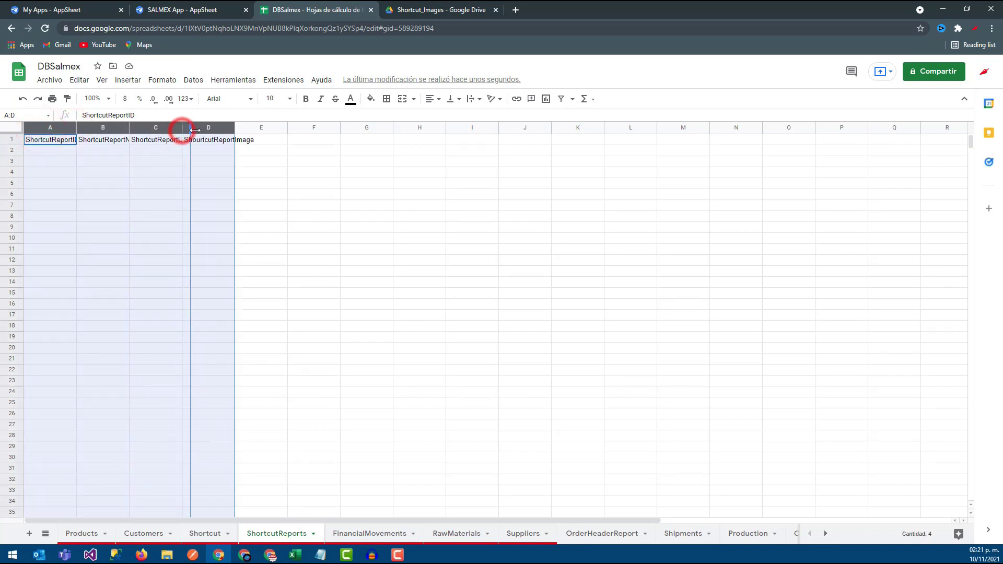
left_click(169, 182)
- Widen columns D and B to fit the ShourtcutReportImage and ShortcutReportName headers
left_click(74, 149)
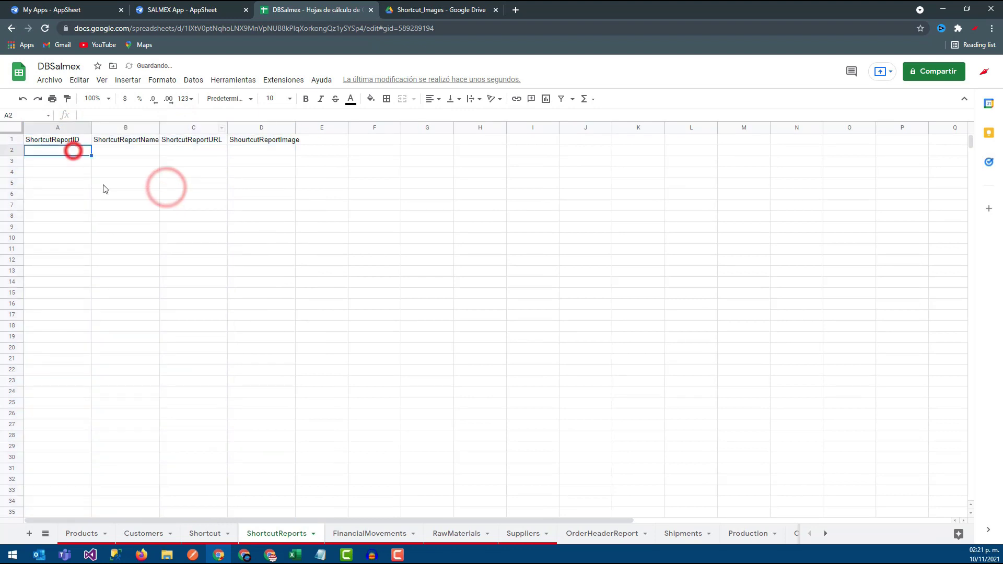
left_click(120, 142)
left_click(135, 151)
left_click(167, 150)
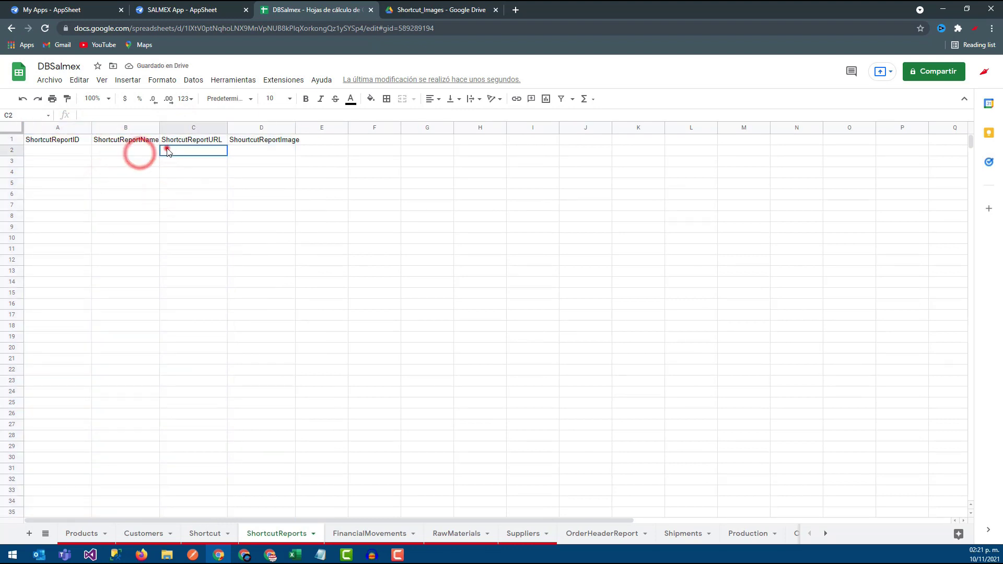
left_click(240, 150)
left_click_drag(295, 127, 321, 127)
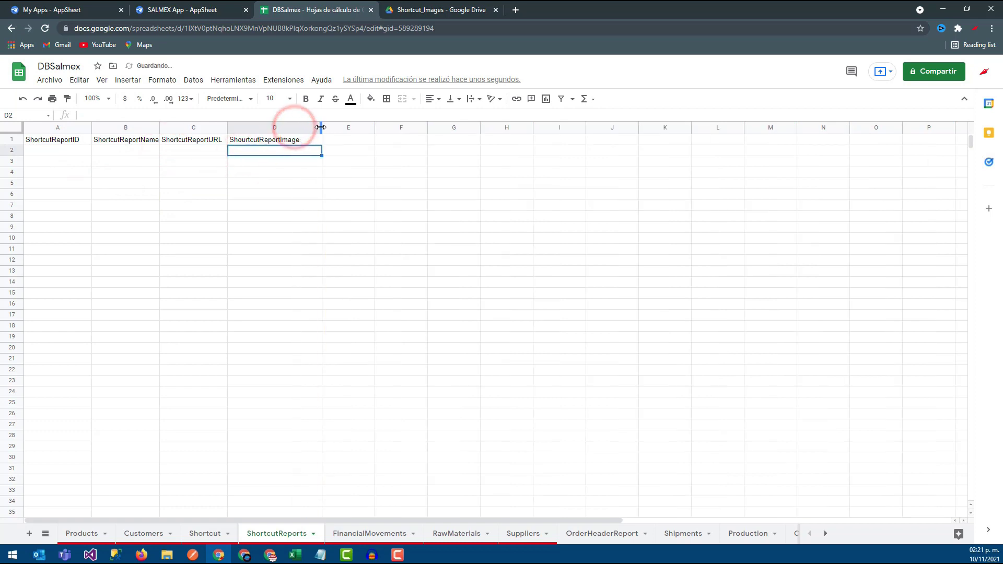
left_click(185, 155)
key("Up")
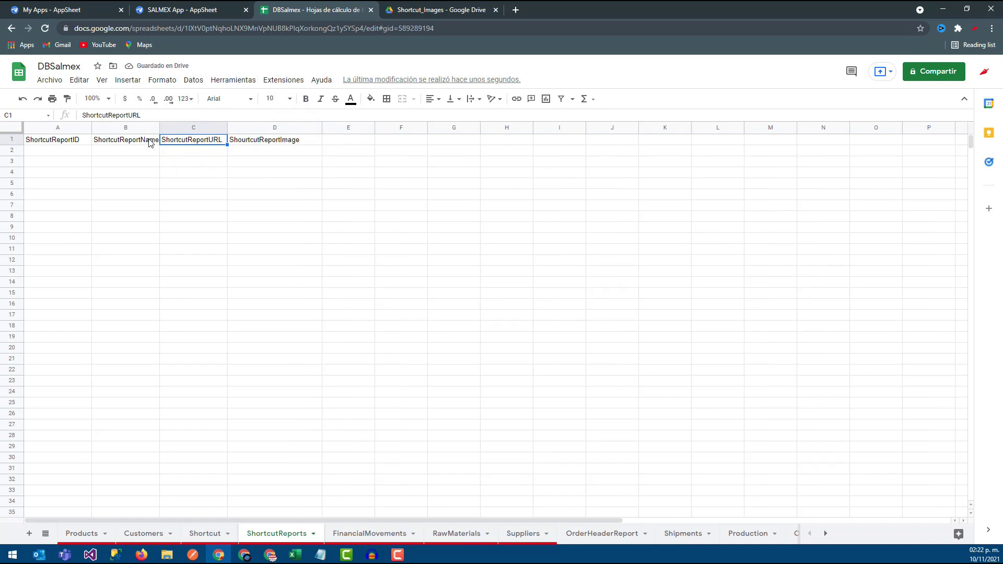
left_click_drag(158, 131, 164, 131)
left_click(200, 151)
left_click(143, 153)
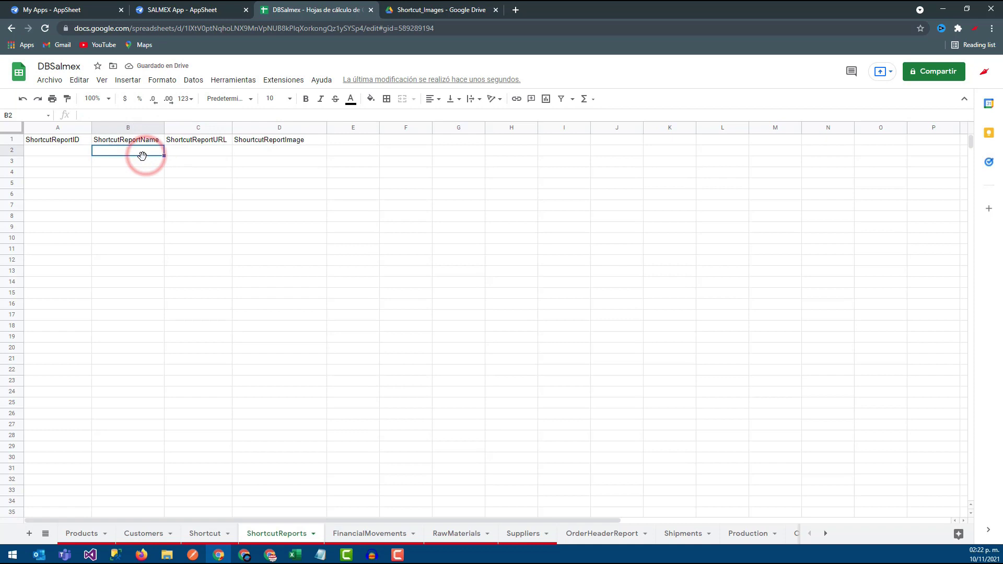
left_click(82, 151)
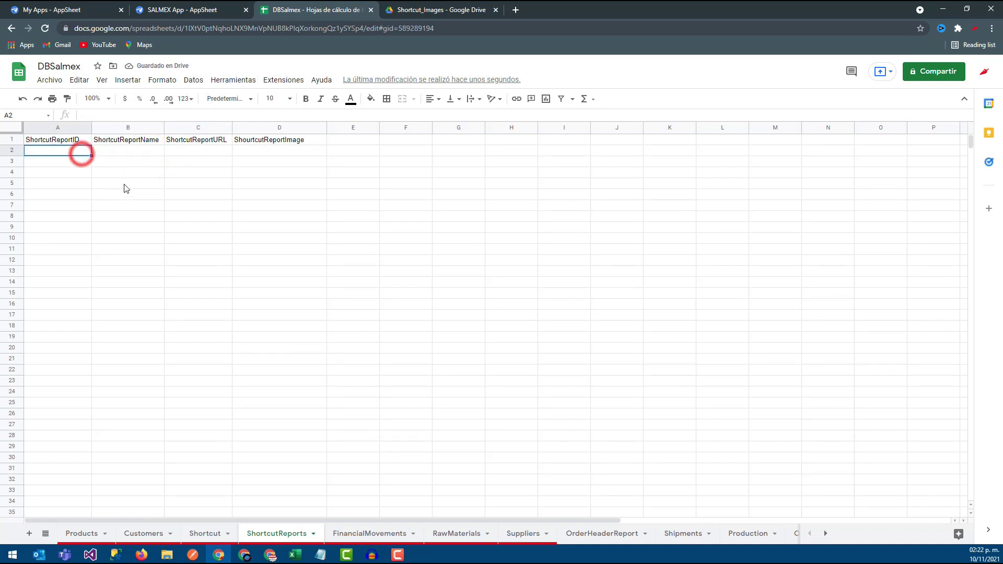
left_click(295, 555)
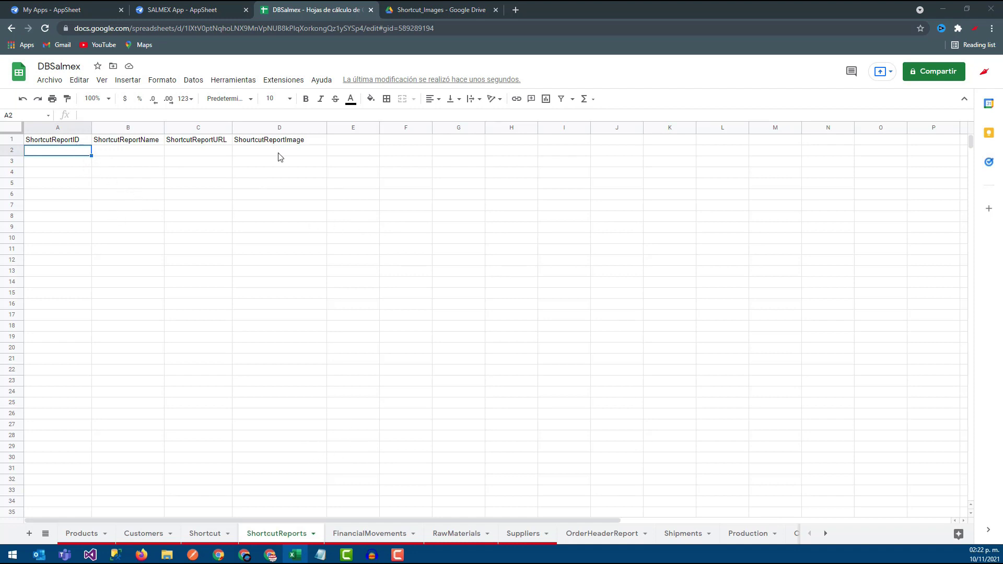
- Remove the stray New View from the SALMEX app
left_click(183, 10)
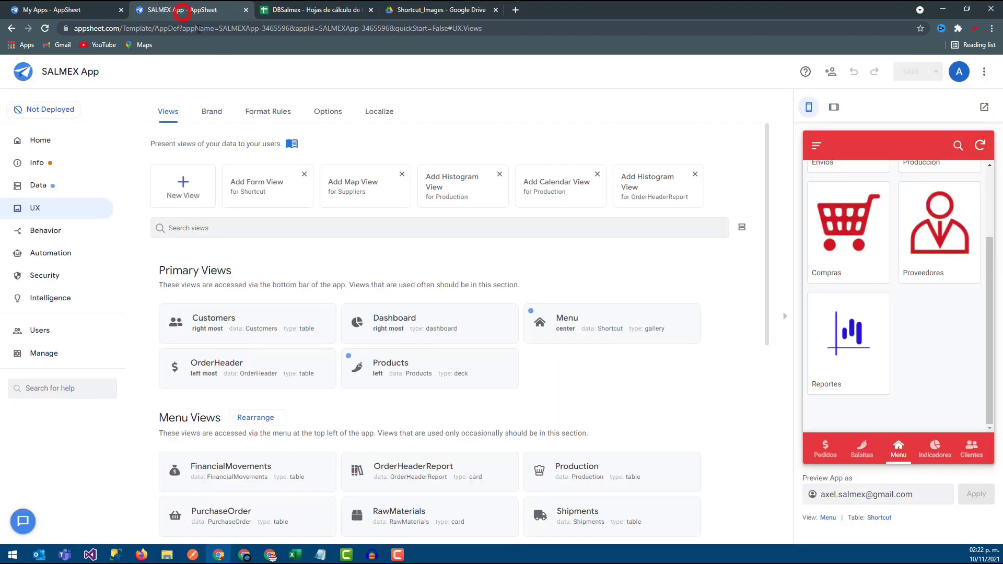
left_click(183, 189)
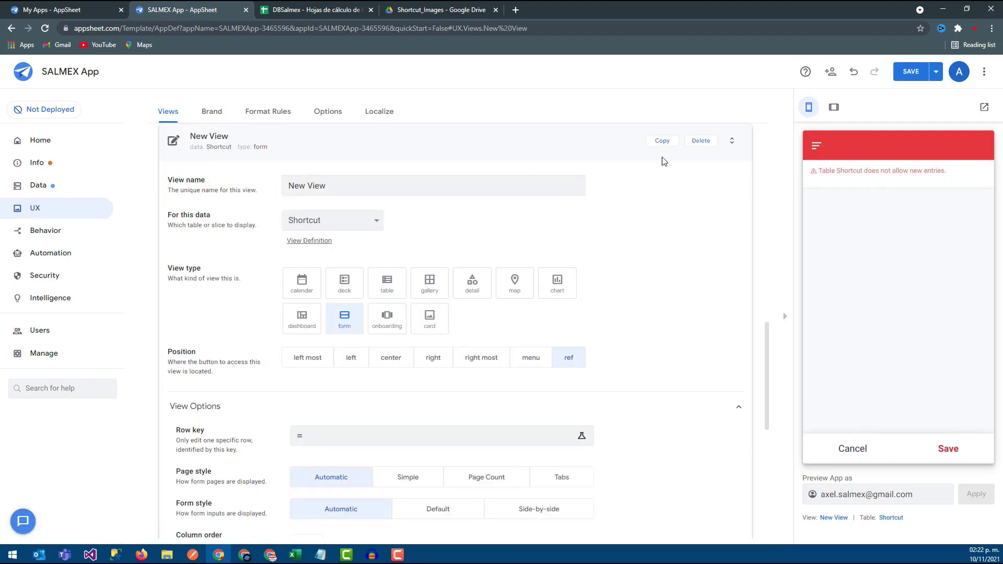
left_click(701, 141)
- Start a new table sourced from the DBSalmex spreadsheet on Google Drive
left_click(43, 189)
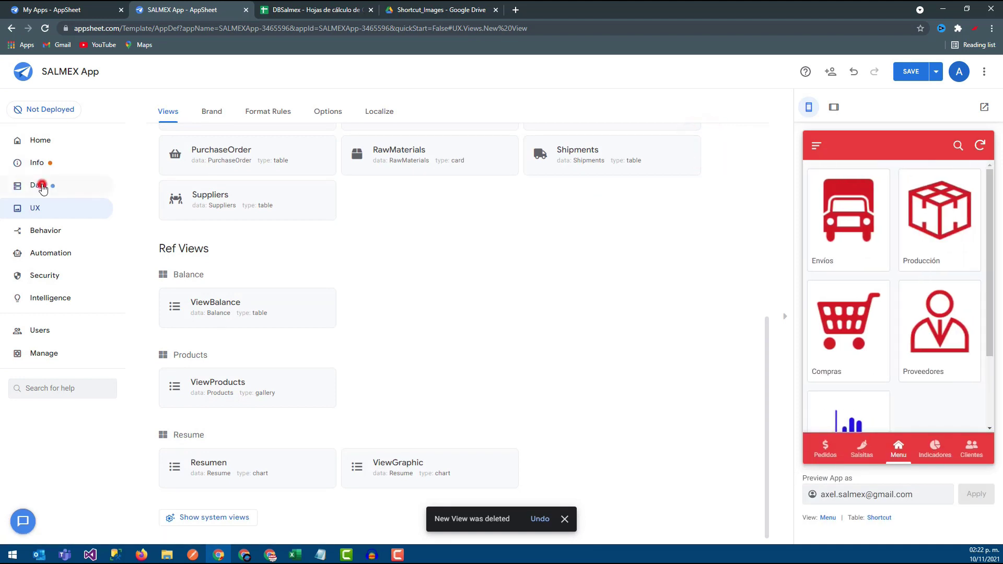
left_click(185, 194)
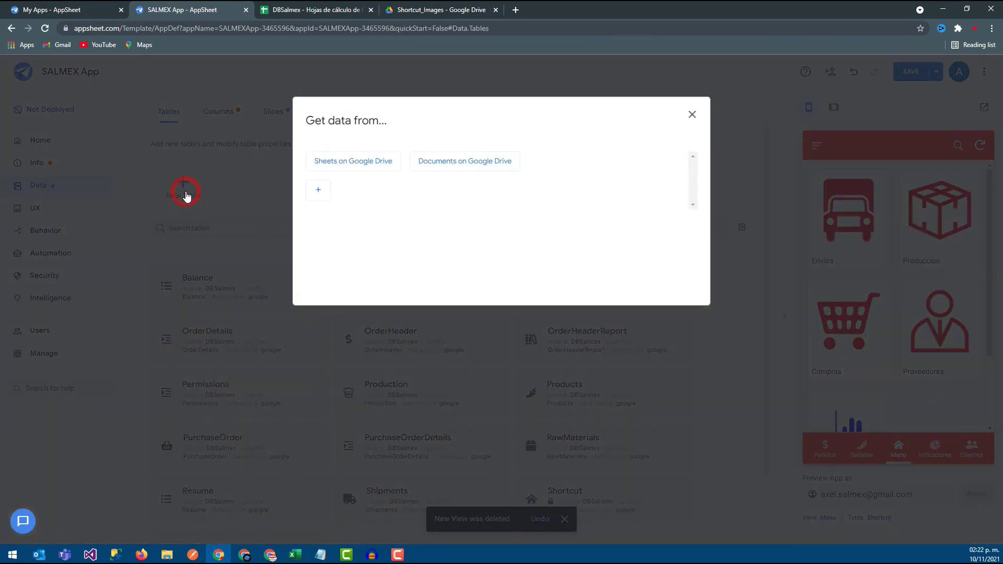
left_click(330, 164)
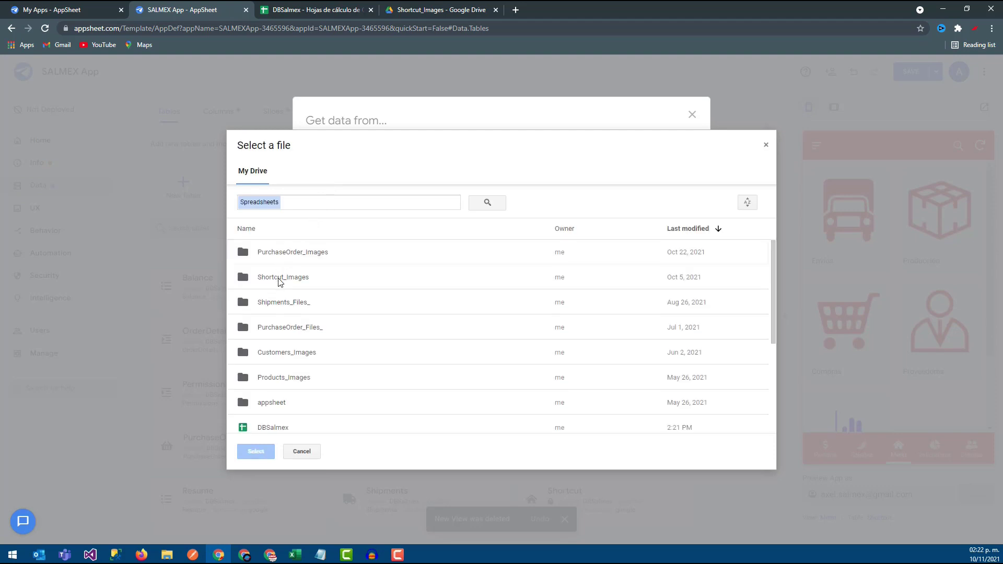
scroll(273, 306, "down", 3)
scroll(267, 313, "up", 1)
left_click(263, 316)
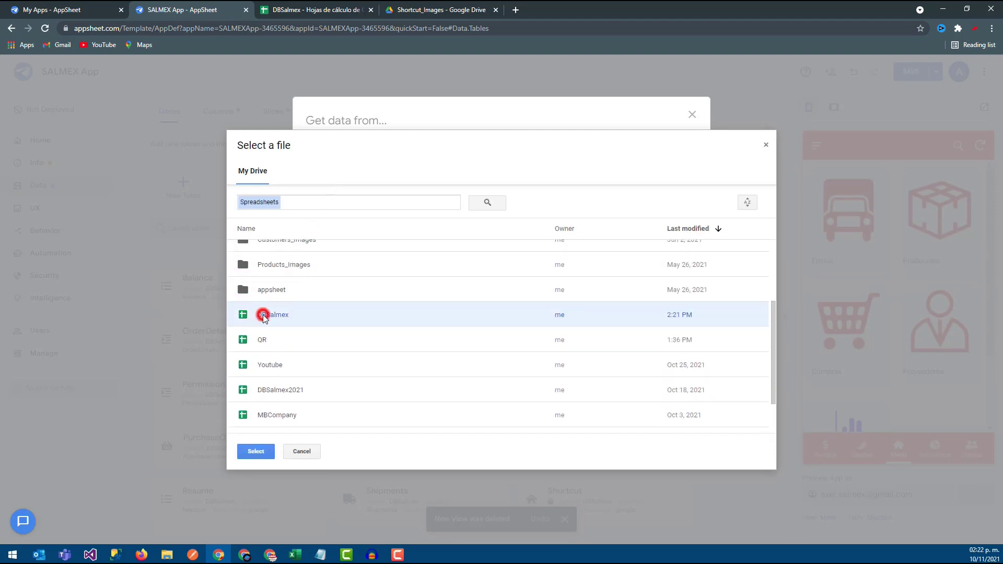
left_click(255, 450)
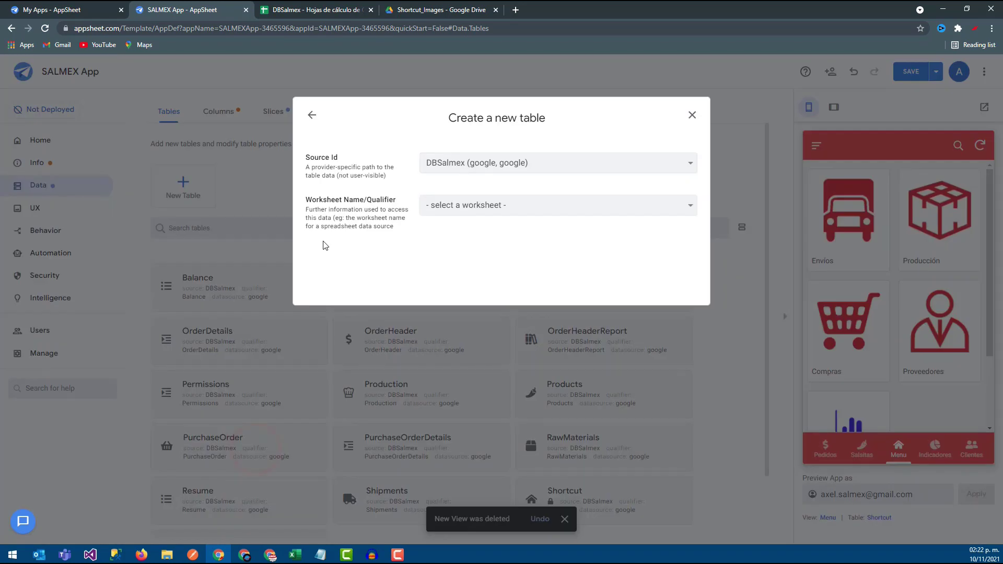
- Add the ShortcutReports worksheet from DBSalmex as a new table and show its columns
left_click(494, 199)
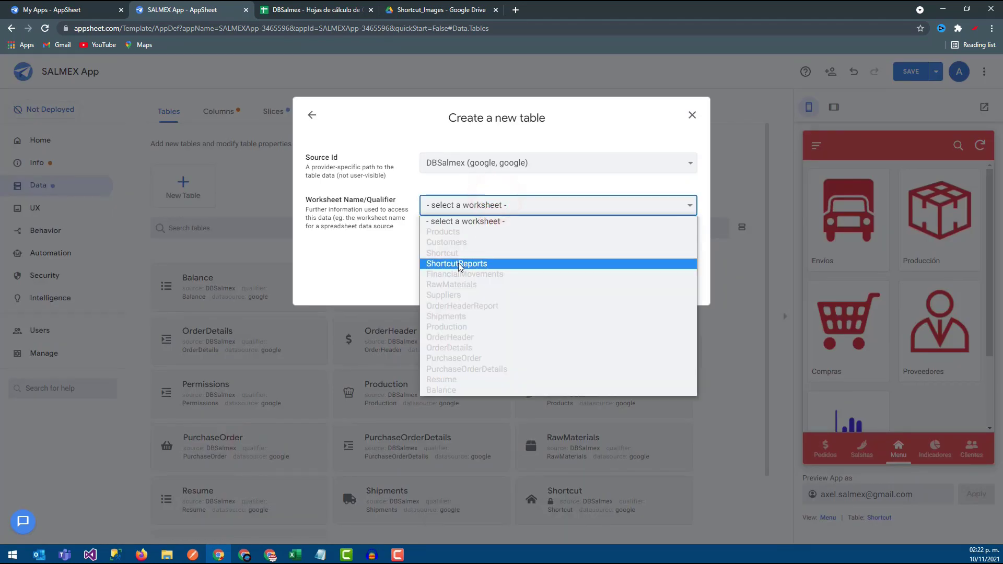
left_click(464, 265)
left_click(670, 294)
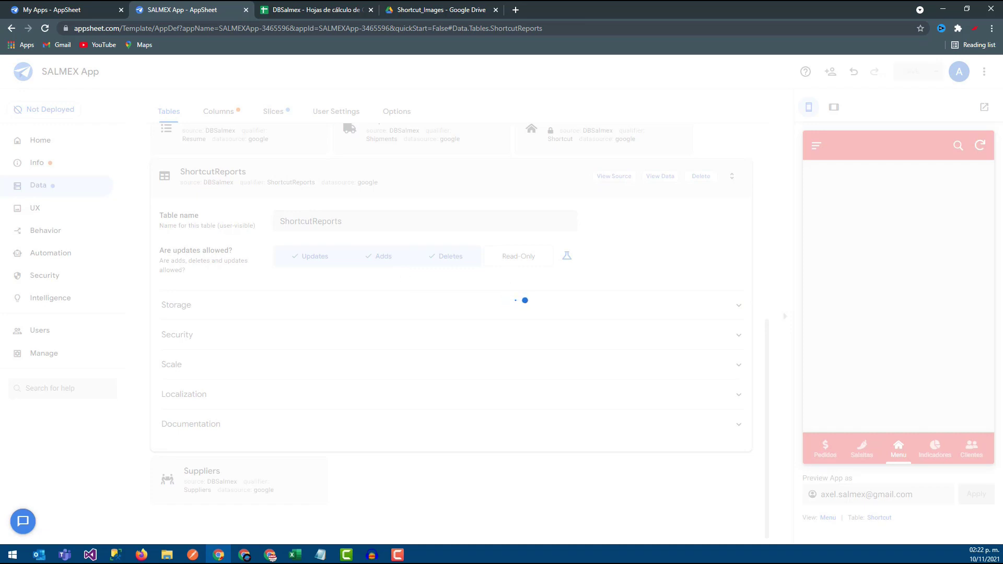
key("alt+Tab")
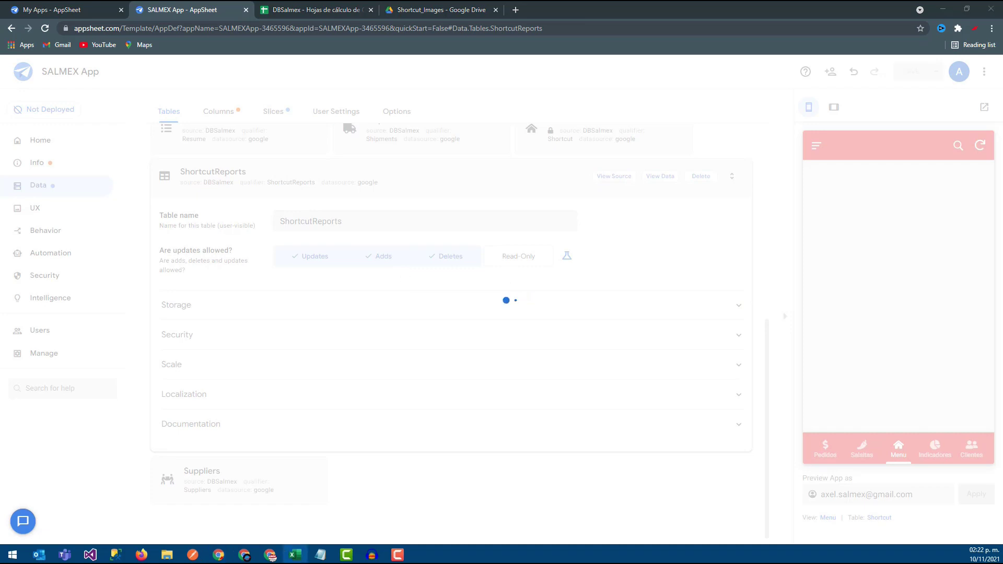
key("F10")
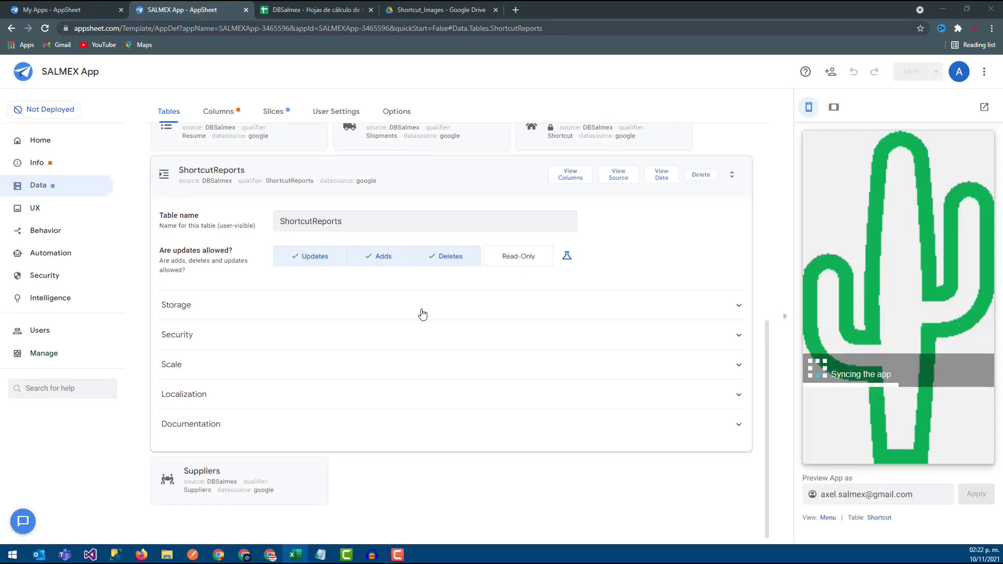
left_click(563, 178)
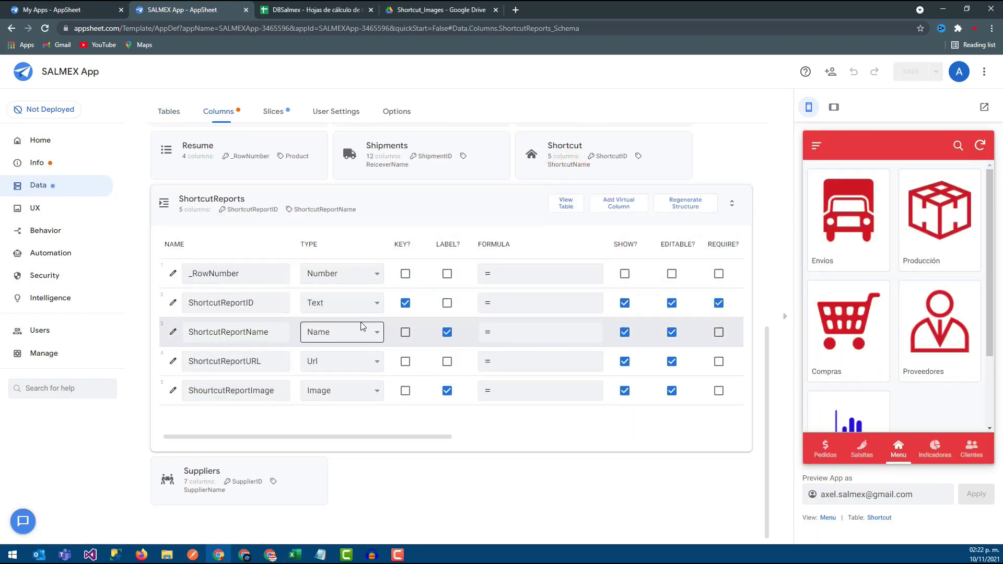
- Uncheck LABEL? for the ShourtcutReportImage column
left_click(447, 391)
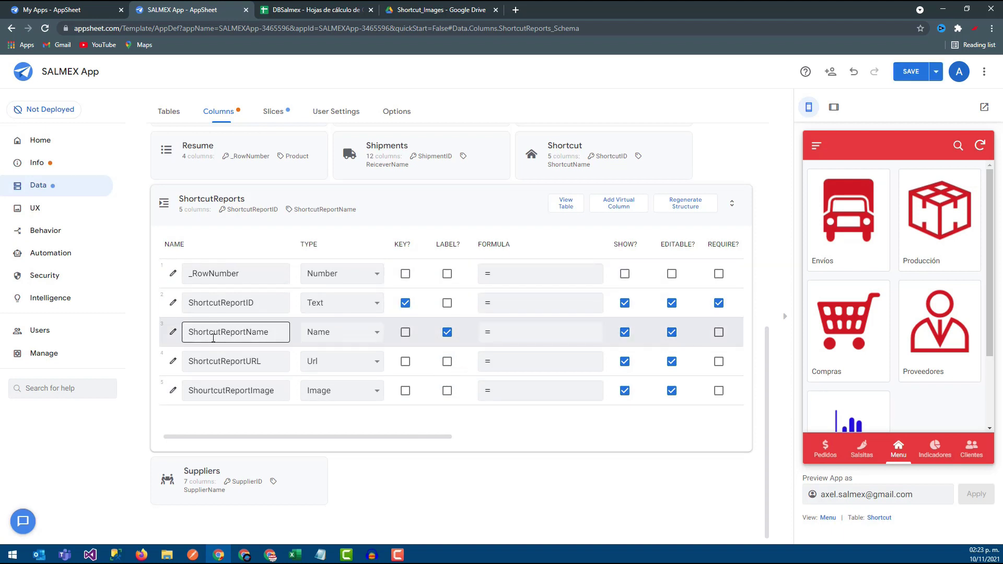
left_click_drag(263, 437, 345, 440)
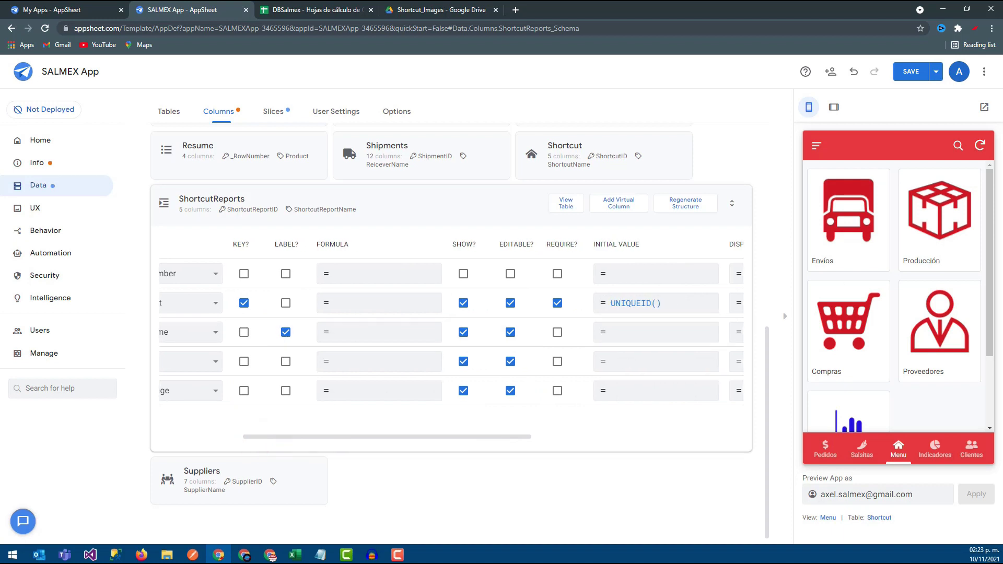
key("F10")
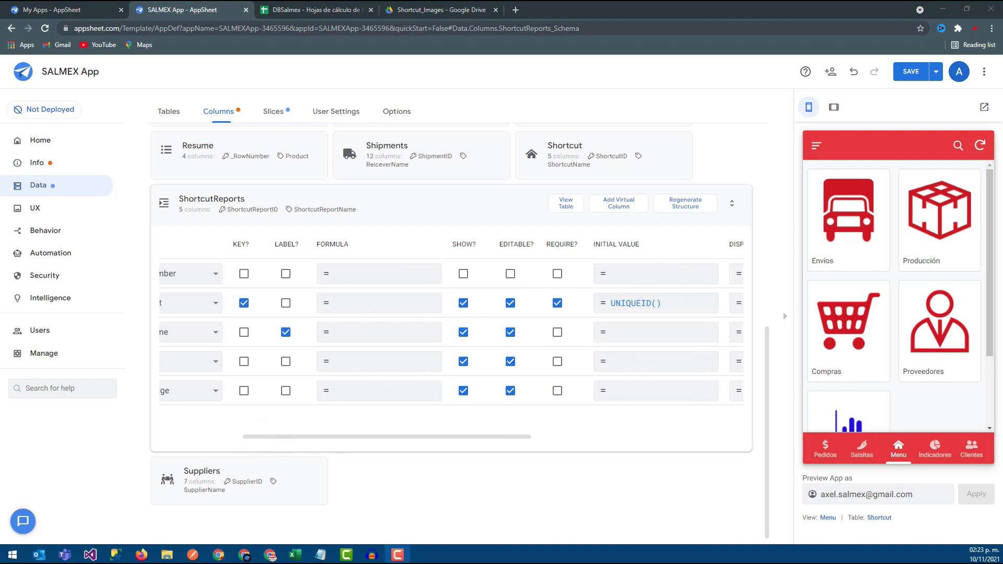
- Replace ShortcutReportID's UNIQUEID() initial value with the CONCATENATE("REP-"...) formula and save the app
left_click(627, 311)
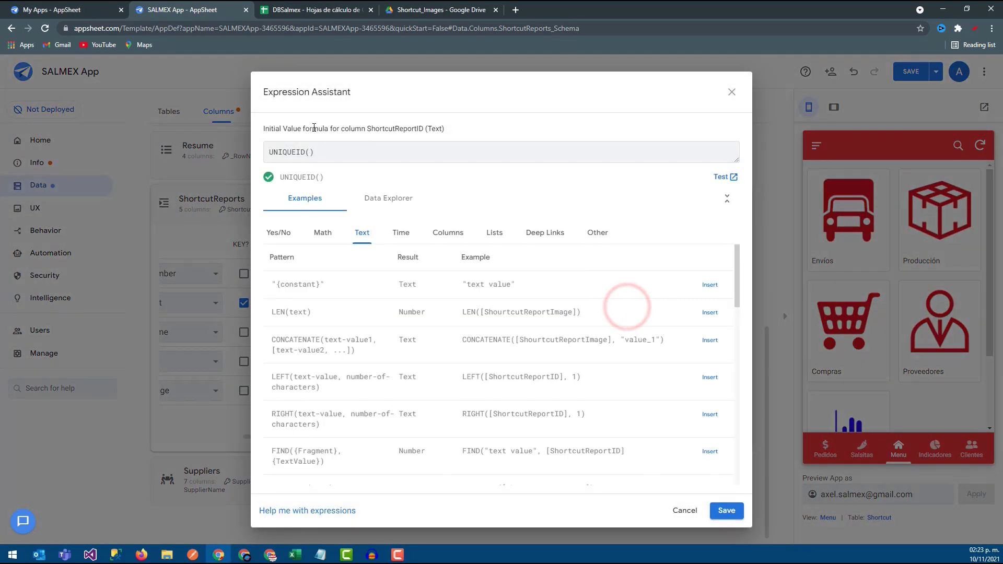
left_click_drag(384, 154, 226, 156)
type("CONCATENATE(\"REP-\" & RIGHT((\"0000\" & ([_RowNumber] )), 4))")
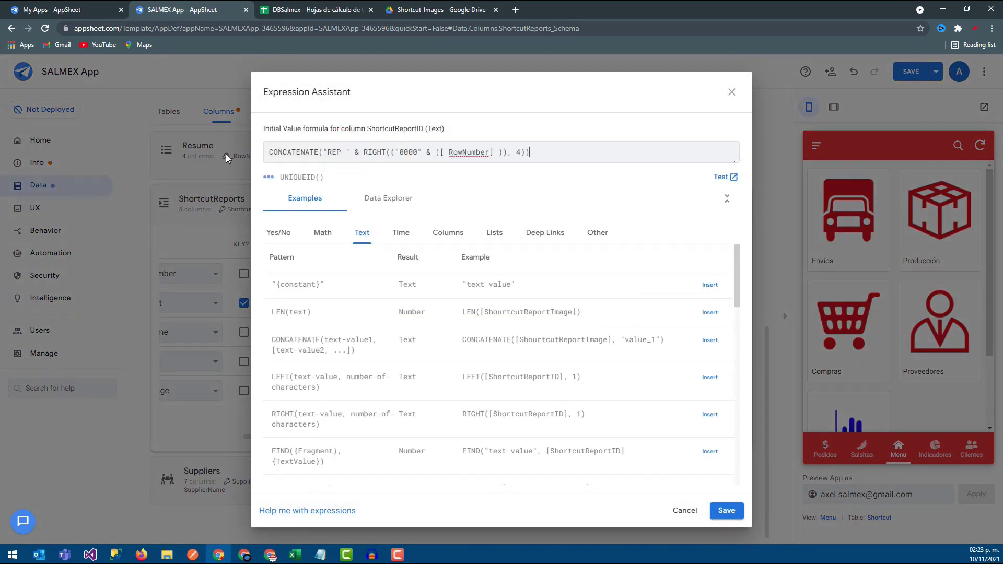
double_click(337, 152)
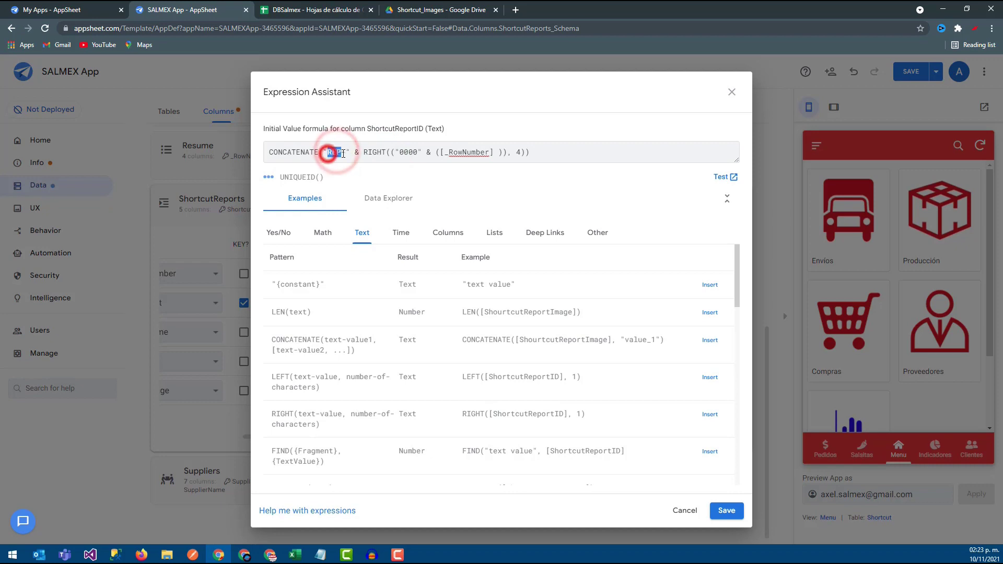
left_click(339, 152)
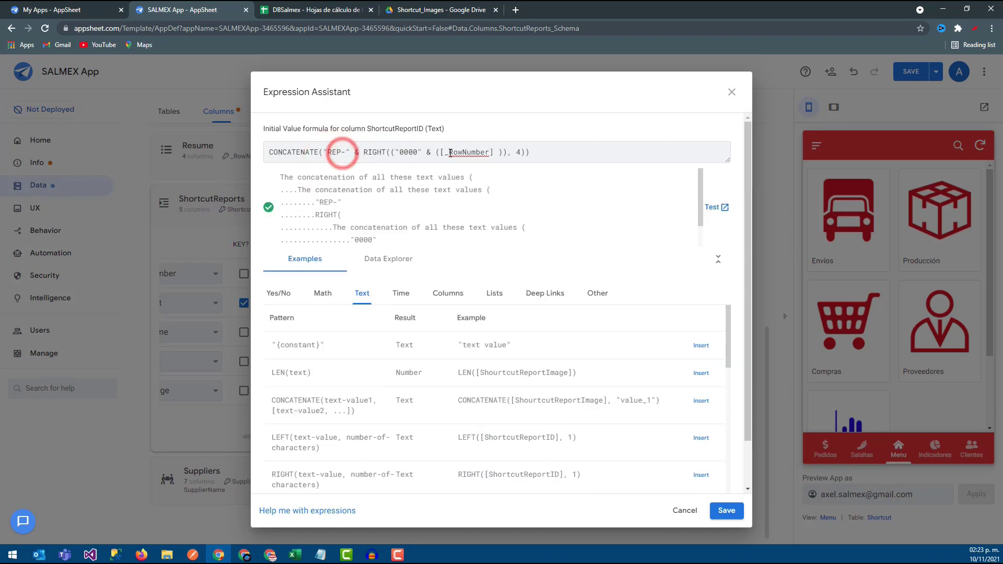
left_click_drag(491, 153, 410, 154)
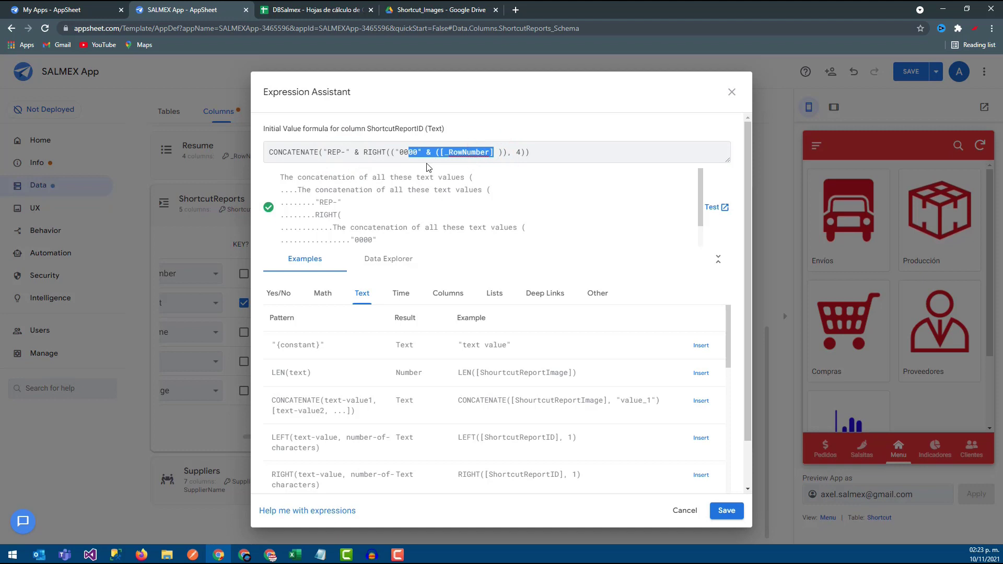
left_click(726, 511)
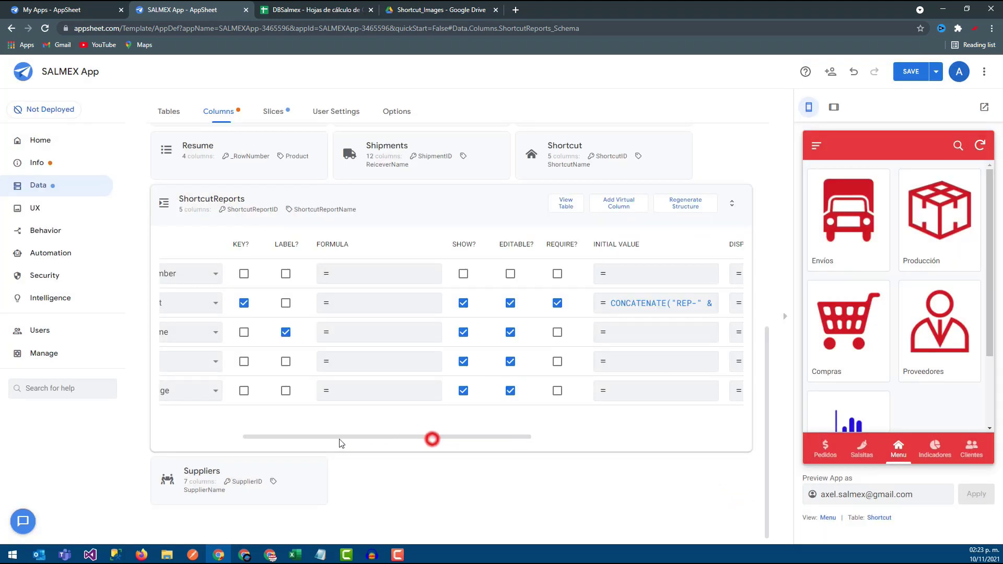
left_click_drag(340, 444, 217, 437)
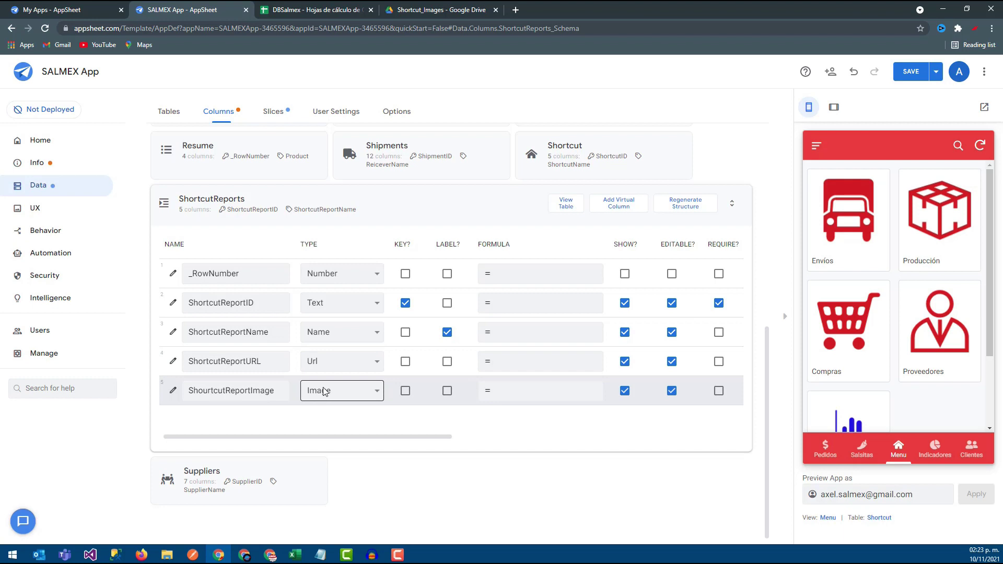
left_click(908, 74)
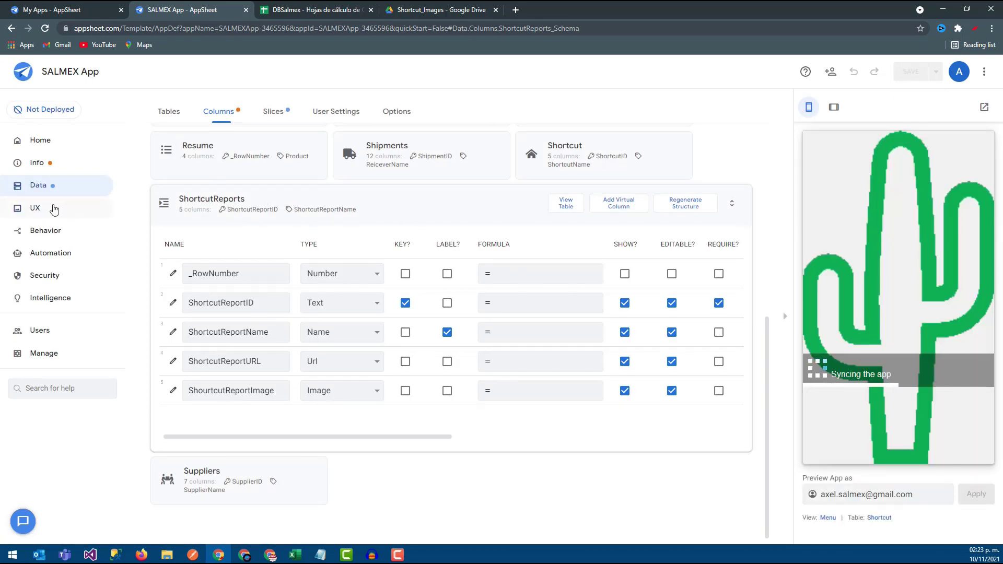
left_click(54, 208)
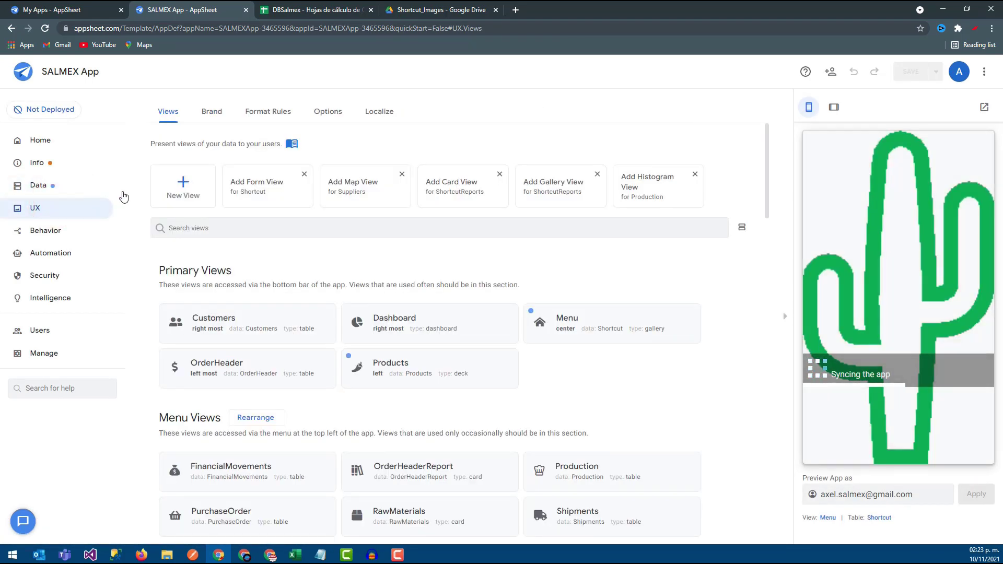
- Create a new view for the ShortcutReports table and begin renaming it 'Shor'
left_click(188, 188)
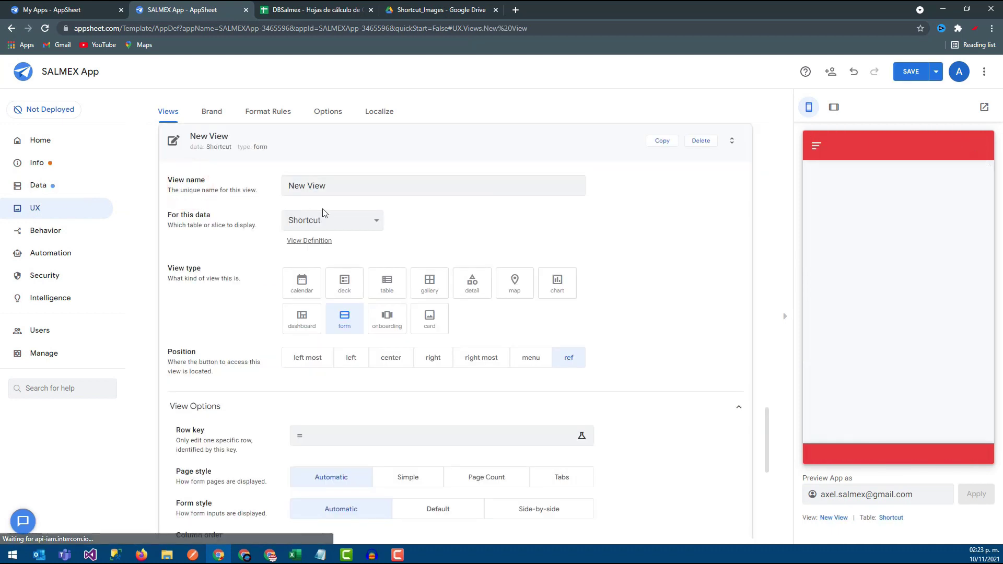
left_click(358, 223)
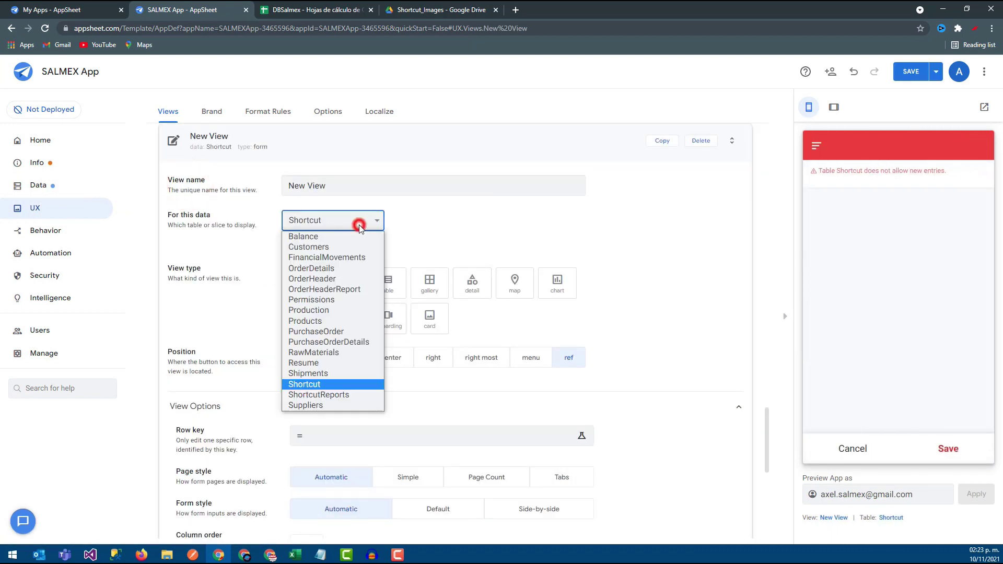
left_click(336, 395)
left_click_drag(371, 186, 251, 192)
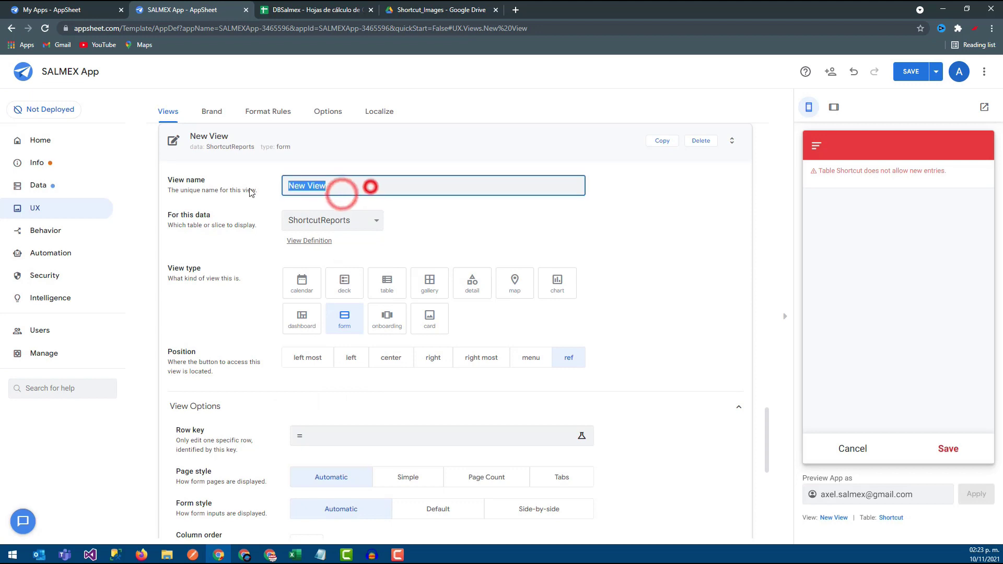
type("Shor")
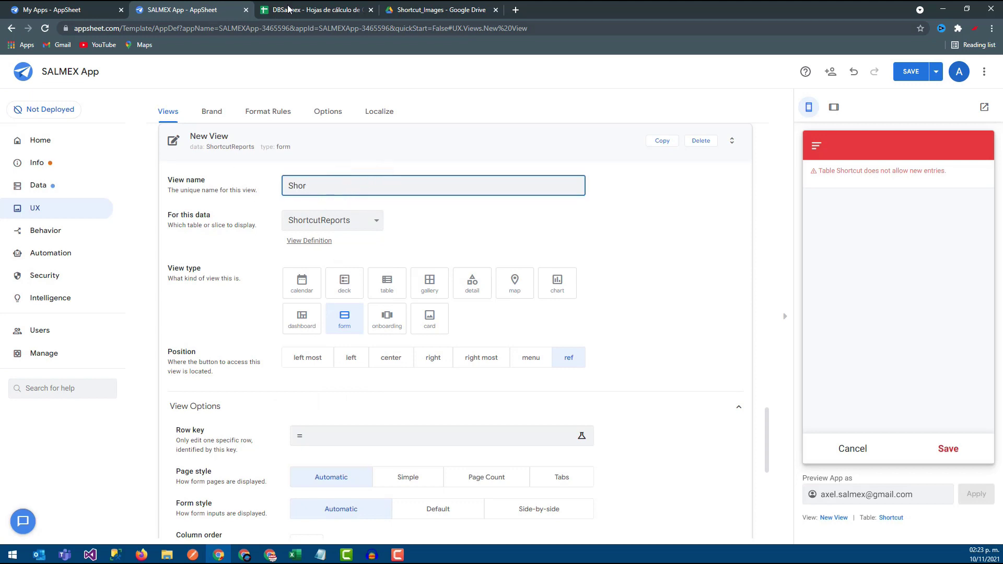
left_click(287, 9)
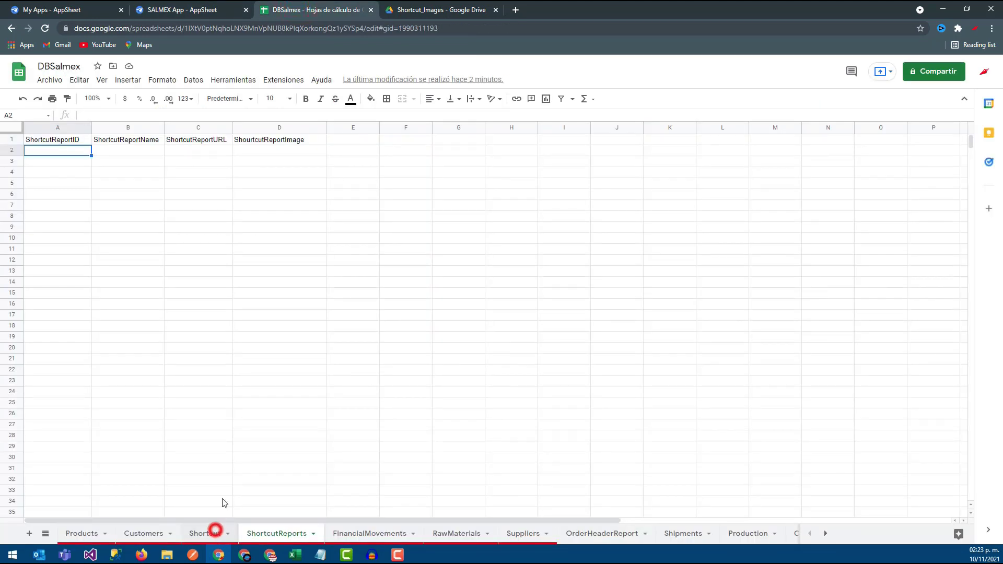
- Copy 'ShortcutReports' from cell C6 of the Shortcut sheet and paste it as the view name
left_click(216, 531)
left_click(167, 195)
left_click(94, 194)
left_click(166, 196)
key("ctrl+c")
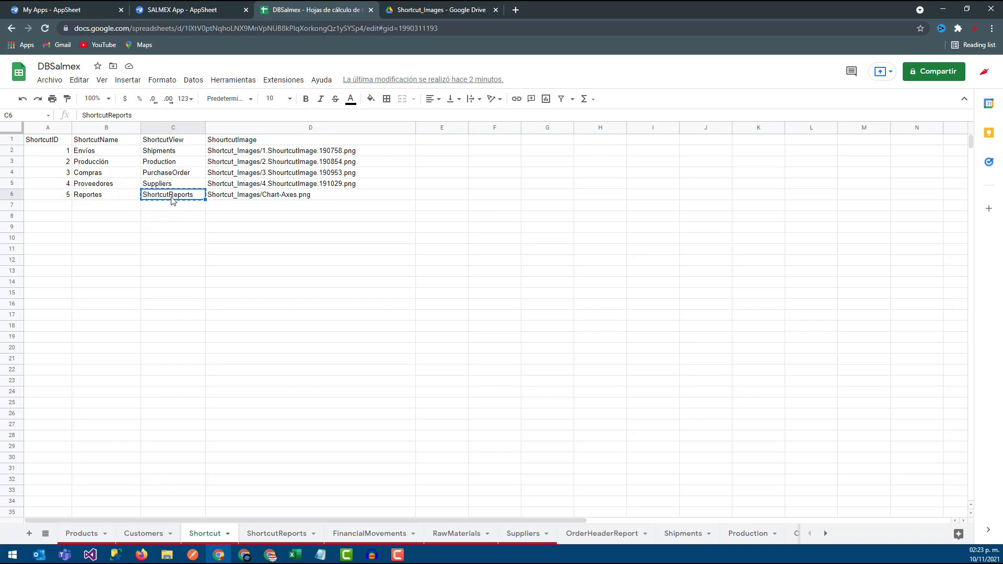
left_click(177, 6)
key("ctrl+a")
key("ctrl+v")
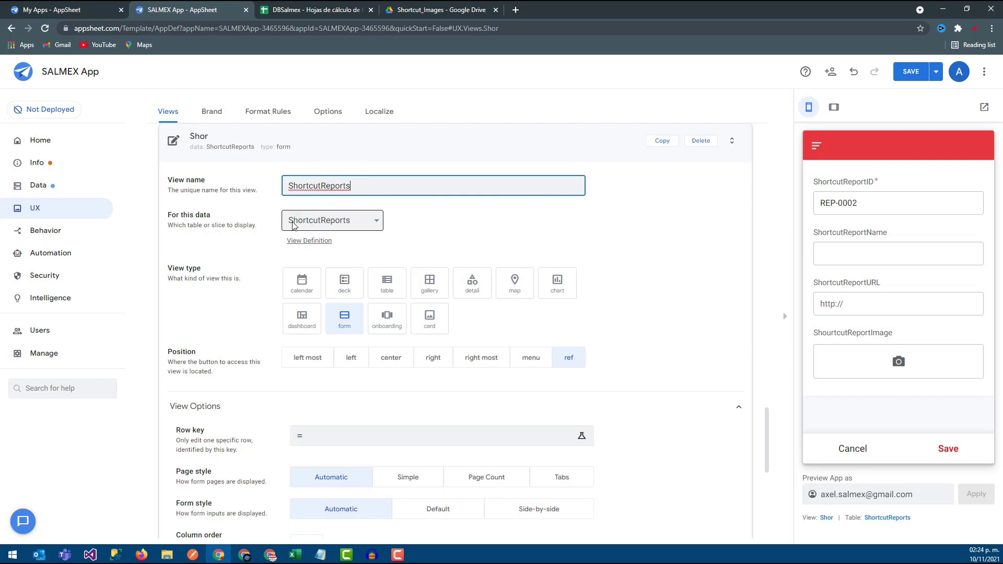
- Save the renamed view, test the Reportes tile, and toggle the view type deck then form
left_click(910, 71)
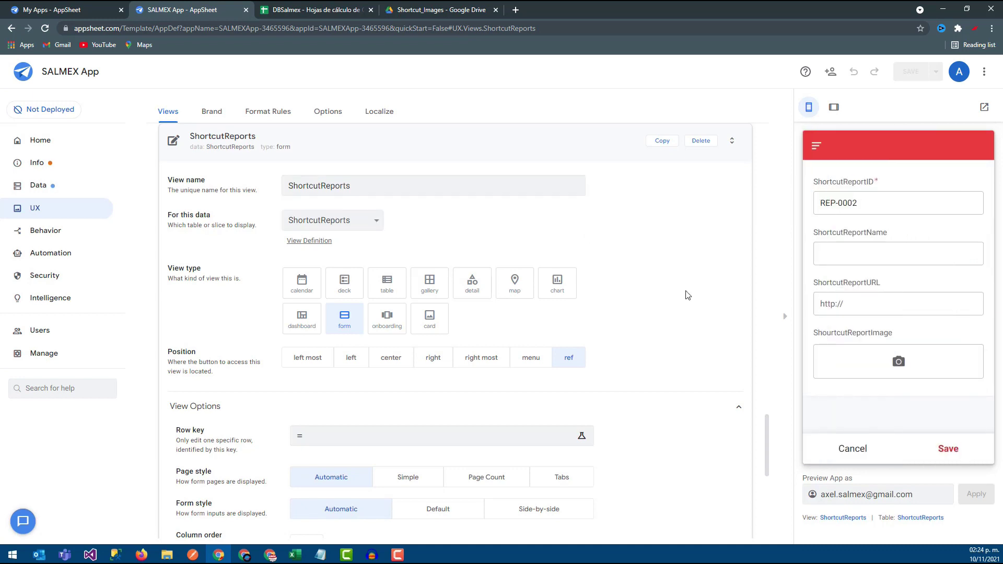
left_click(860, 450)
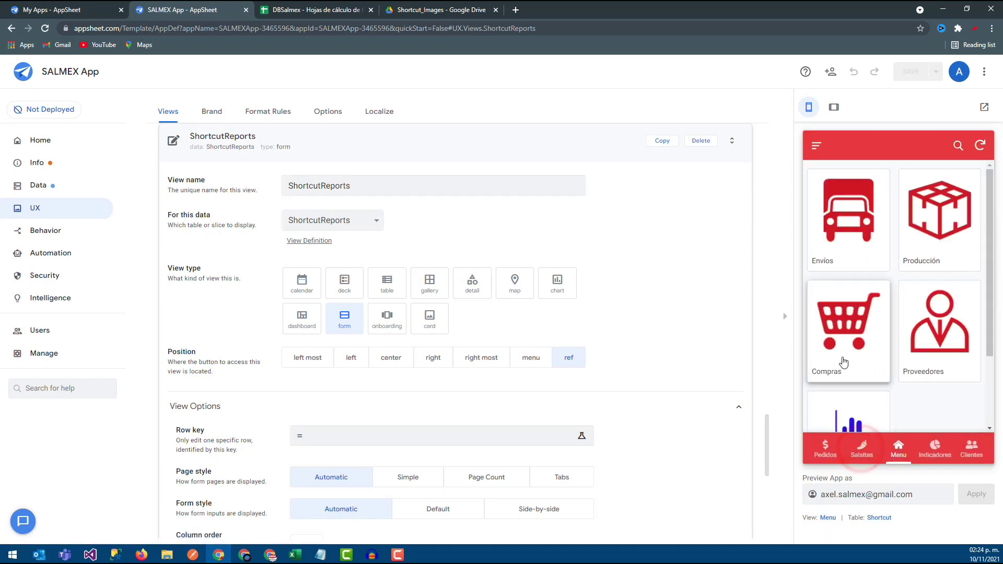
left_click(846, 384)
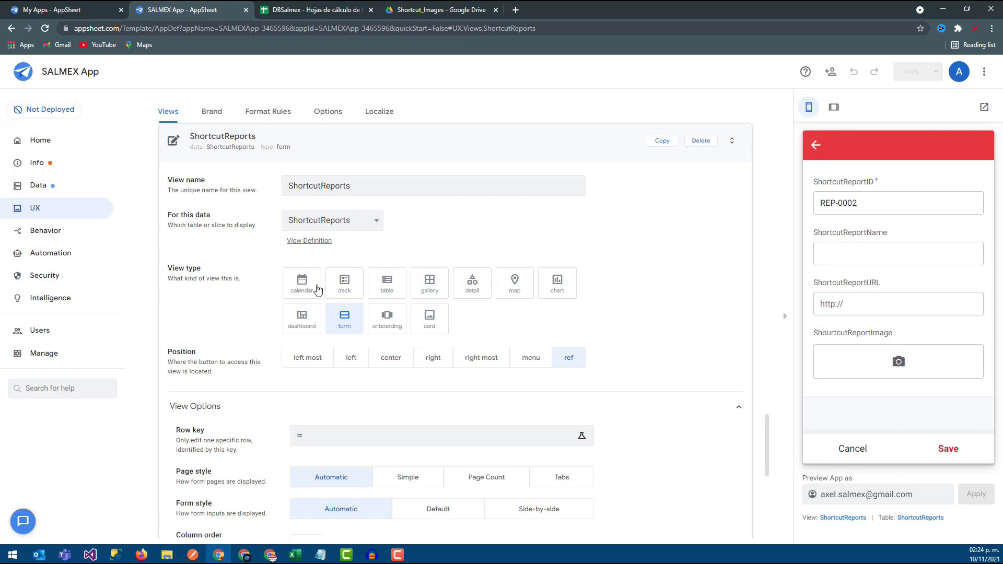
left_click(345, 285)
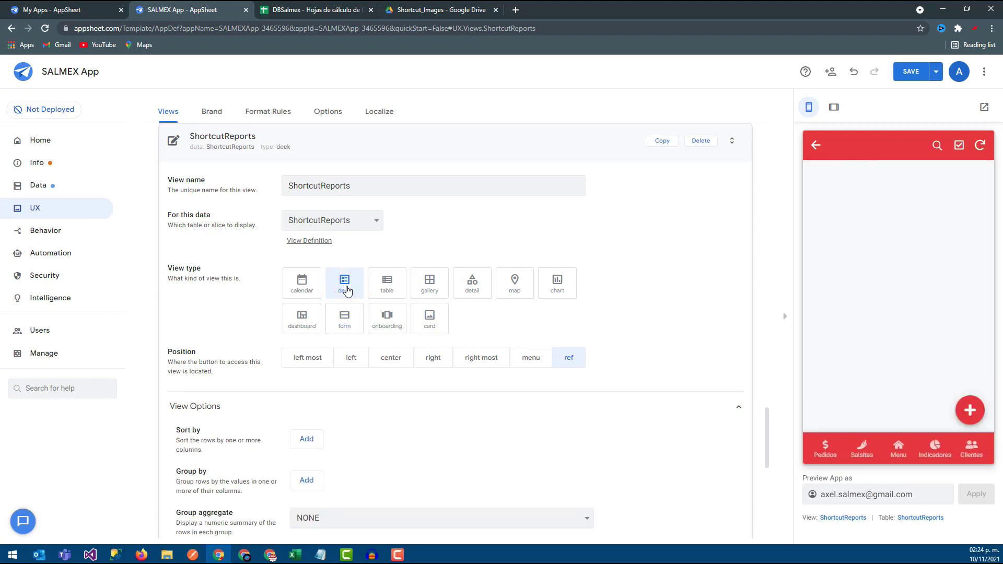
left_click(335, 324)
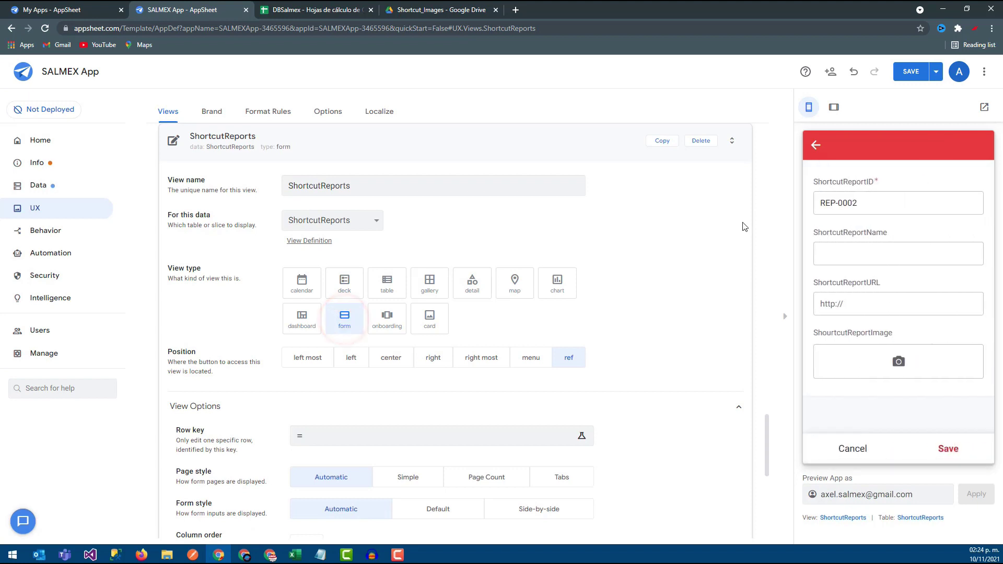
- Enter 'Ventas acumuladas' as the ShortcutReportName in the preview form
double_click(894, 203)
left_click(847, 253)
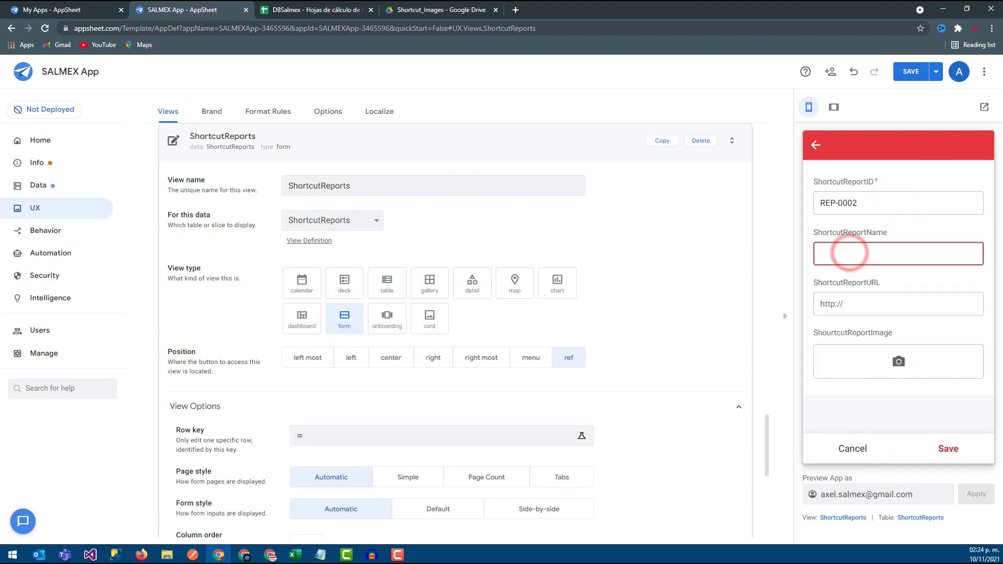
key("alt+Tab")
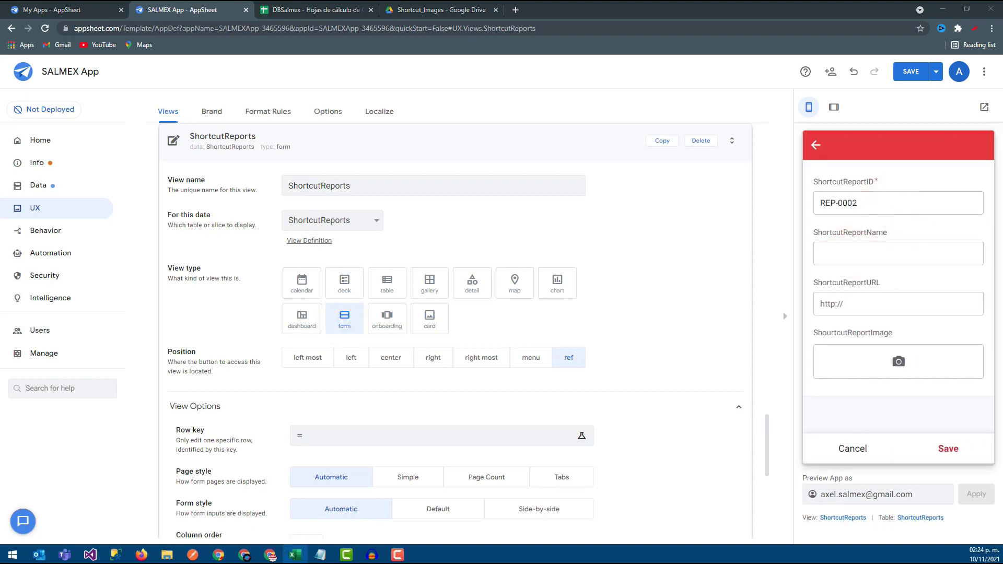
key("alt+Tab")
left_click(824, 253)
type("Ventas acumuladas")
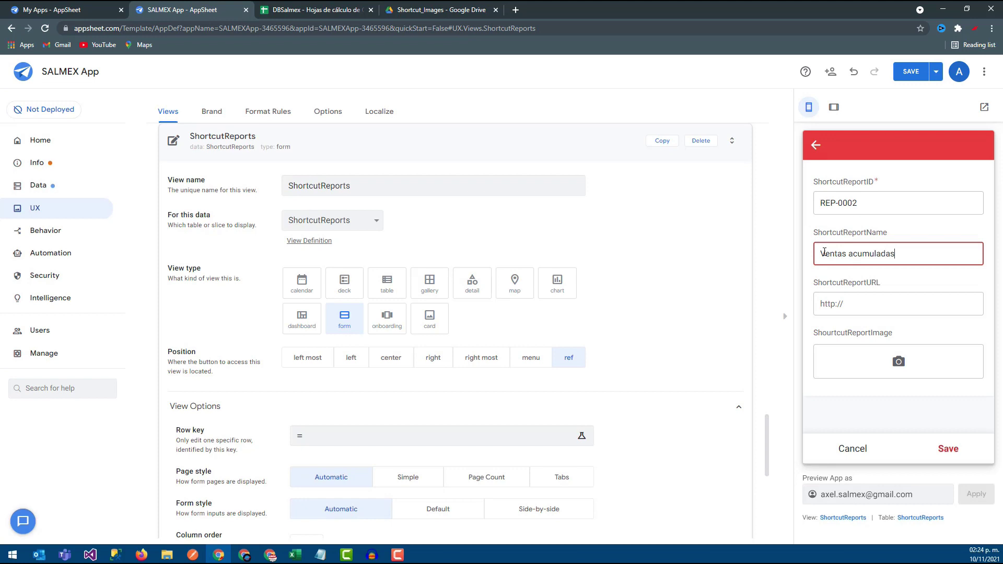
left_click(866, 314)
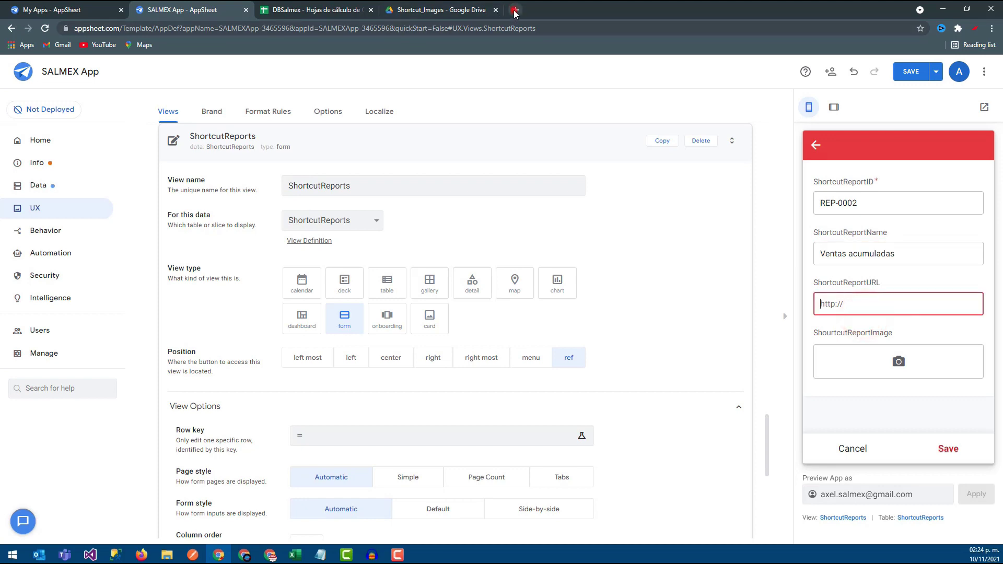
left_click(514, 10)
- Load Google in the new tab and search for 'mundo binario'
type("www")
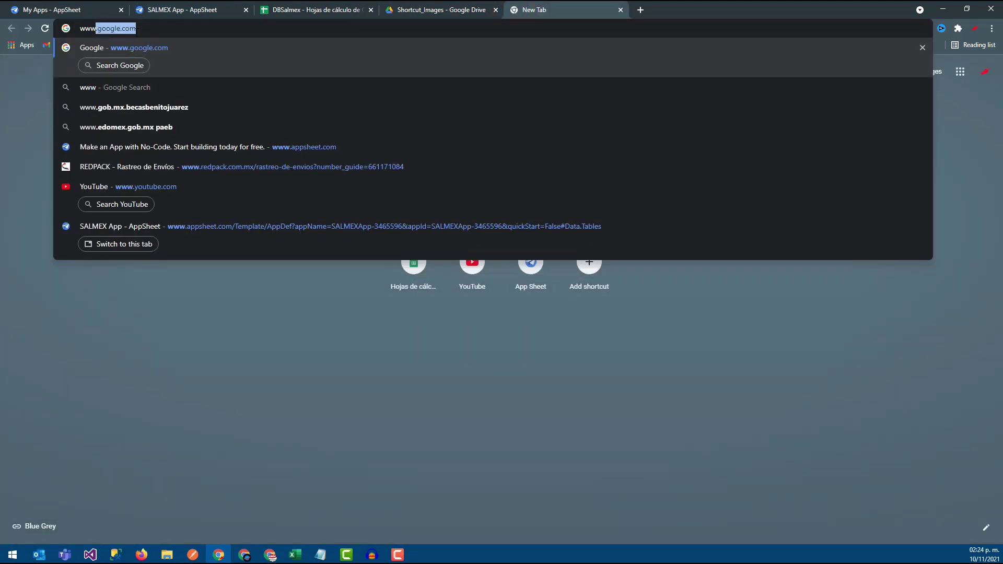
key("Return")
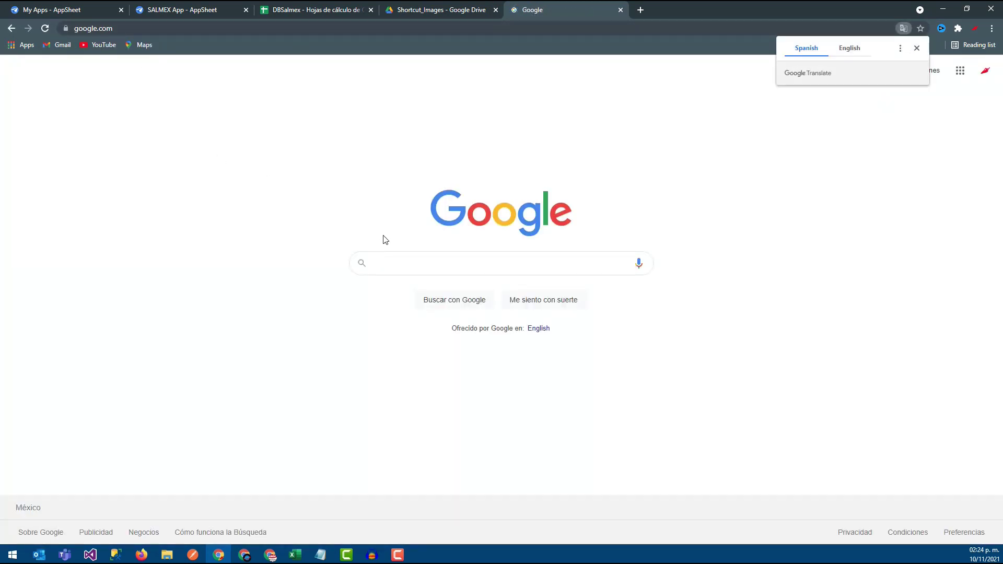
left_click(413, 262)
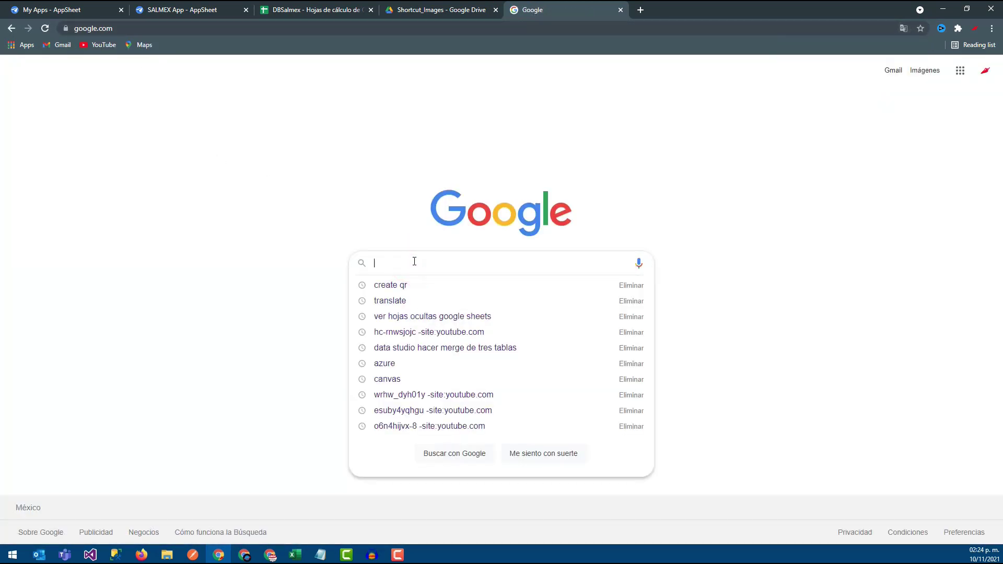
type("mundo binario")
key("Return")
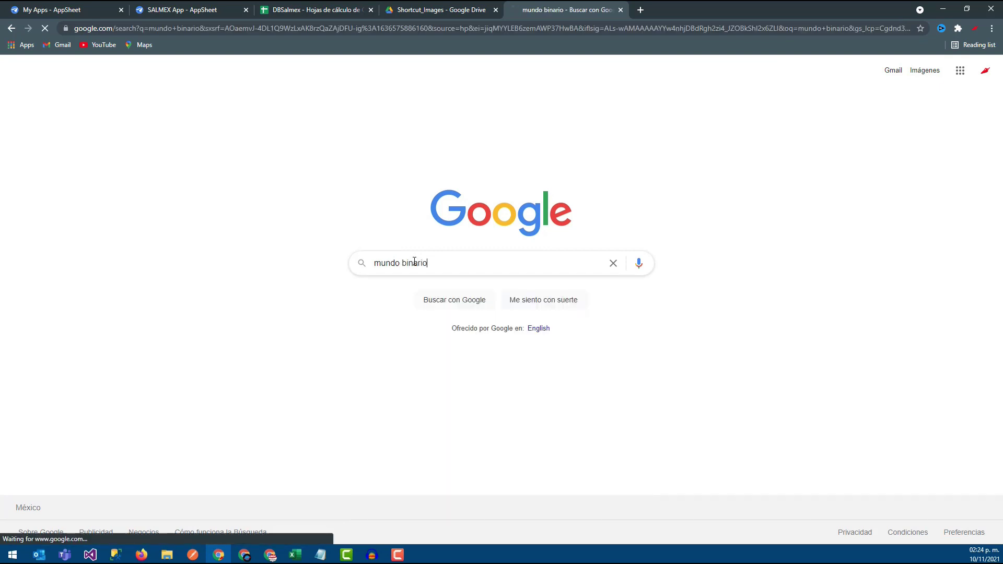
- Search for YouTube, open its website, and select its web address
left_click(164, 79)
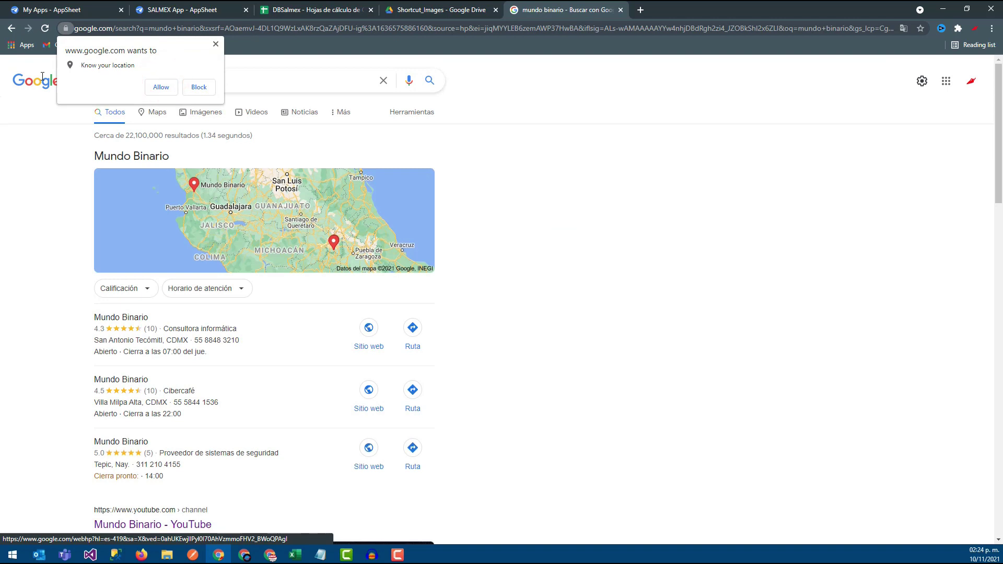
left_click(216, 43)
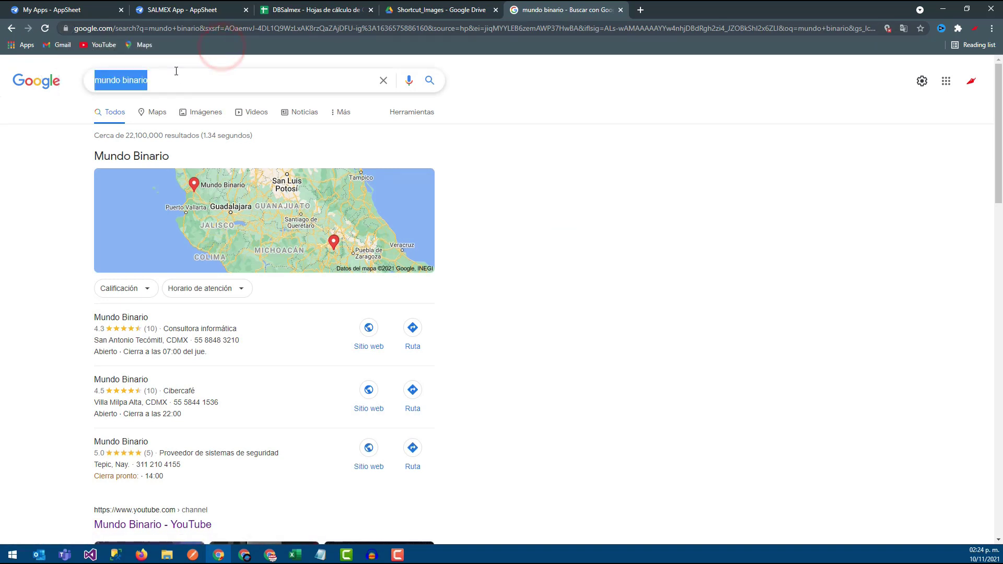
type("youtbe")
key("Return")
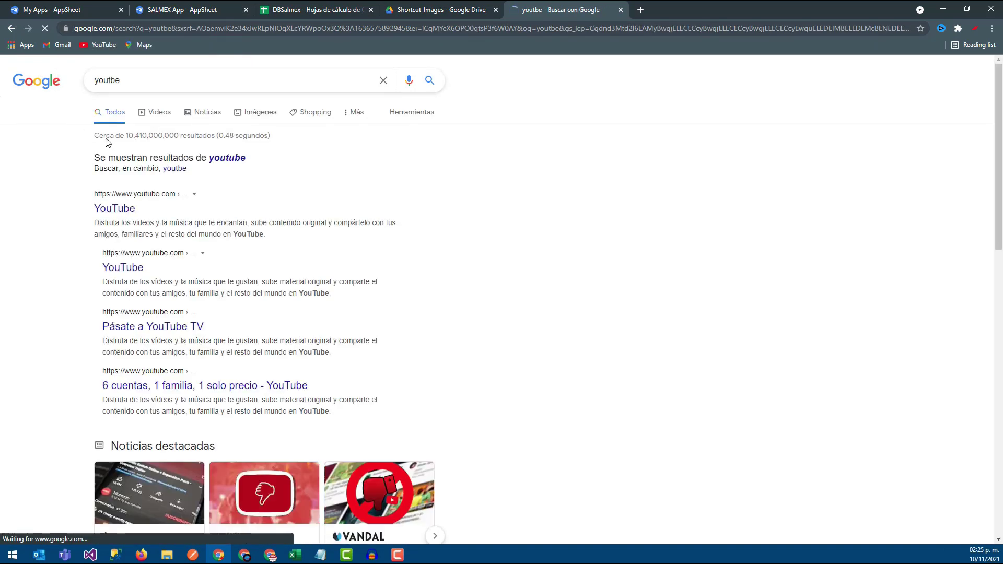
left_click(127, 208)
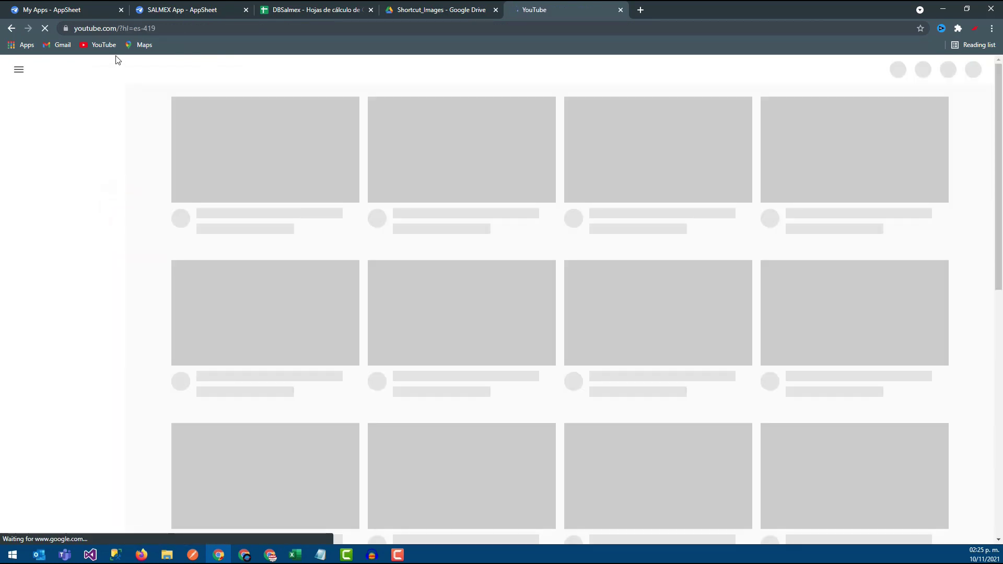
left_click(163, 29)
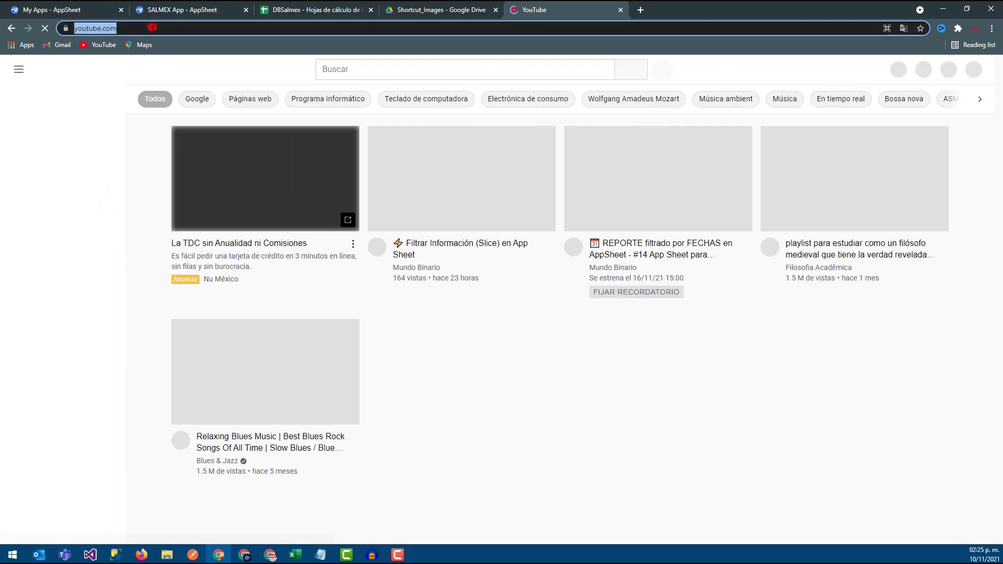
- Go through the Drive and DBSalmex tabs back to the AppSheet app editor
left_click(438, 6)
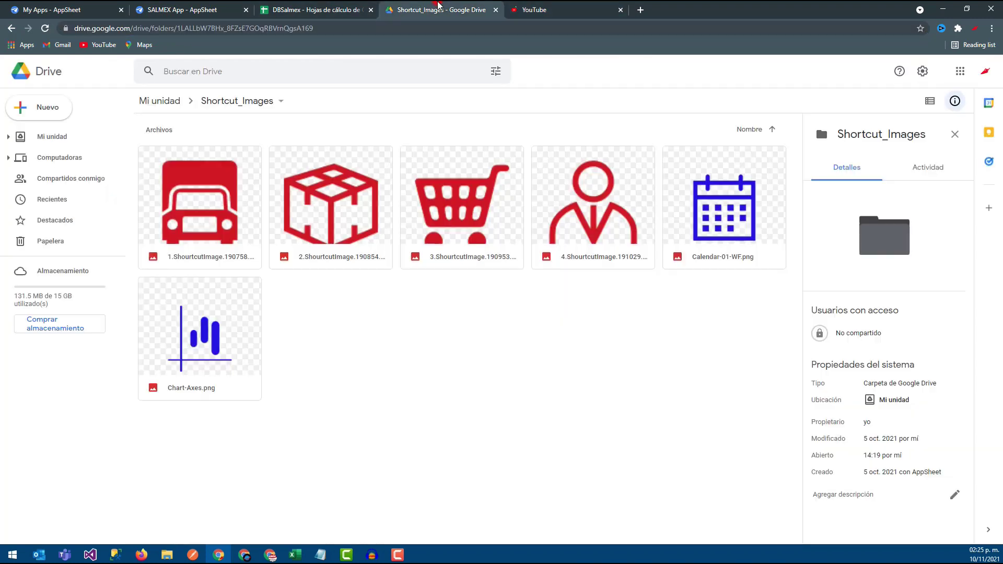
left_click(530, 9)
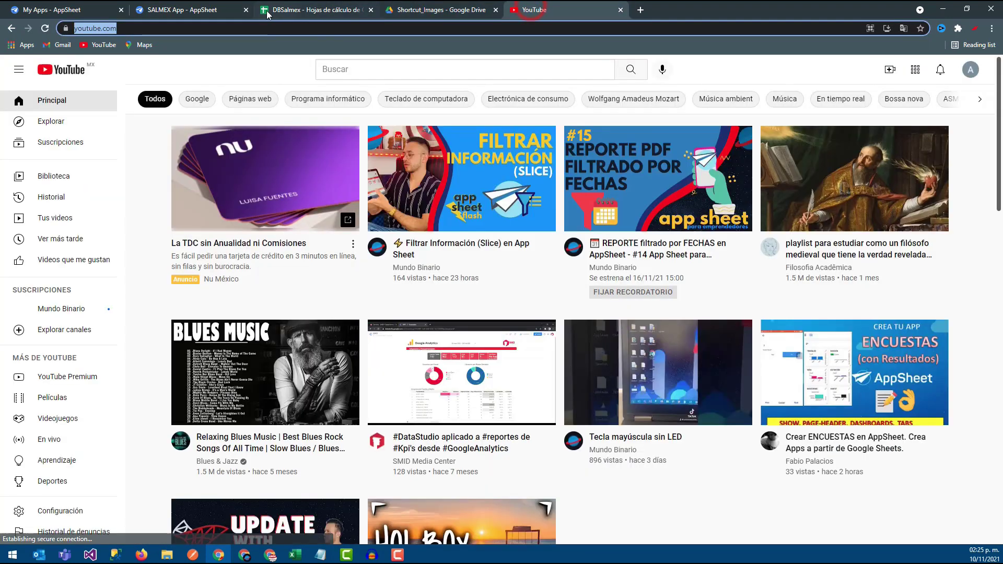
left_click(322, 12)
left_click(180, 10)
type("http://")
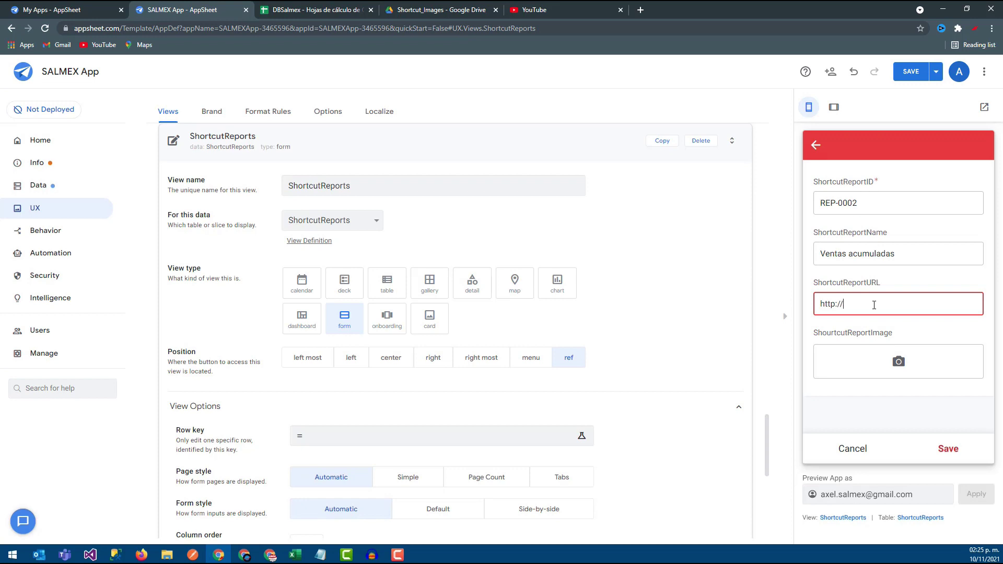
type("https://www.youtube.com/")
left_click_drag(845, 303, 786, 305)
key("BackSpace")
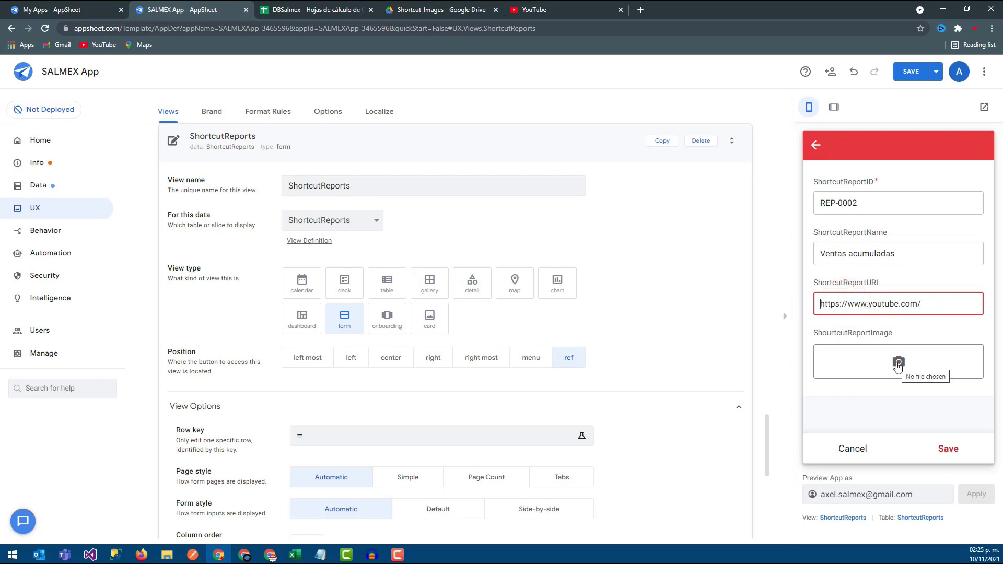
- Start choosing a report image, cancel the file dialog, and go to the Shortcut_Images Drive folder
left_click(898, 363)
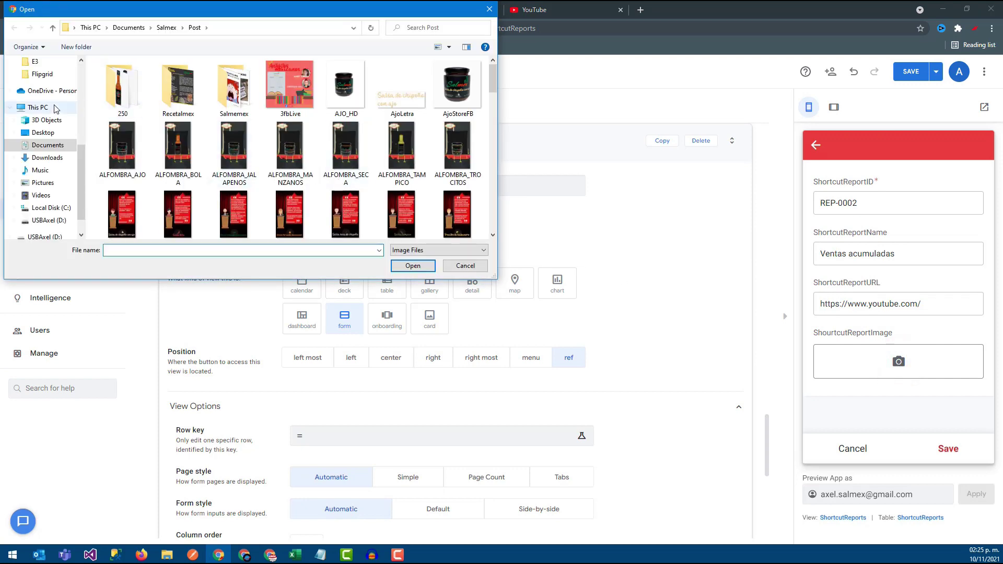
left_click(44, 133)
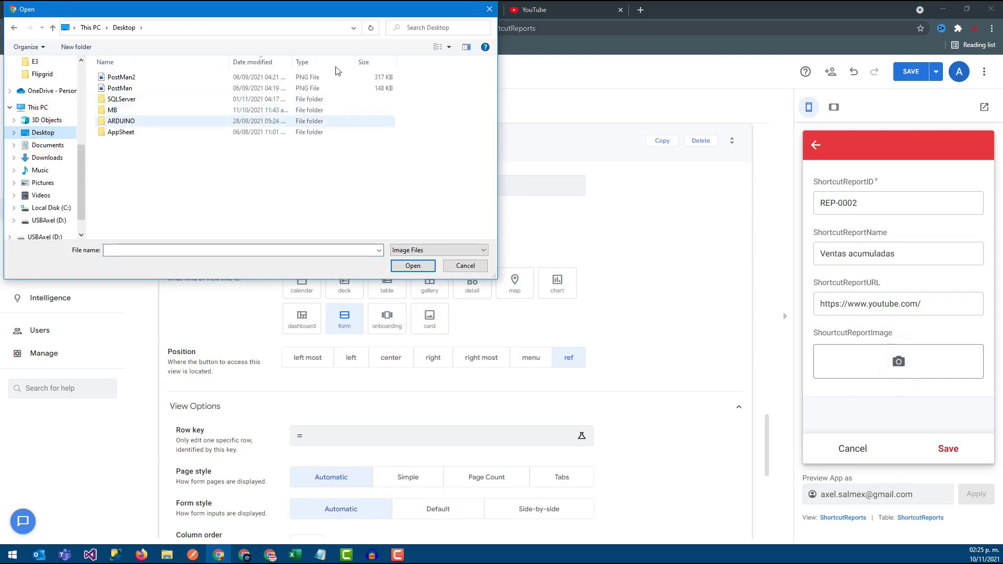
left_click(489, 9)
left_click(427, 10)
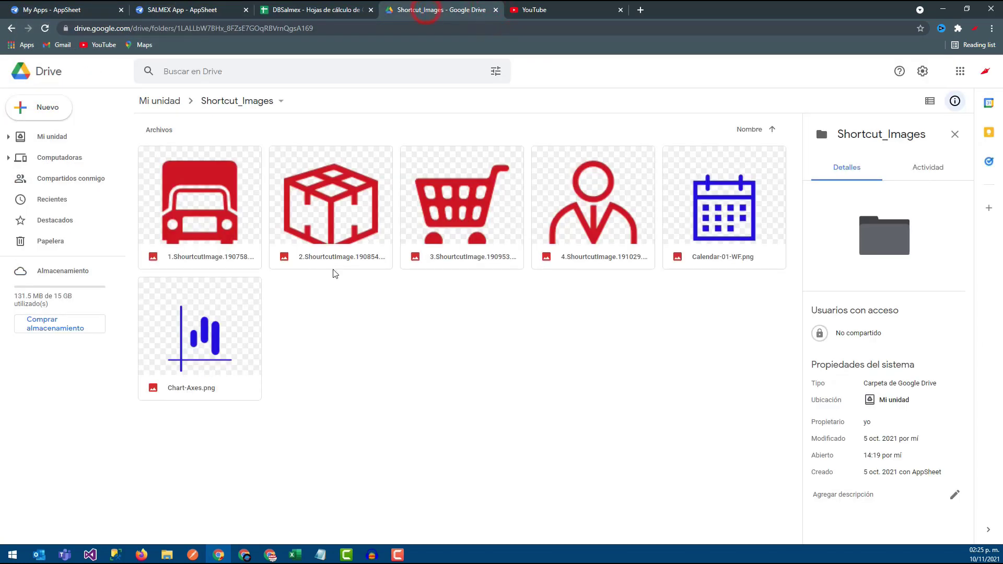
- Download Calendar-01-WF.png from the Shortcut_Images folder to the computer
left_click(776, 178)
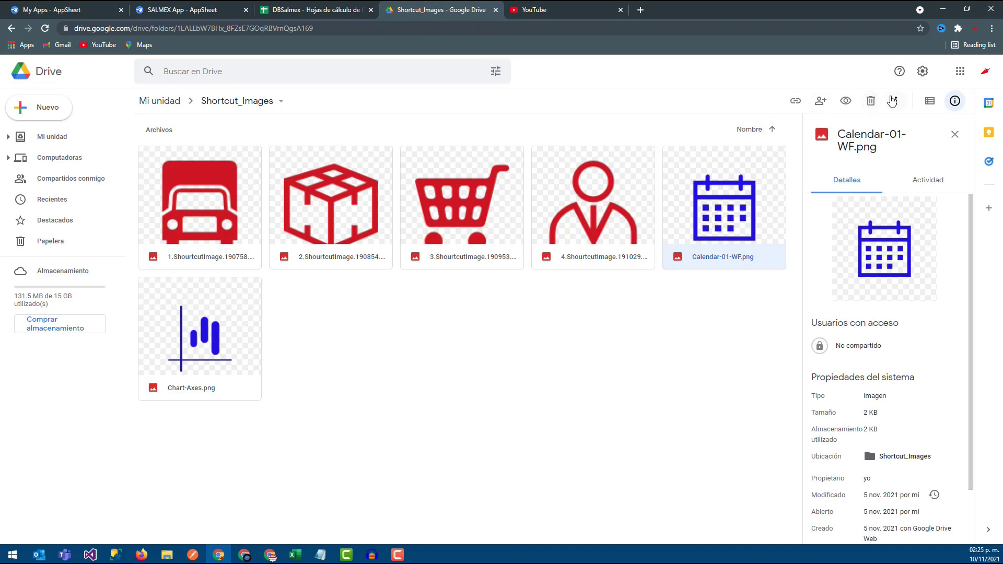
left_click(895, 101)
left_click(709, 206)
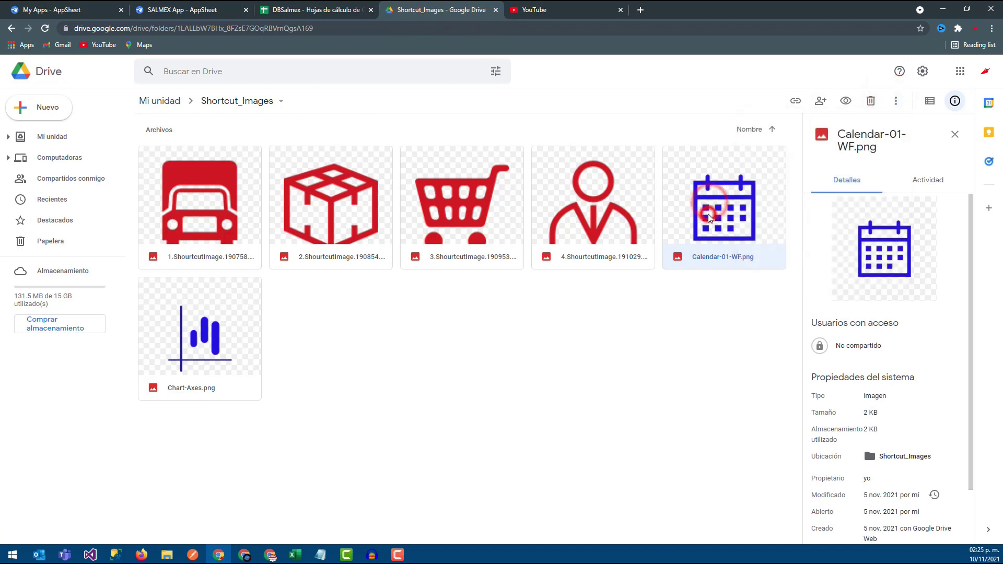
scroll(861, 394, "down", 2)
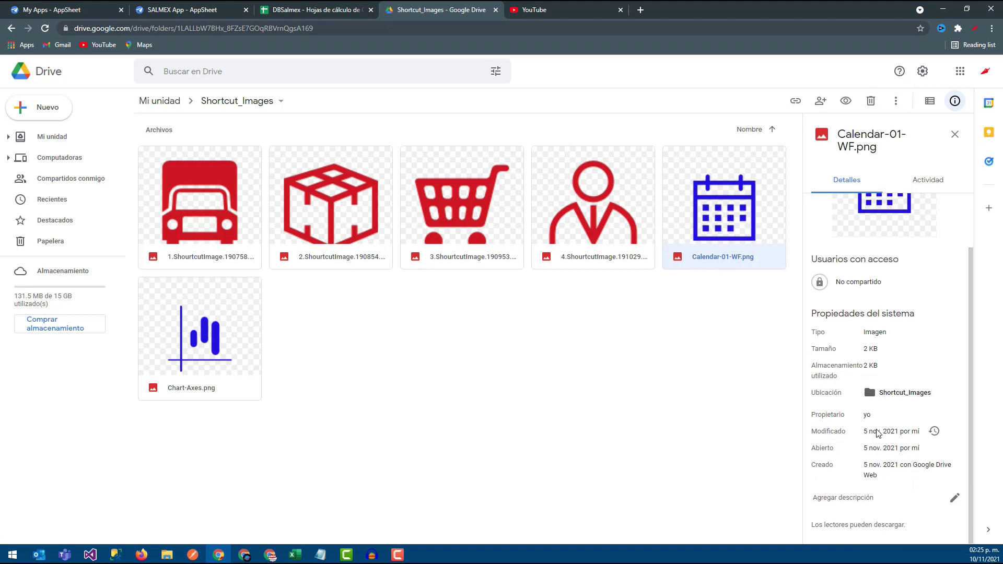
scroll(865, 390, "up", 2)
left_click(935, 179)
left_click(861, 180)
left_click(724, 217)
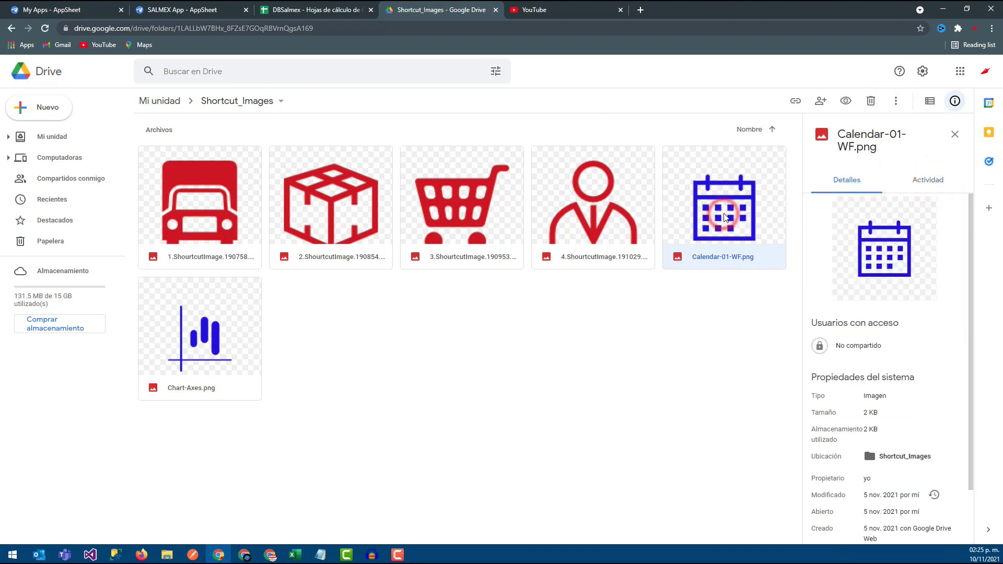
right_click(724, 216)
left_click(773, 429)
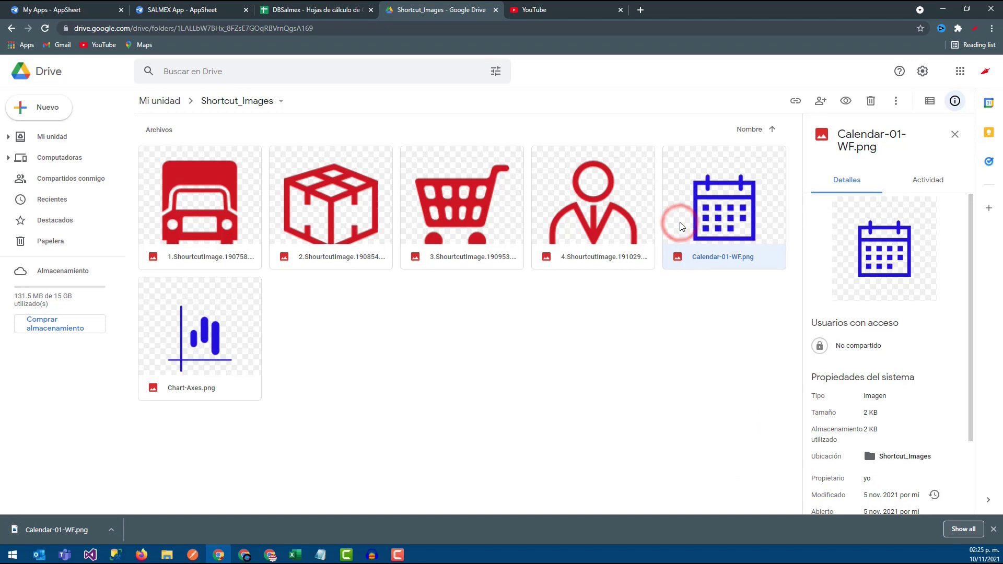
- Trash Calendar-01-WF.png in Drive and check the downloaded file in its folder
left_click(715, 219)
key("Delete")
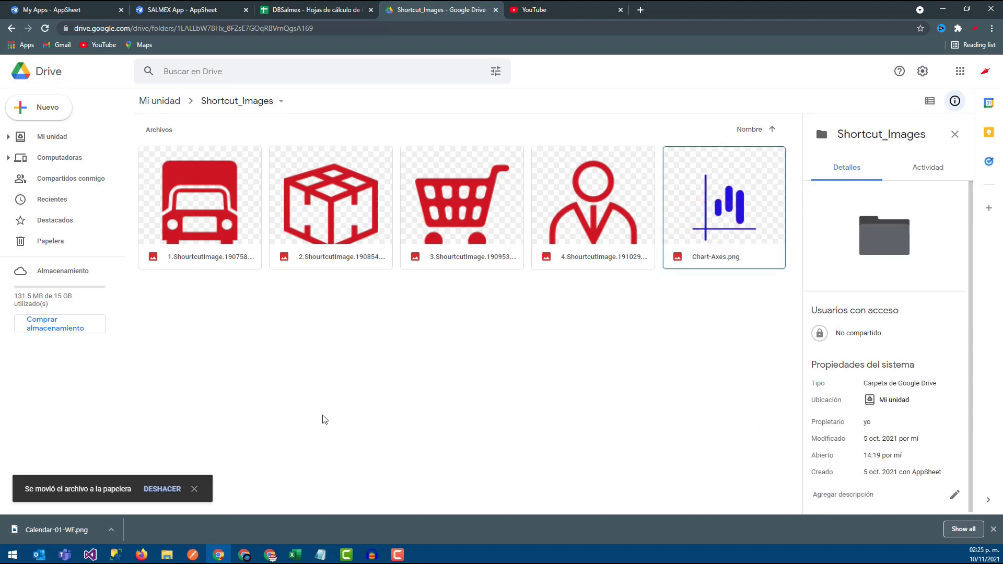
left_click(111, 531)
left_click(153, 492)
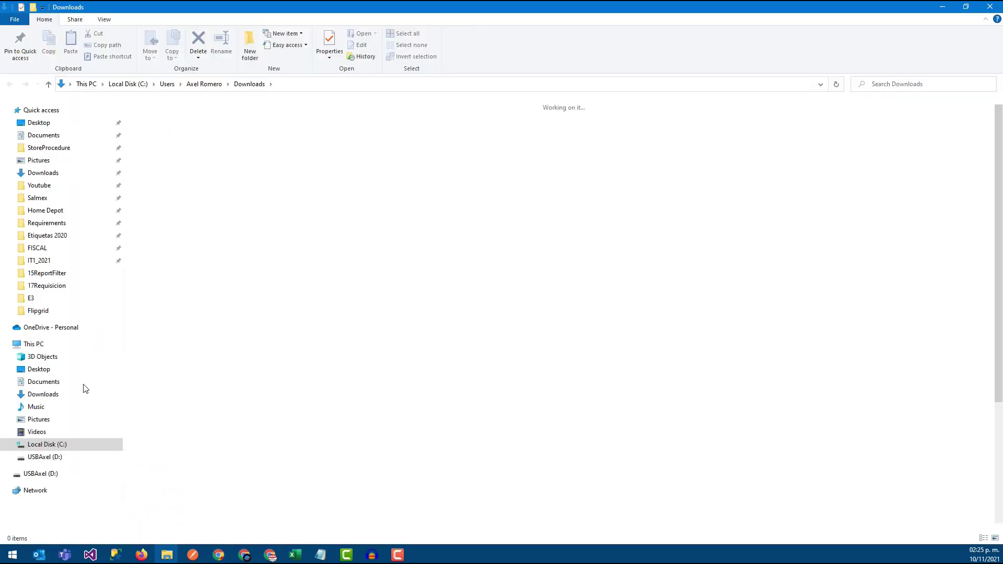
left_click(942, 7)
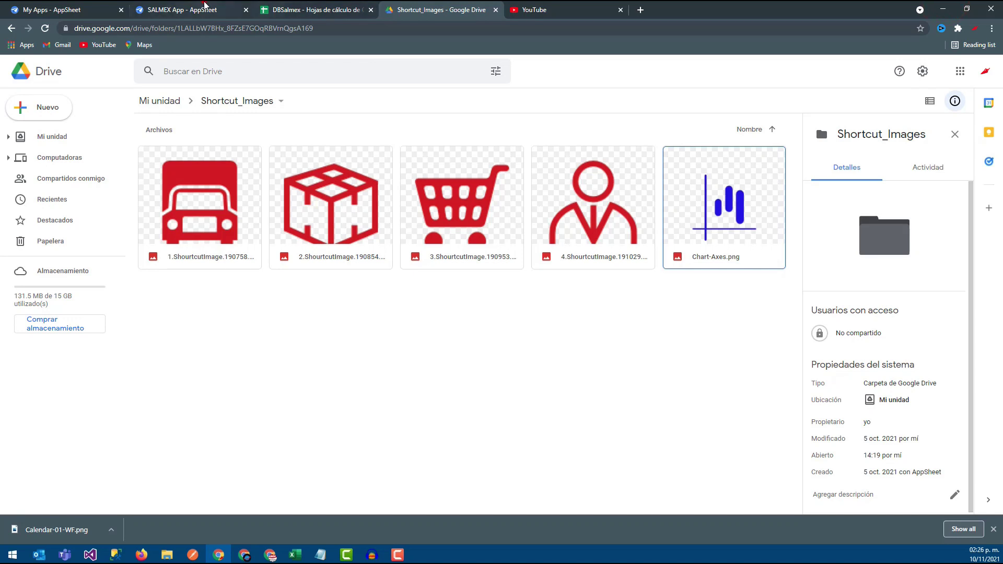
left_click(183, 10)
- Attach Calendar-01-WF from the Downloads folder as the REP-0002 report's ShortcutReportImage
left_click(884, 366)
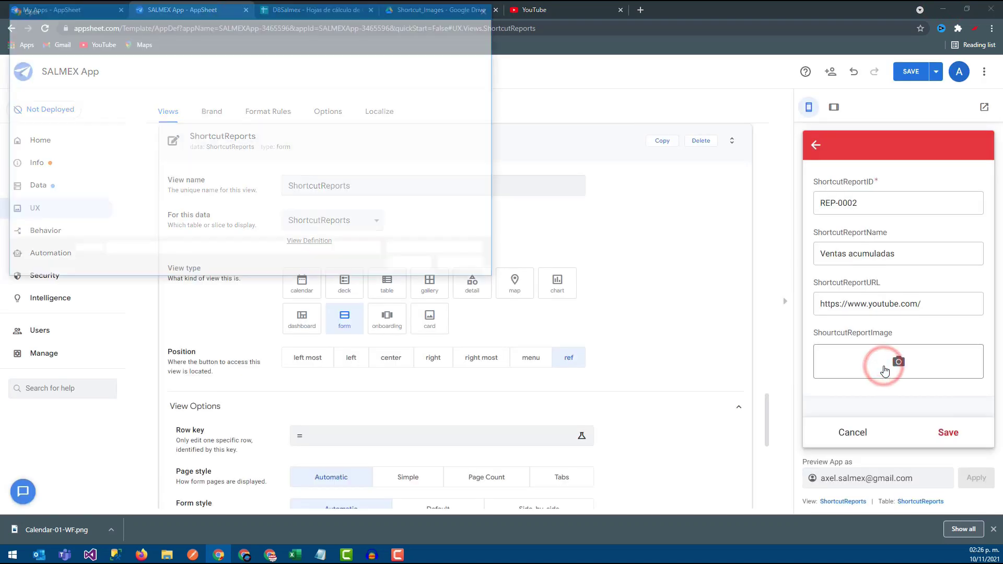
scroll(364, 147, "down", 3)
scroll(365, 147, "down", 3)
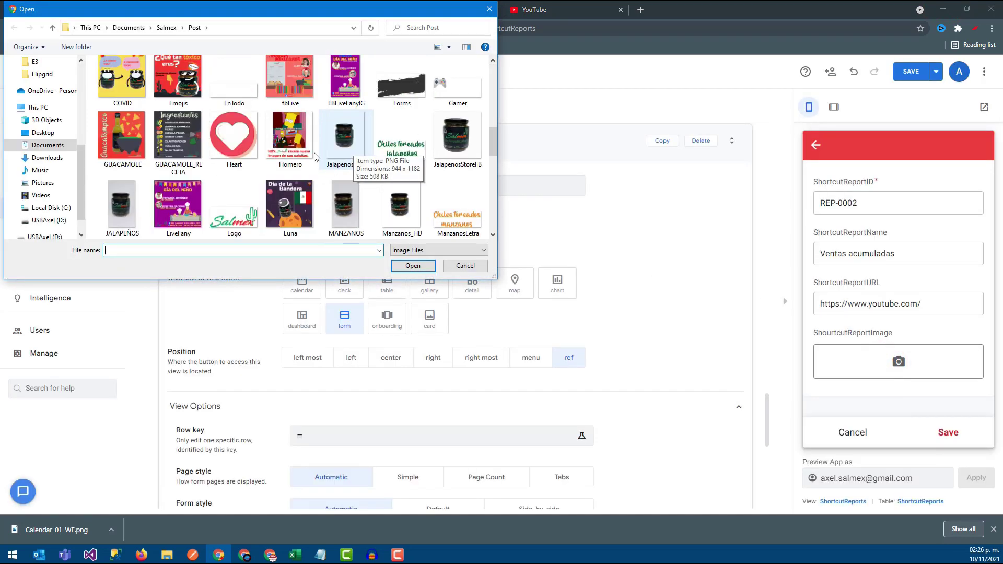
scroll(364, 146, "down", 3)
scroll(43, 136, "up", 3)
scroll(43, 122, "up", 5)
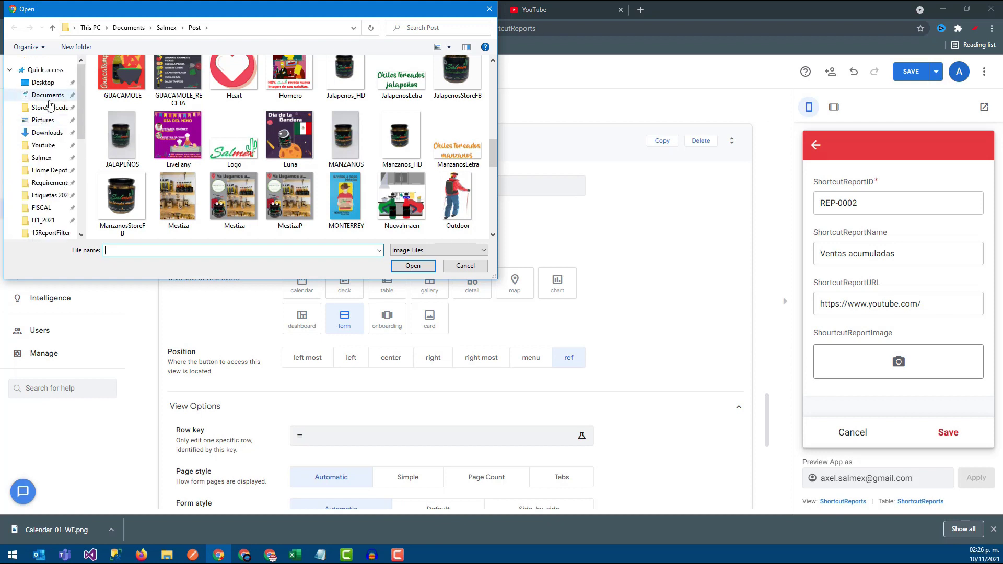
left_click(47, 96)
left_click(45, 119)
left_click(48, 107)
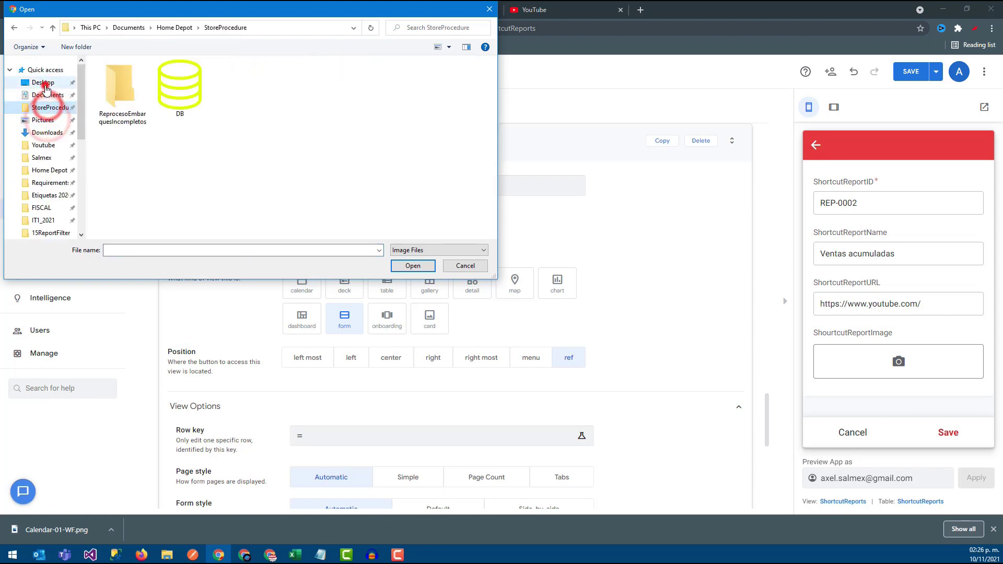
left_click(42, 82)
left_click(44, 133)
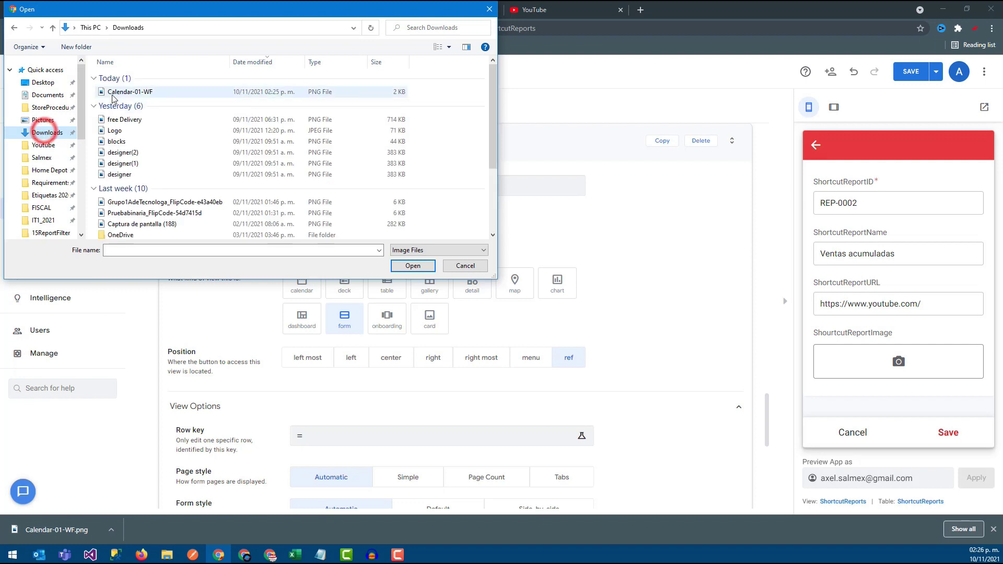
left_click(114, 92)
left_click(421, 266)
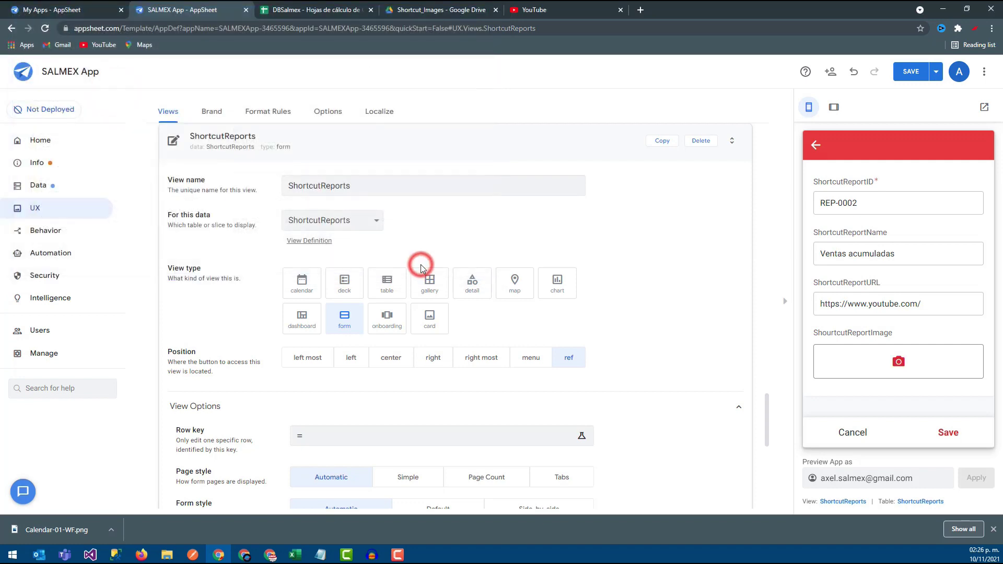
- Save the REP-0002 report, sync the app, and confirm its row in the ShortcutReports sheet
left_click(942, 435)
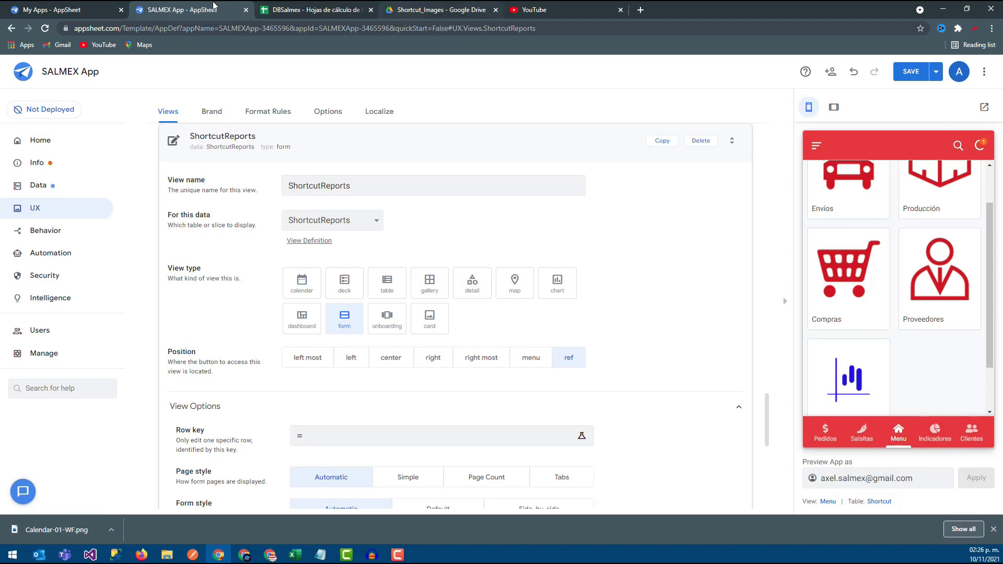
left_click(263, 8)
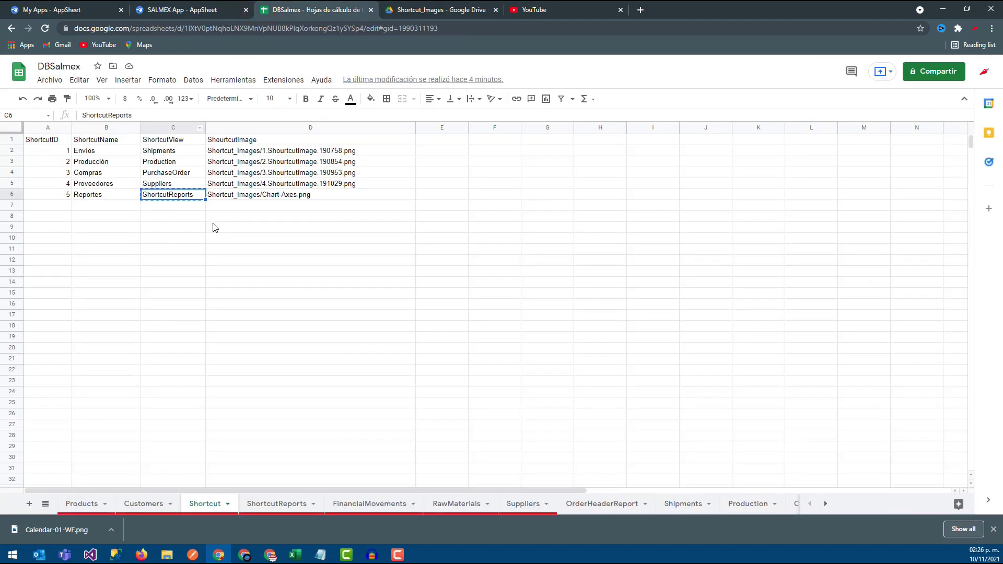
left_click(277, 504)
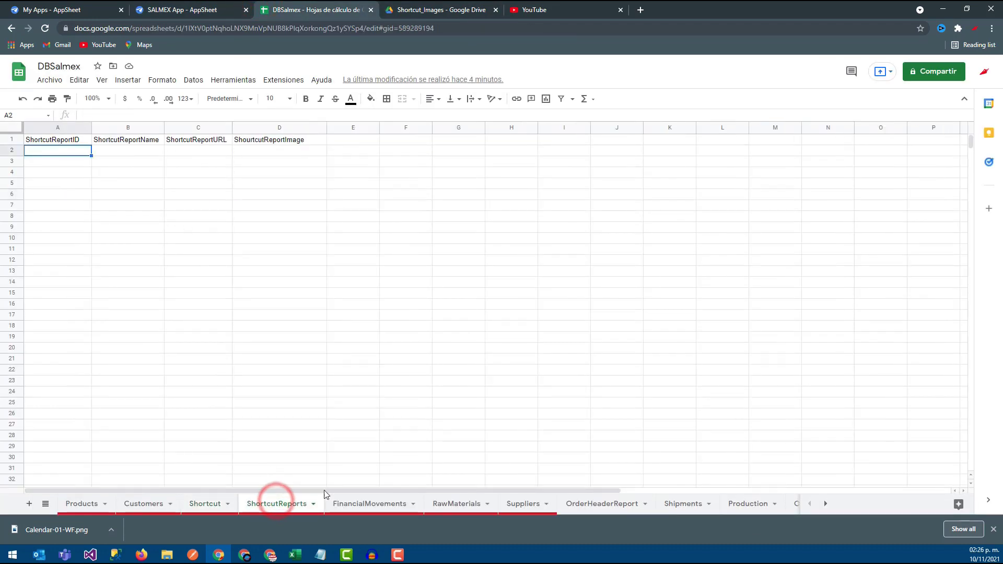
left_click(994, 530)
left_click(296, 264)
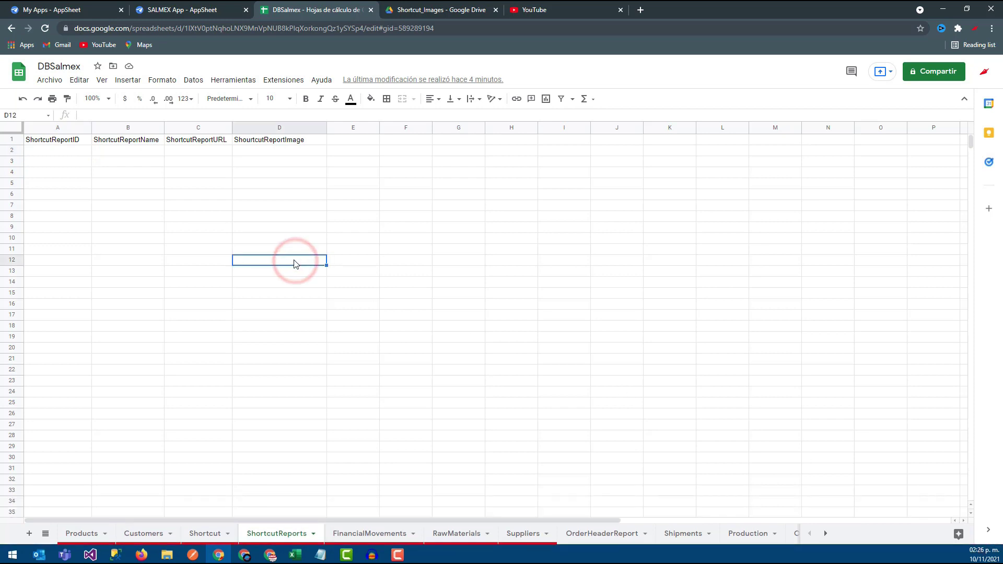
left_click(198, 10)
left_click(976, 148)
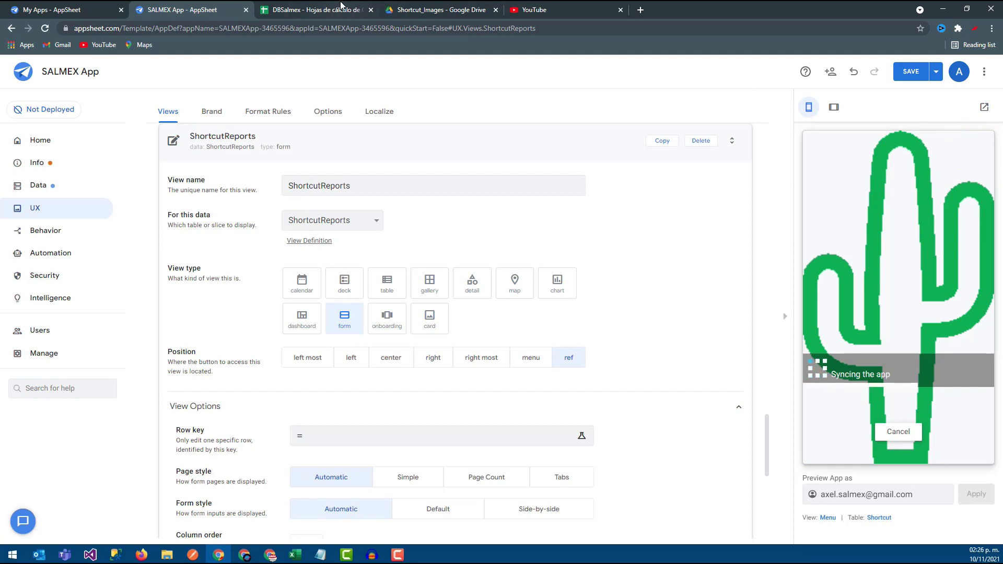
left_click(318, 10)
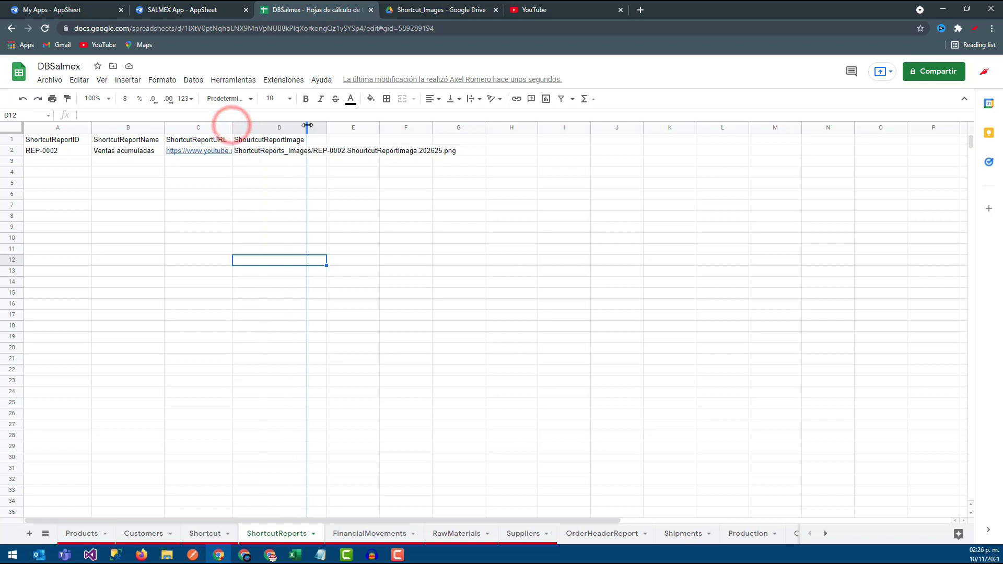
- Widen columns C and D to show the full report URL and image path
left_click_drag(232, 126, 308, 128)
left_click_drag(401, 128, 543, 128)
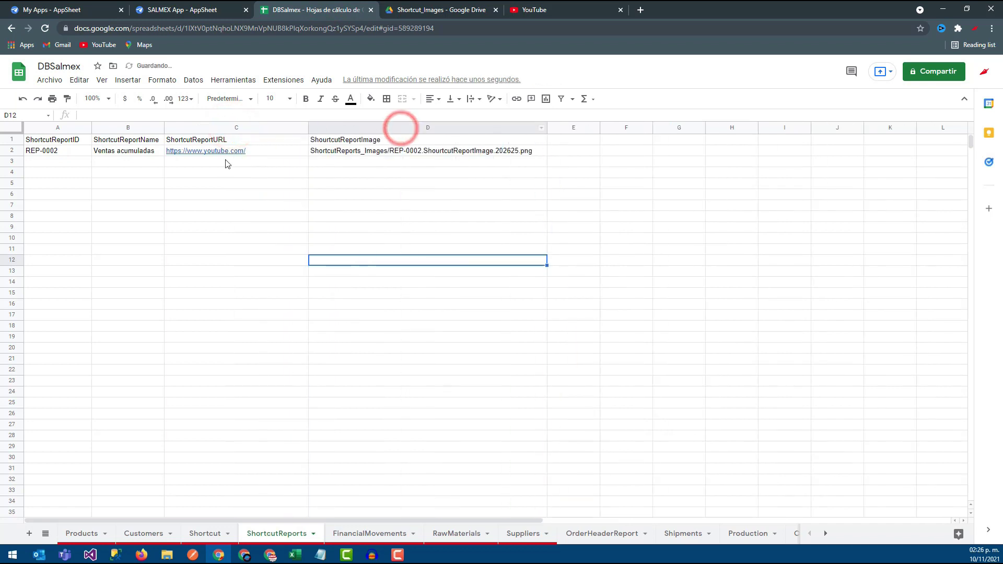
left_click(211, 7)
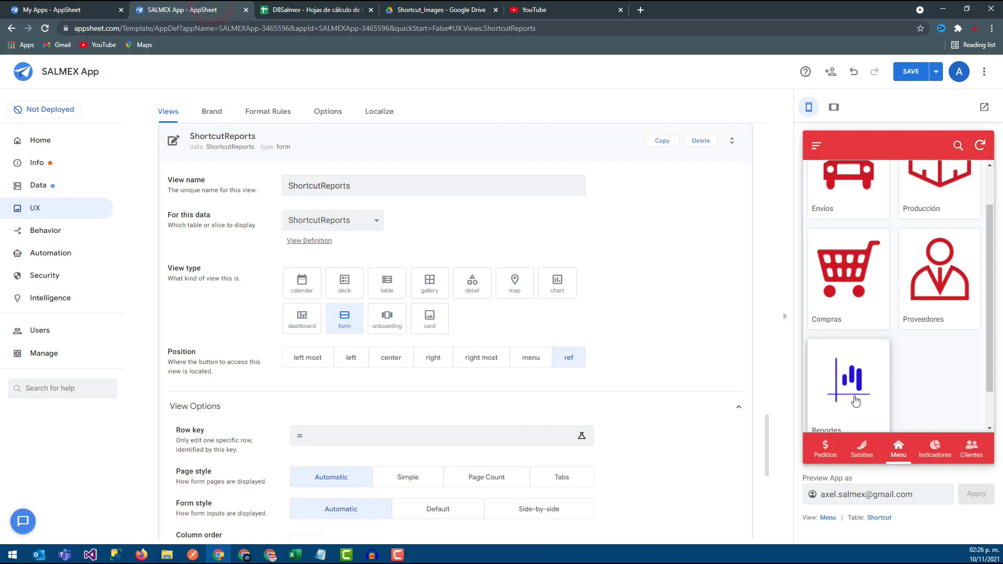
- Open the Reportes tile and set the ShortcutReports view type to deck
left_click(855, 398)
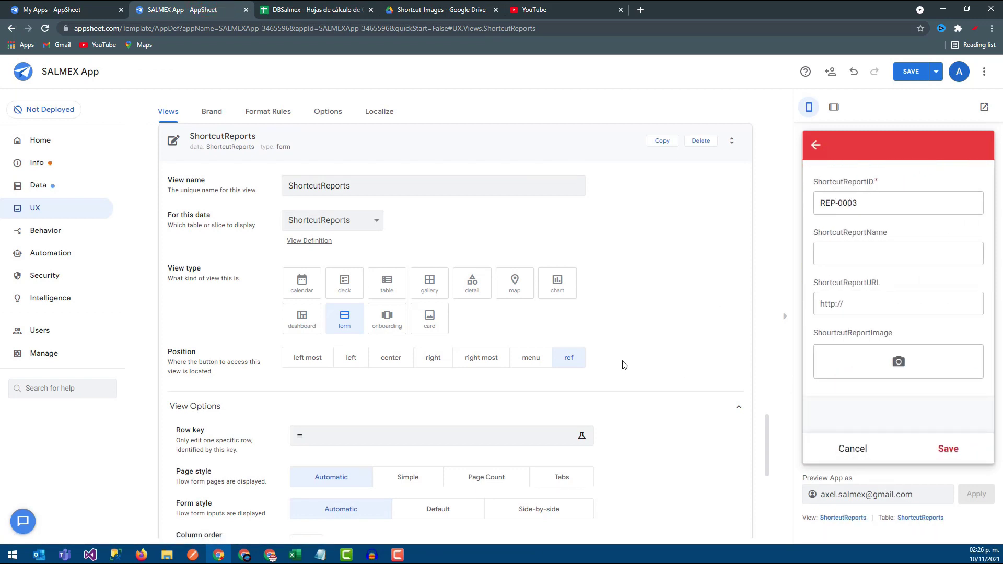
left_click(347, 289)
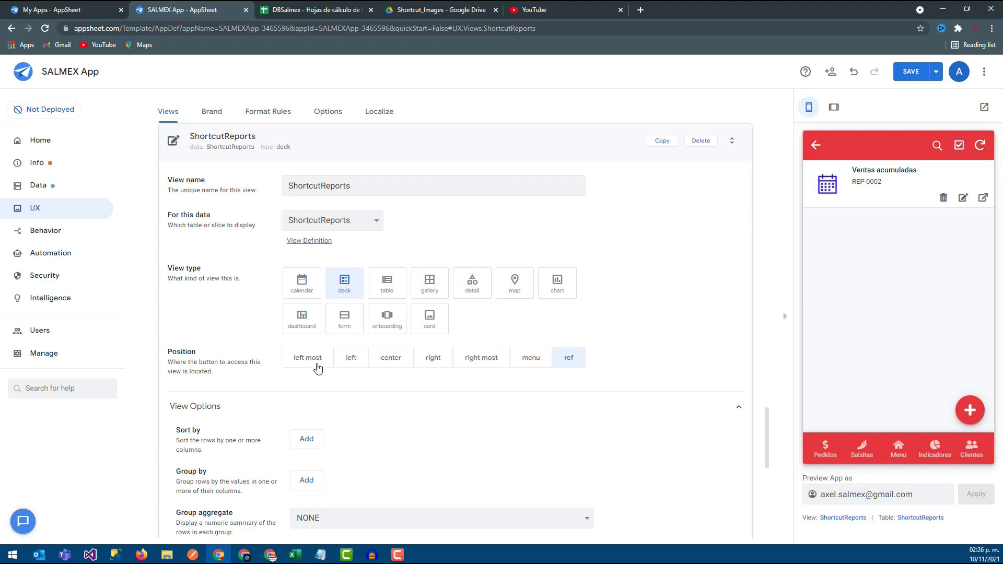
scroll(318, 370, "down", 2)
scroll(335, 394, "down", 1)
scroll(336, 398, "down", 2)
scroll(342, 407, "down", 2)
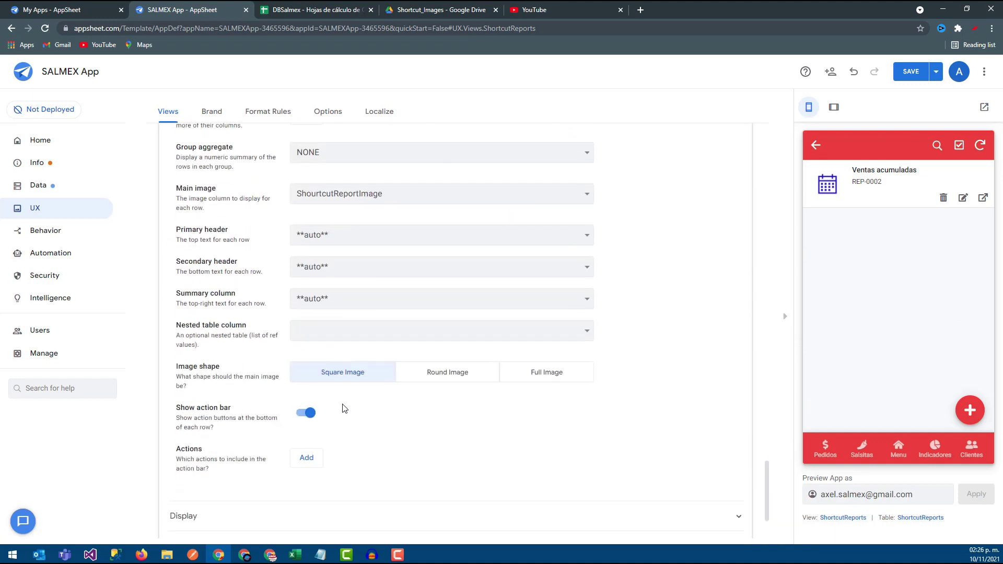
- Add an Open Url (ShortcutReportURL) row action to the view
left_click(306, 459)
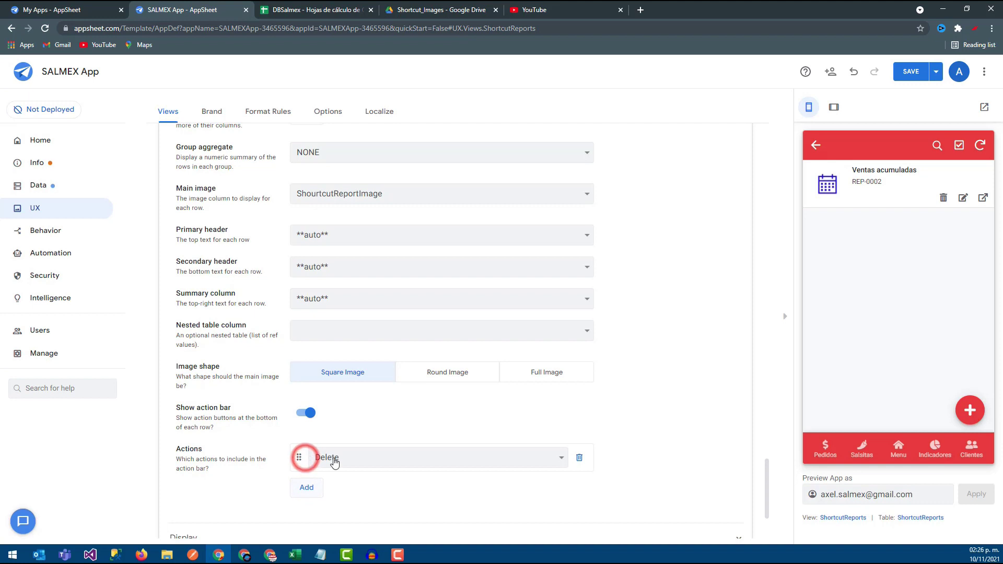
left_click(381, 458)
left_click(361, 496)
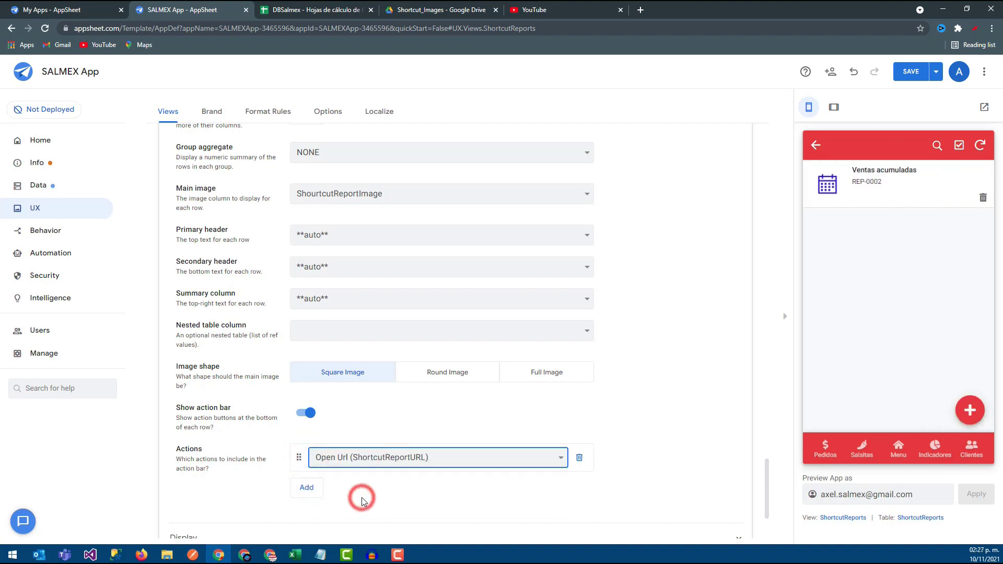
left_click(593, 440)
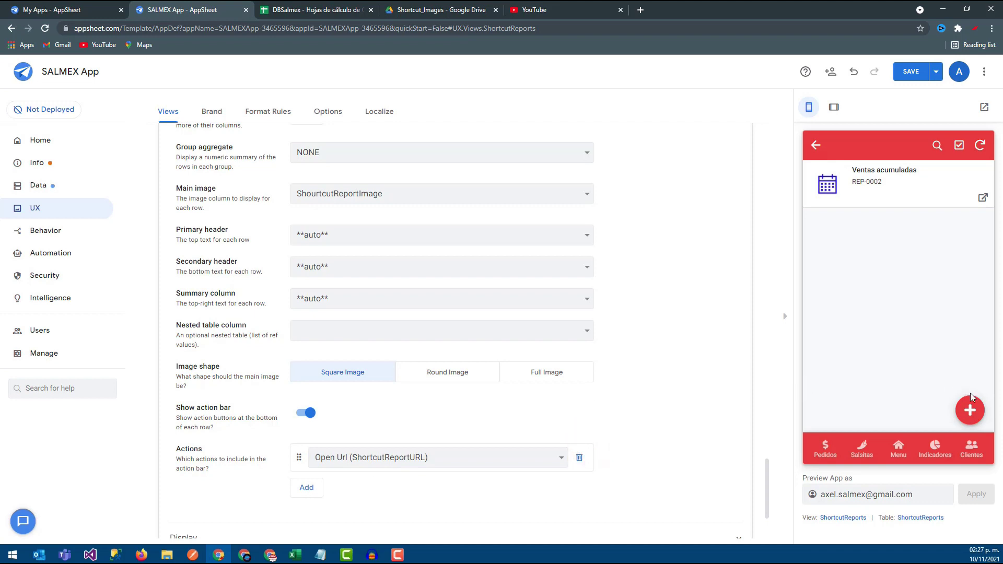
- Test the Ventas acumuladas report in the preview, then reopen the Reportes list
left_click(852, 208)
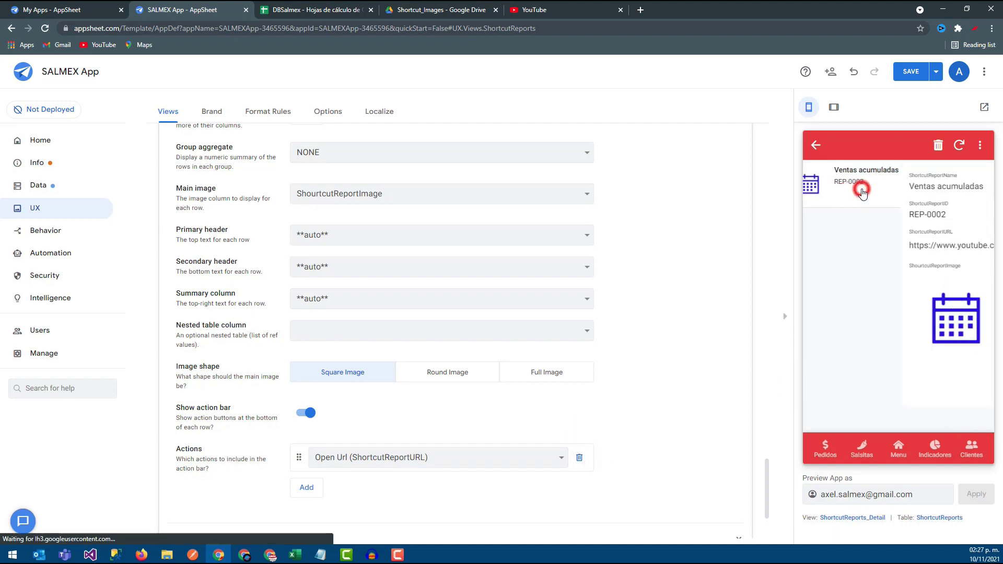
left_click(816, 147)
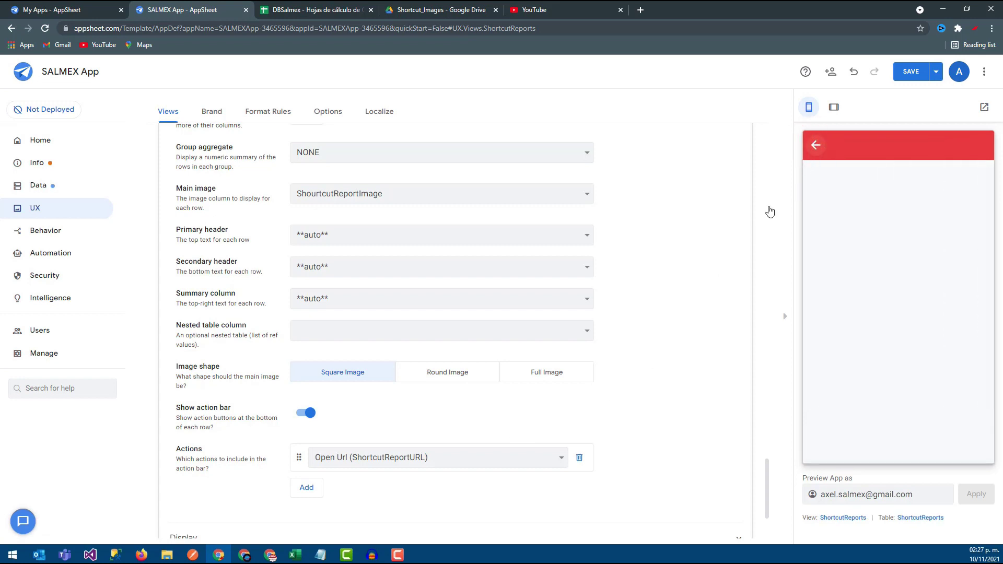
left_click(813, 149)
left_click(821, 356)
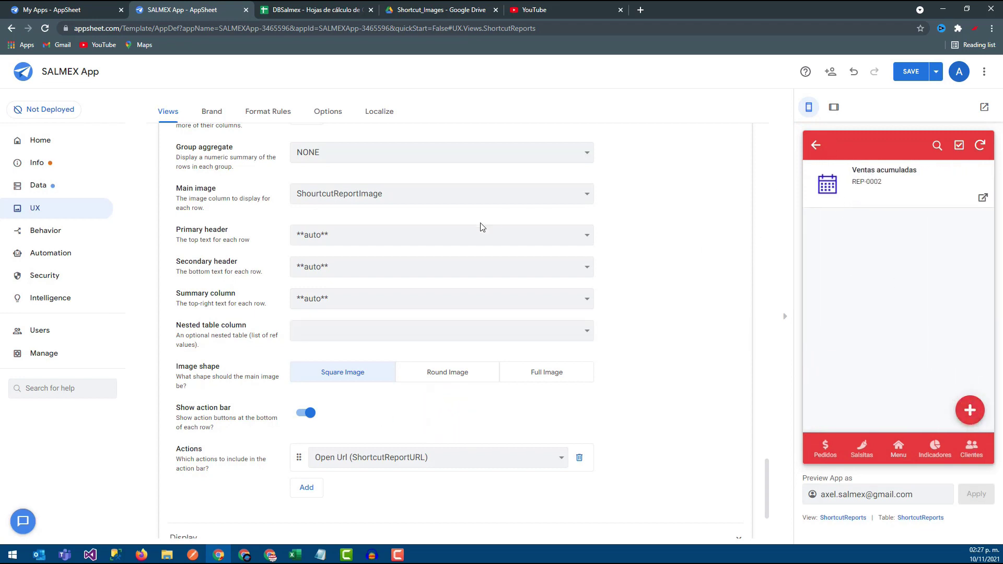
- Try report name as header, image as secondary header, and several summary columns
scroll(402, 226, "up", 1)
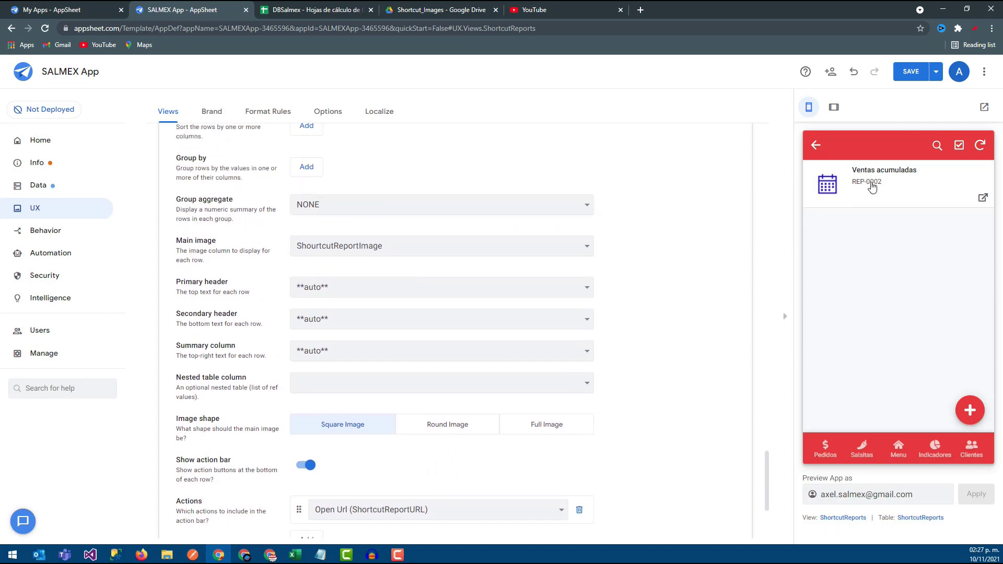
left_click(361, 284)
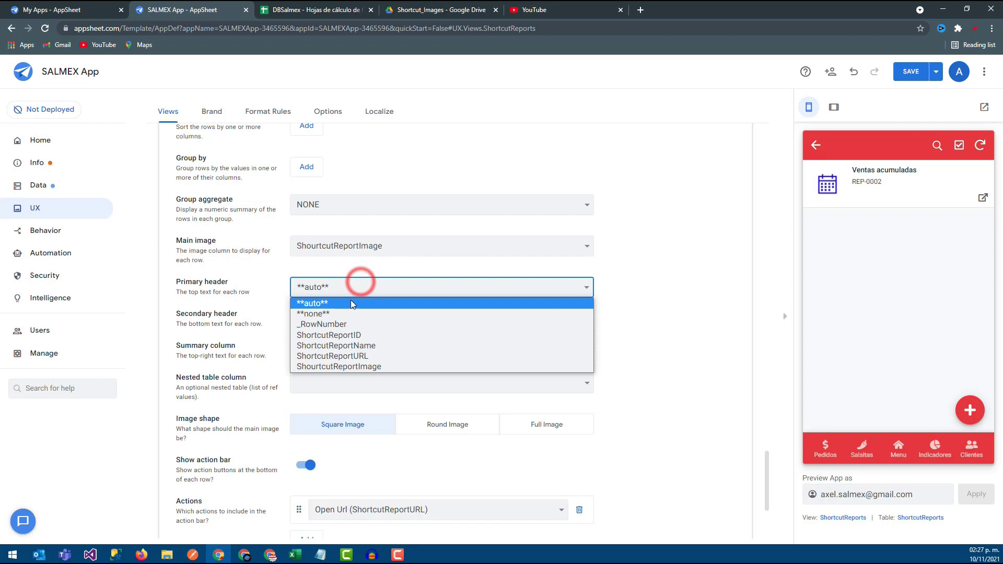
left_click(338, 344)
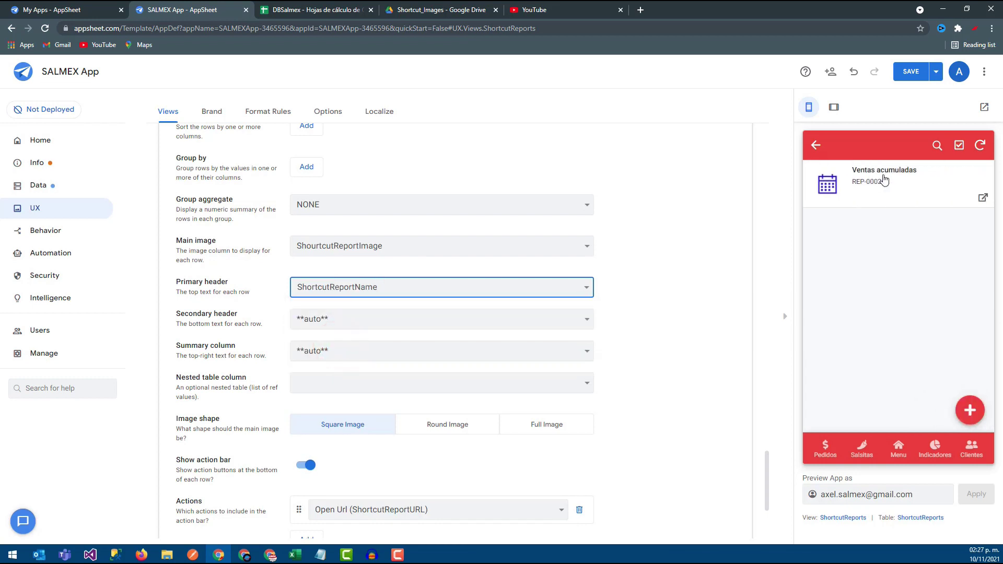
left_click(391, 319)
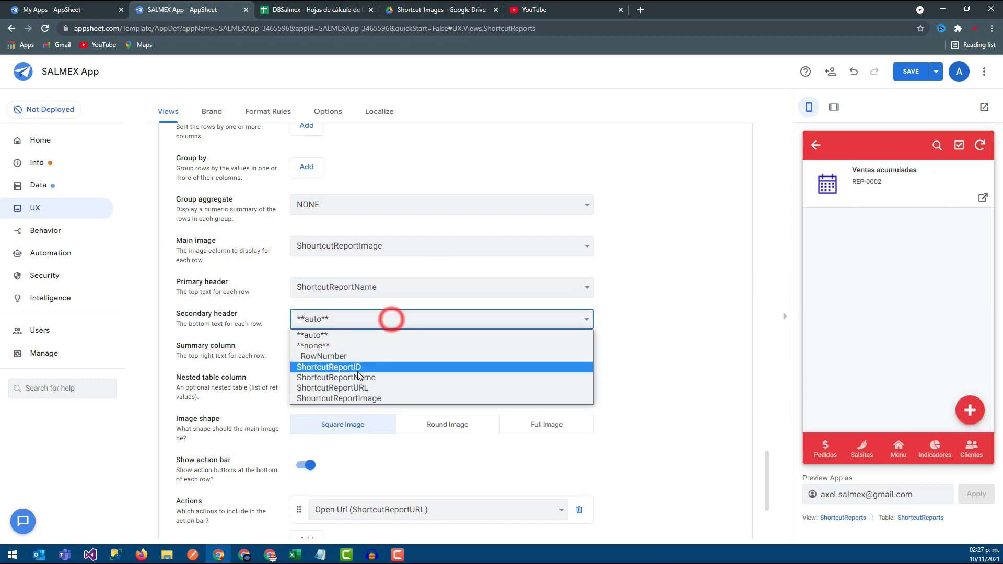
left_click(350, 399)
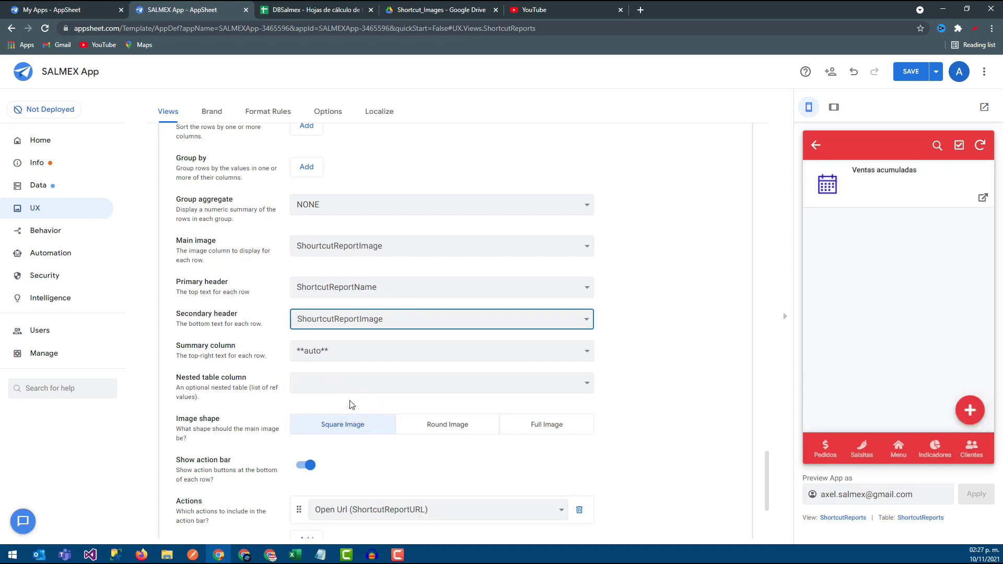
left_click(351, 351)
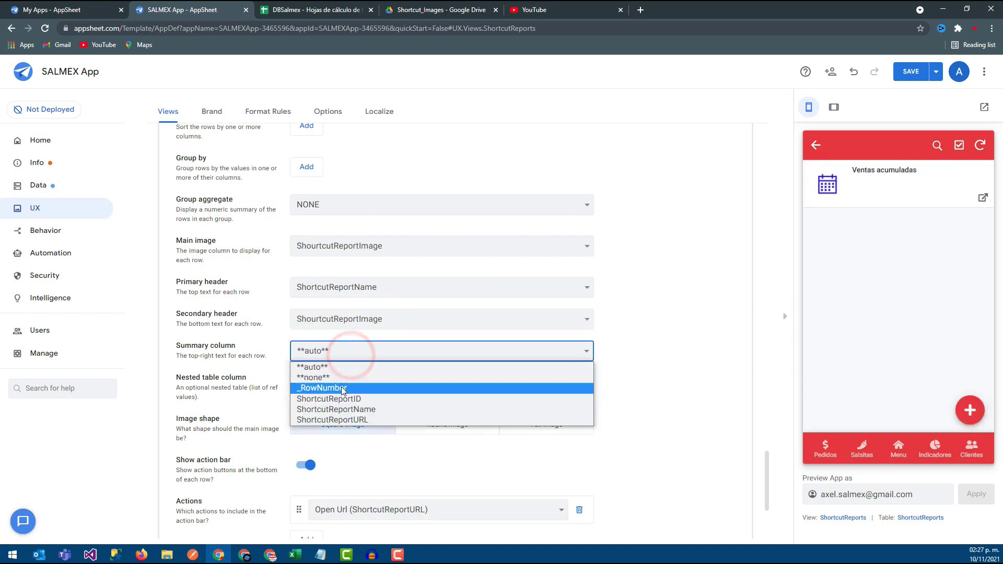
left_click(341, 410)
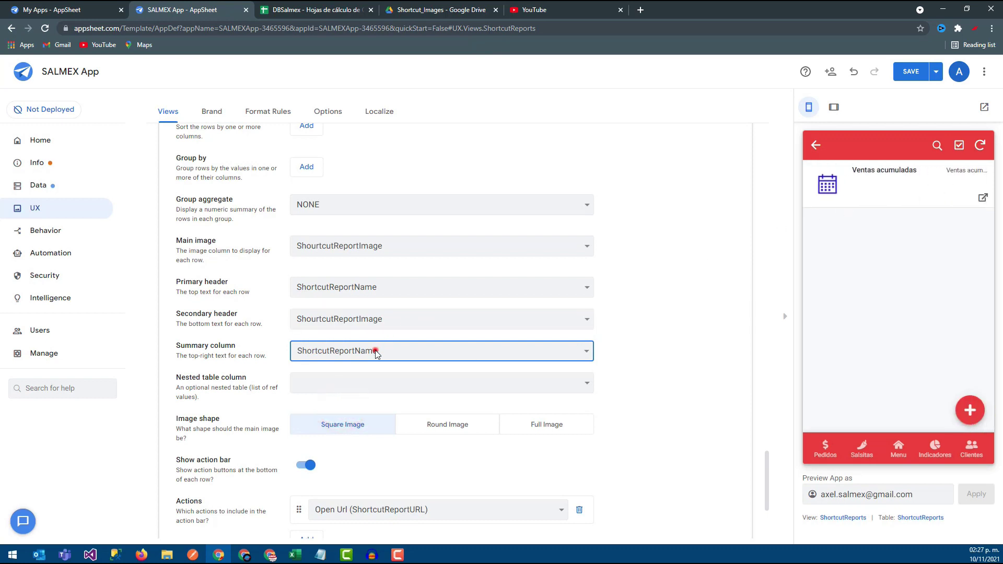
left_click(375, 350)
left_click(357, 400)
left_click(406, 353)
left_click(377, 418)
- Set header ShortcutReportURL, secondary ShortcutReportName, summary ShortcutReportID, and save the app
left_click(382, 286)
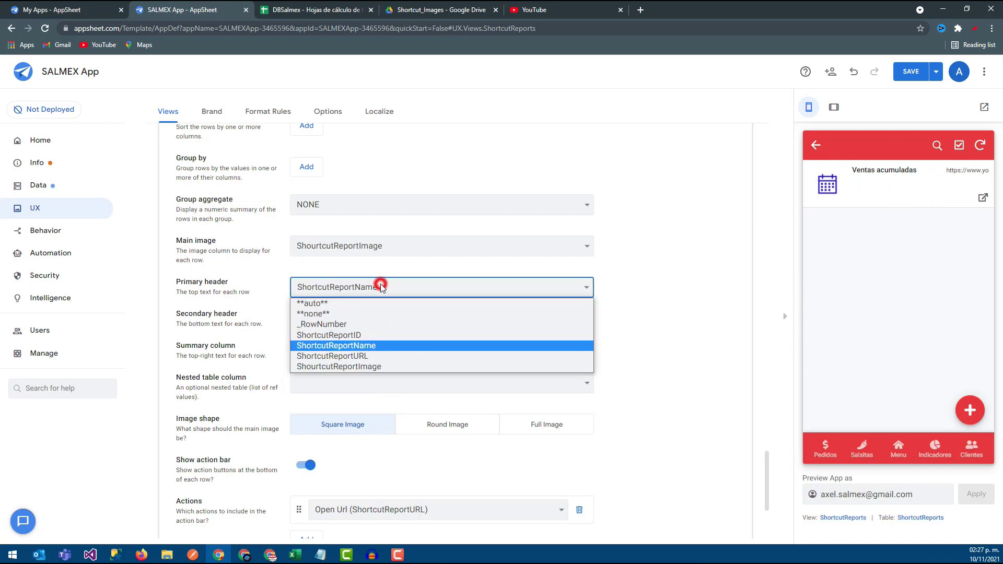
left_click(373, 352)
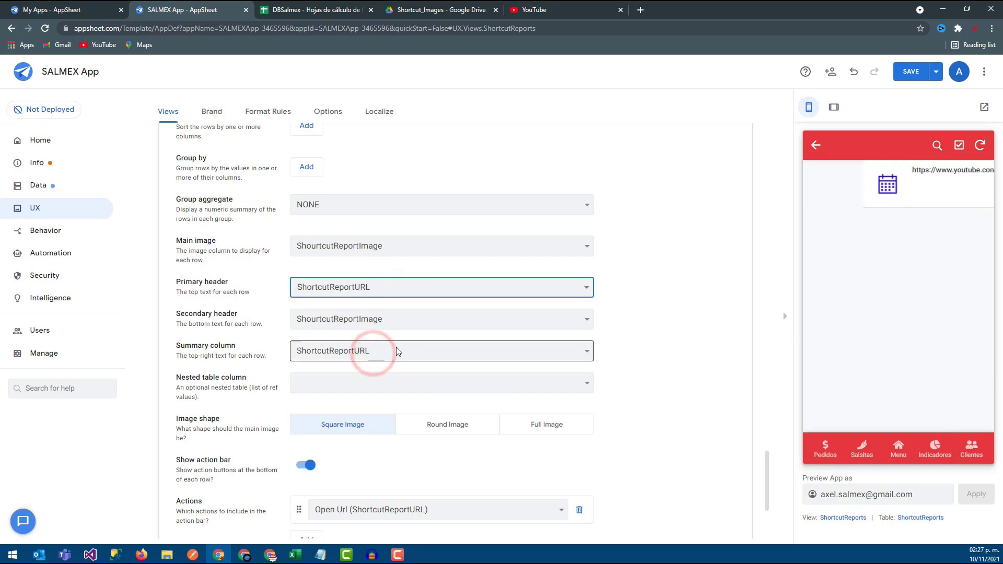
left_click(369, 351)
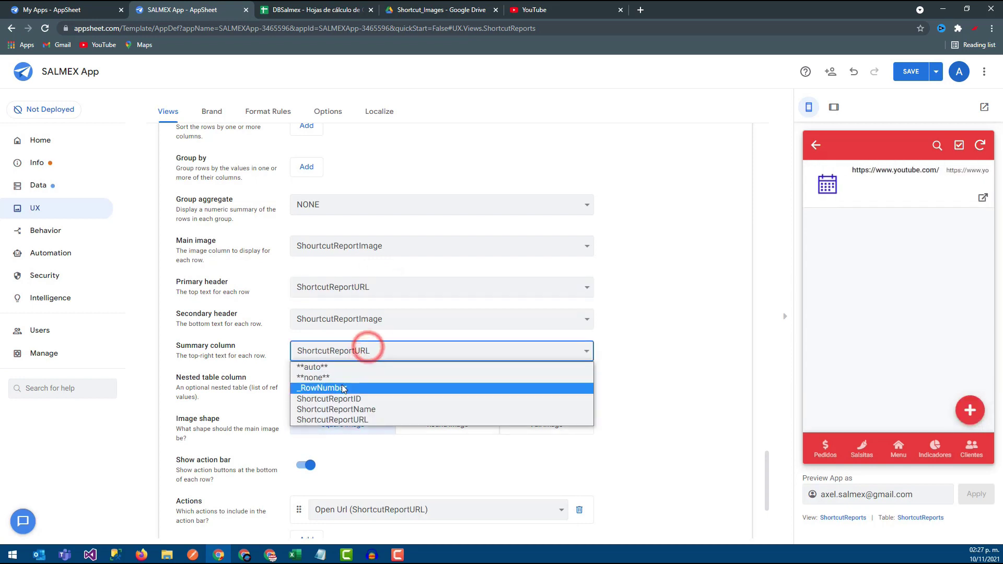
left_click(344, 409)
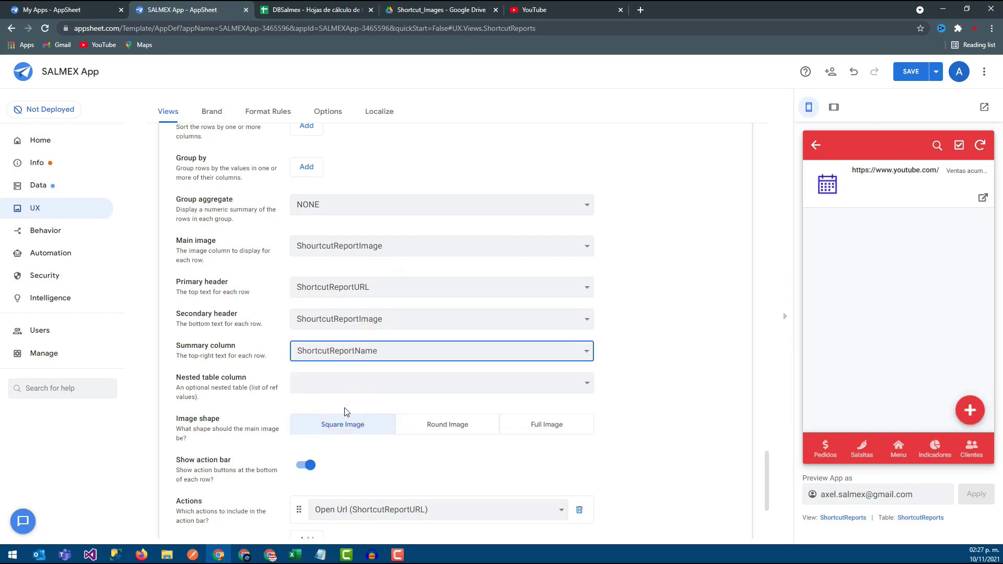
left_click(347, 323)
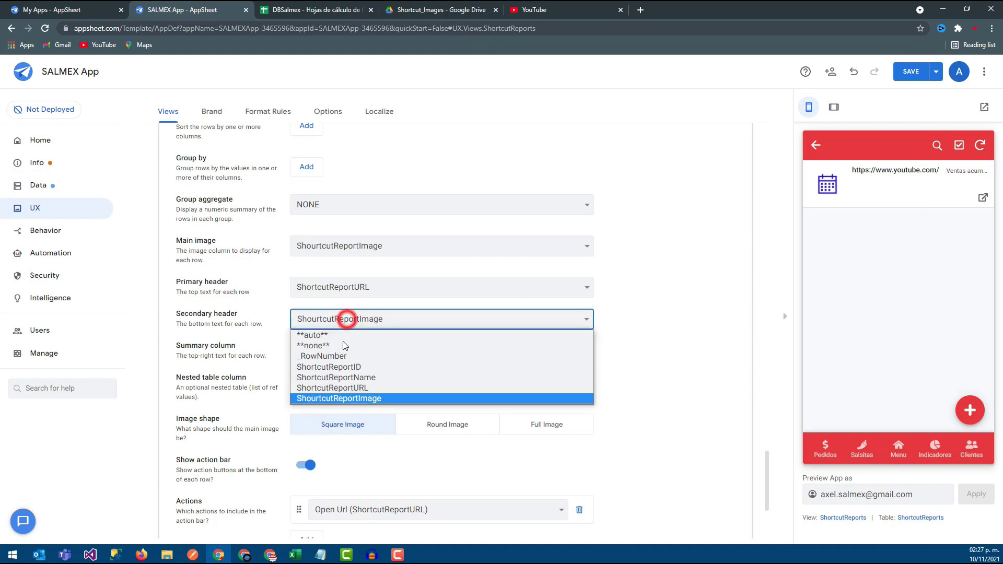
left_click(340, 379)
left_click(355, 355)
left_click(353, 398)
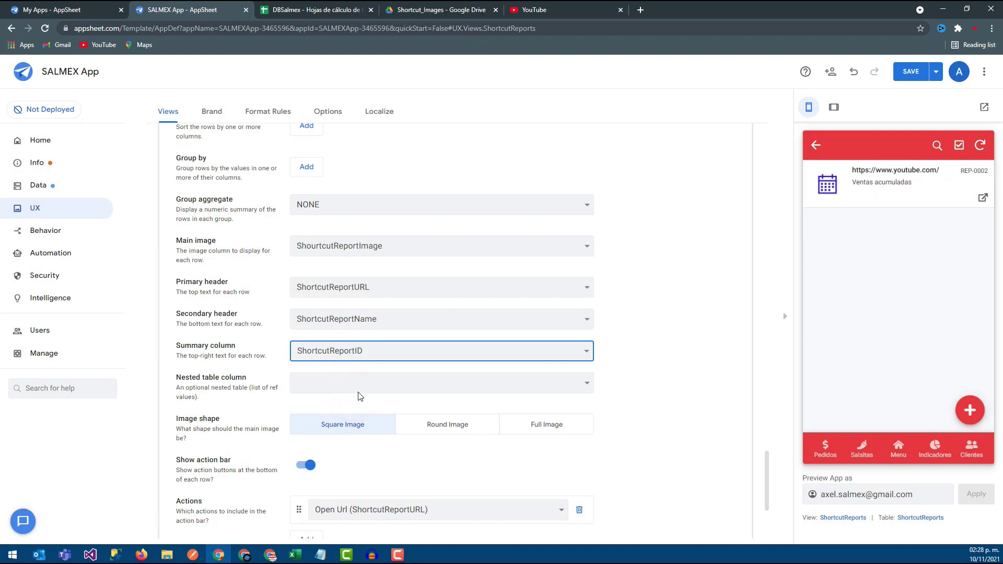
left_click(897, 81)
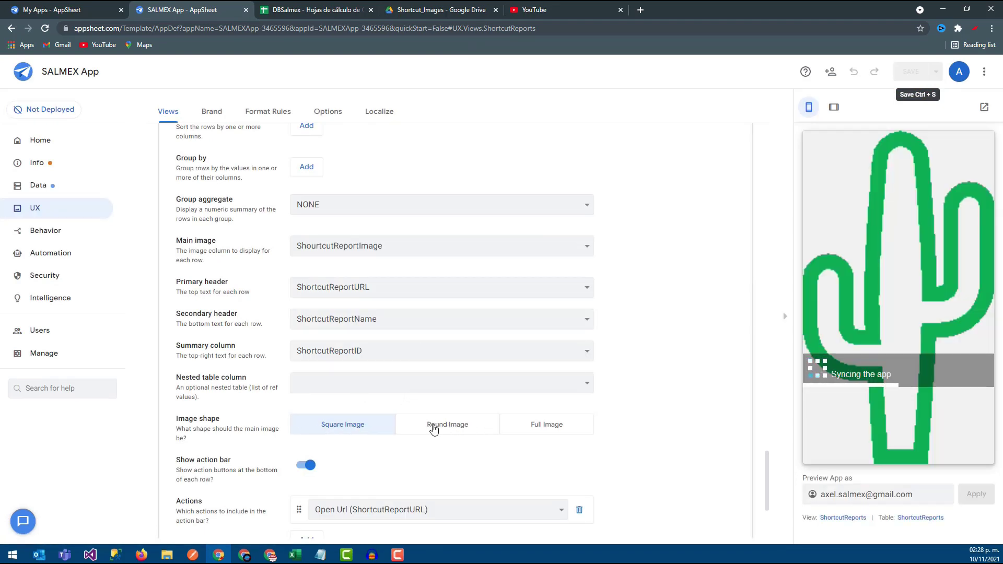
- Add a new report record and start naming it 'Reporte por cliente'
scroll(397, 430, "down", 1)
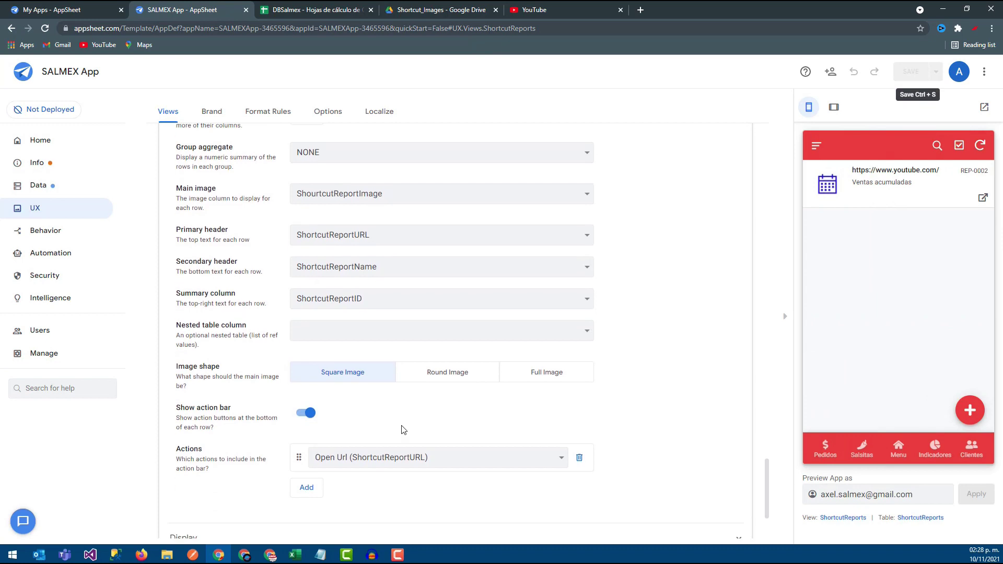
left_click(969, 409)
left_click(840, 251)
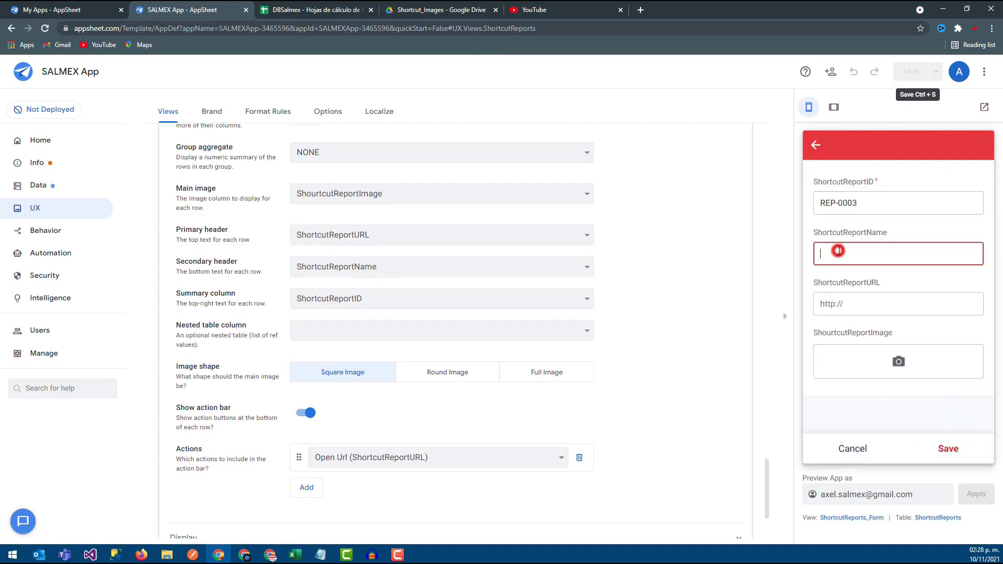
type("Reporte por cliente")
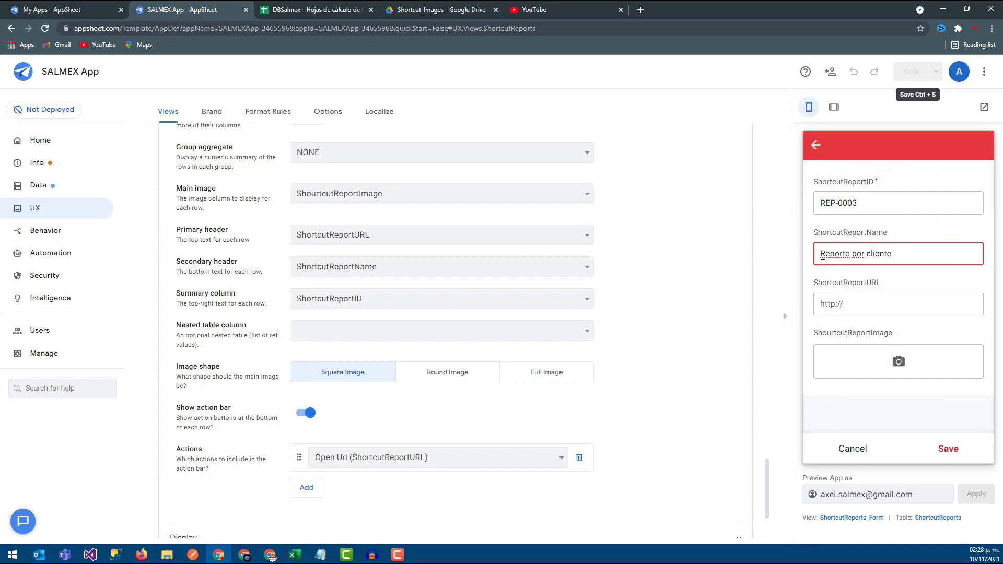
- Load google.com in a new tab, select its address, and switch to the DBSalmex spreadsheet
left_click(639, 10)
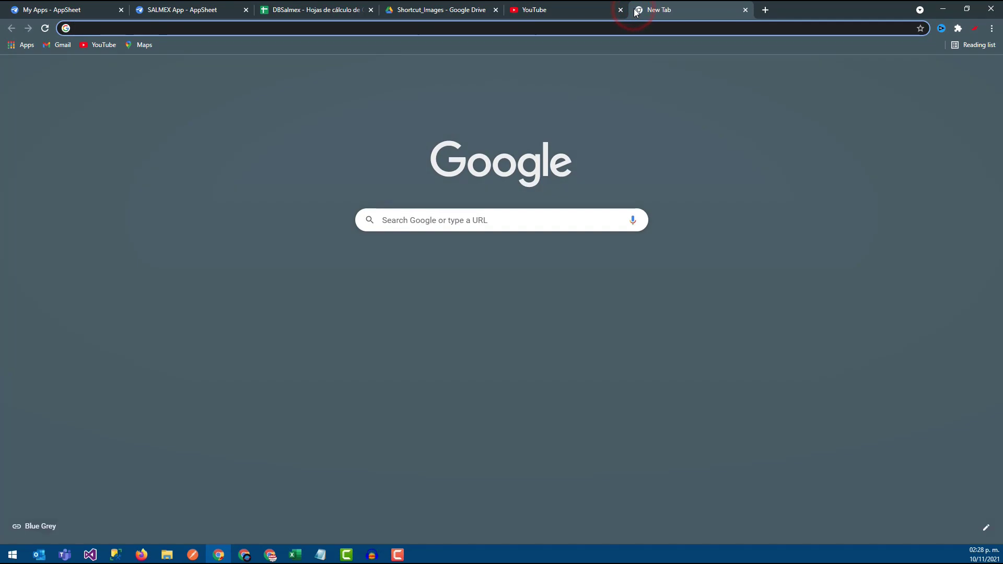
type("go")
key("Return")
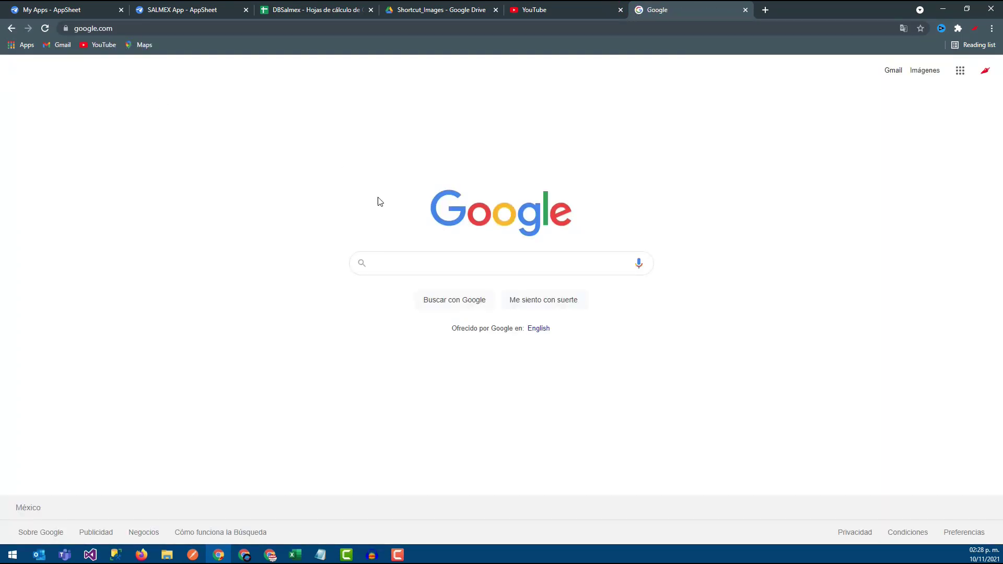
left_click(176, 29)
left_click(578, 7)
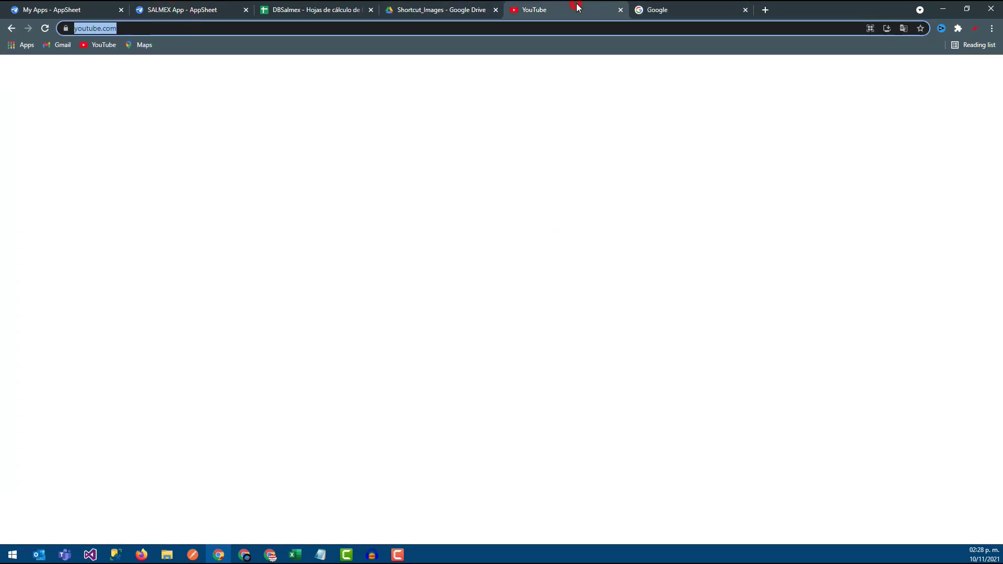
left_click(448, 10)
left_click(292, 9)
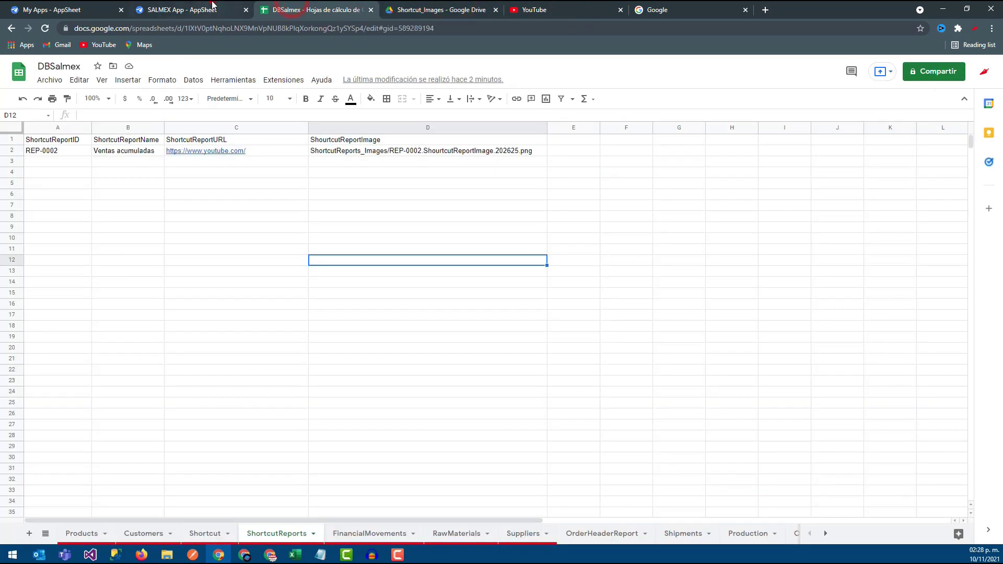
left_click(211, 6)
left_click(885, 301)
type("https://www.google.com/")
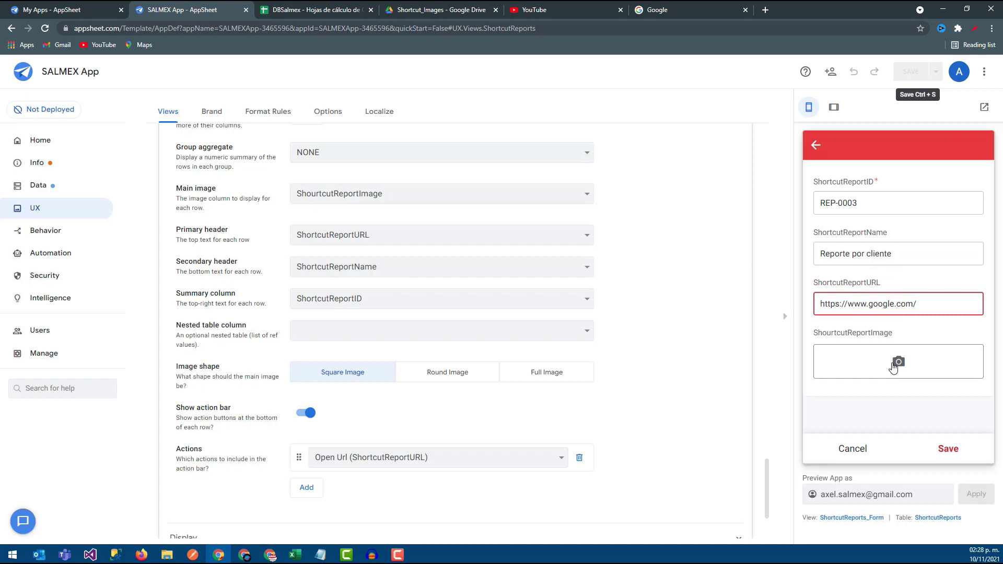
- Search for 'metro' and launch Syncfusion Metro Studio
left_click(1, 560)
type("metro")
key("Return")
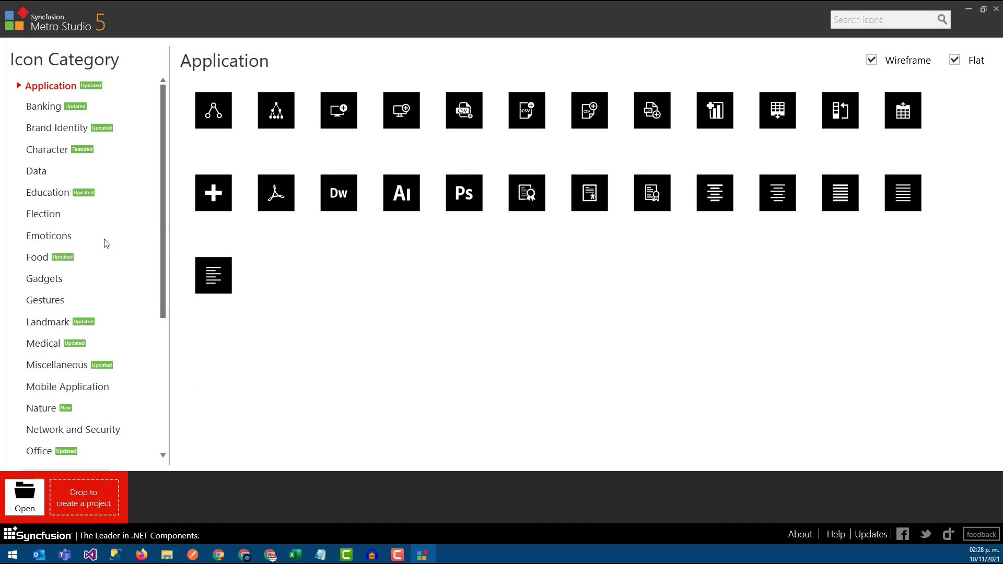
- Browse to the Network and Security icons and open Database-WF for editing
left_click(50, 365)
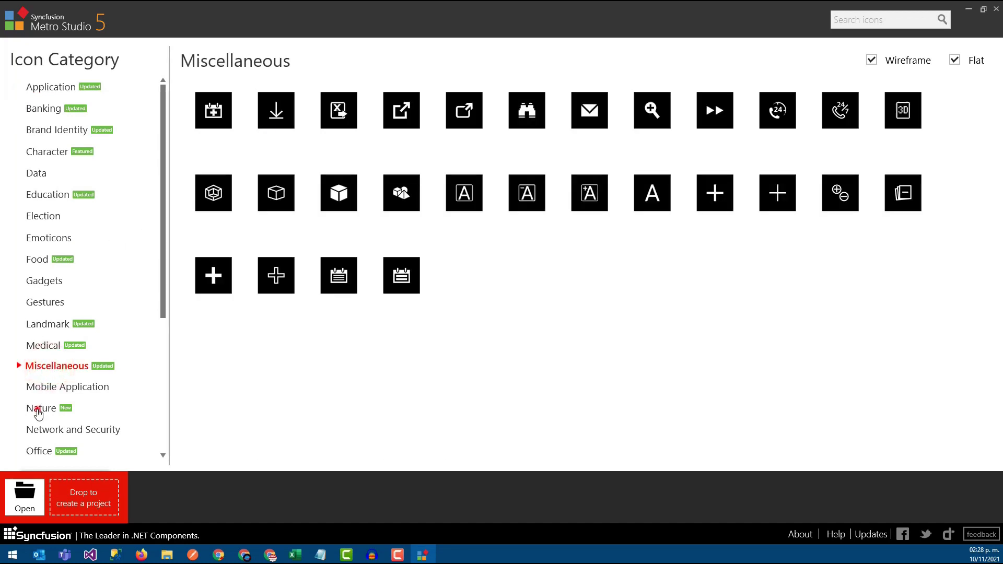
left_click(38, 411)
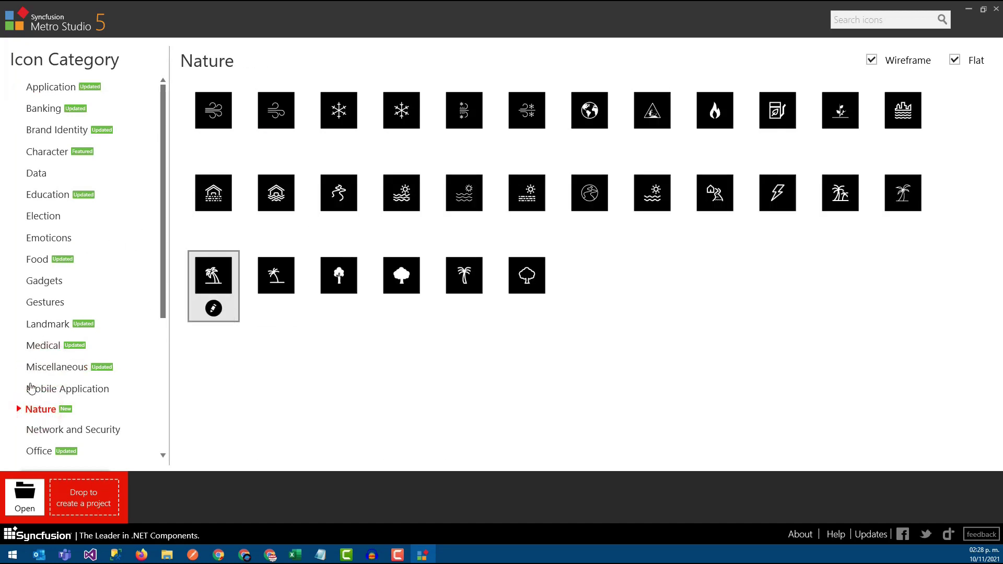
left_click(47, 431)
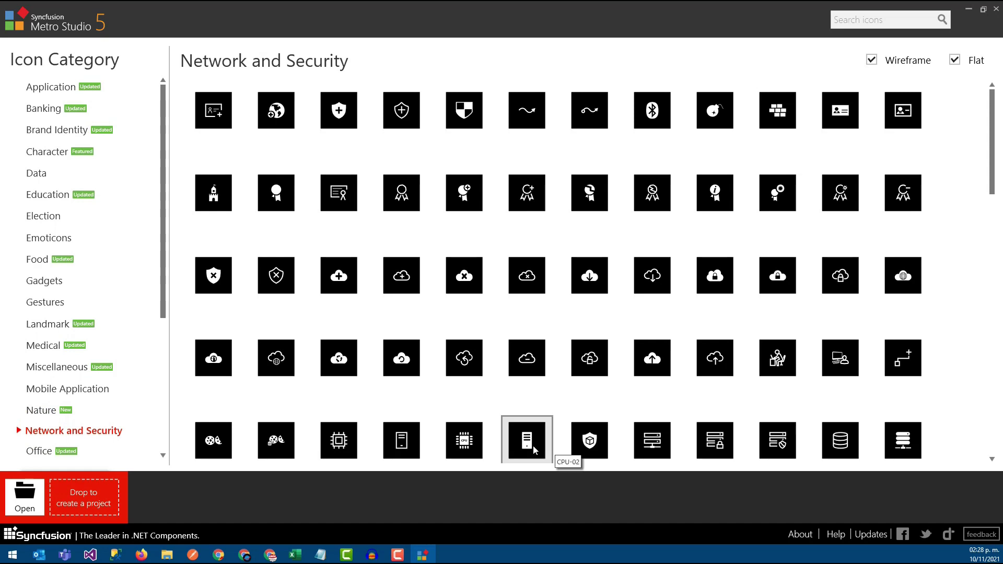
scroll(512, 435, "down", 2)
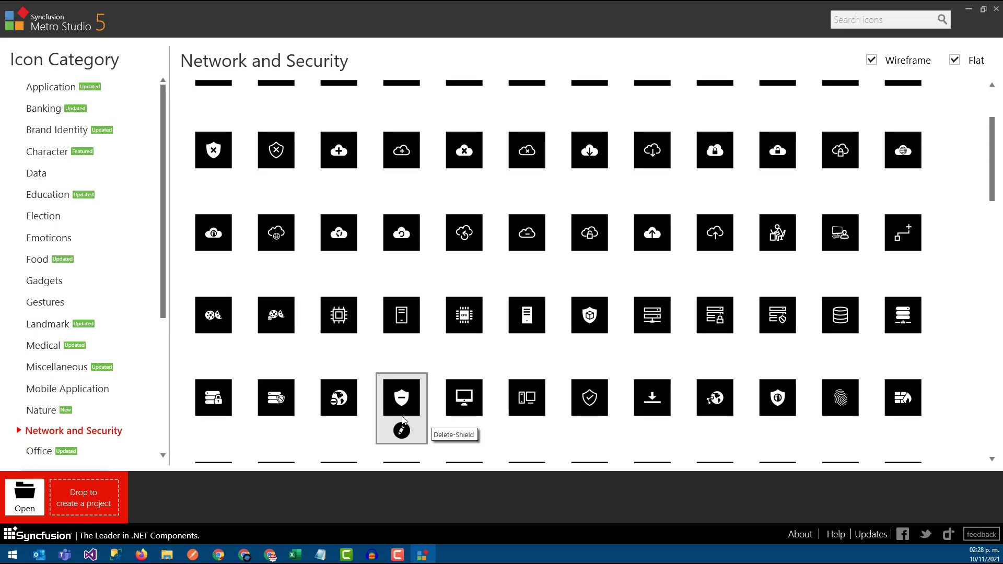
left_click(840, 347)
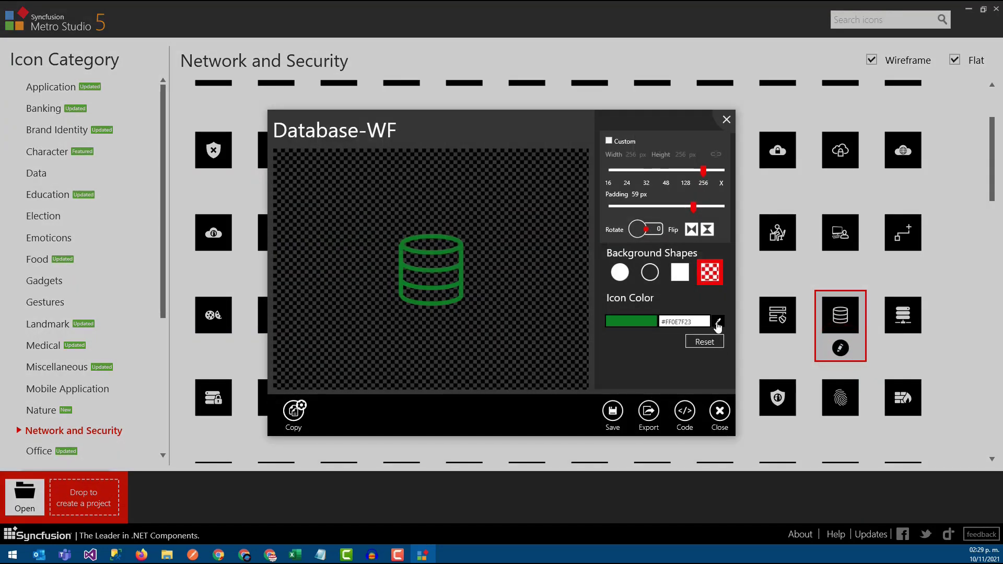
- Change the Database-WF icon colour to blue #FF006DD0
left_click(634, 322)
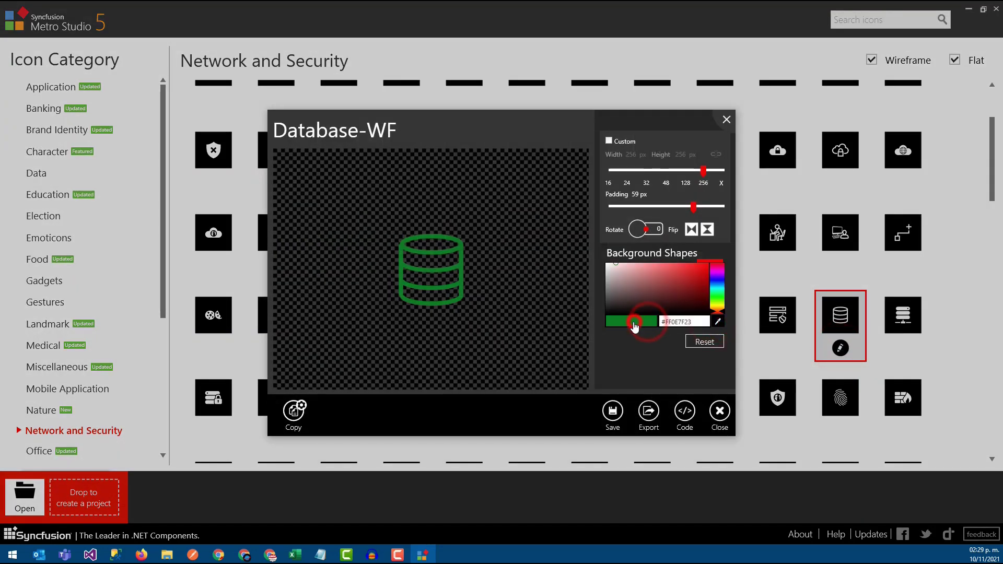
mouse_move(707, 281)
left_mouse_down()
mouse_move(704, 263)
mouse_move(684, 286)
mouse_move(723, 289)
mouse_move(706, 272)
left_mouse_up()
left_click(695, 269)
left_click(716, 281)
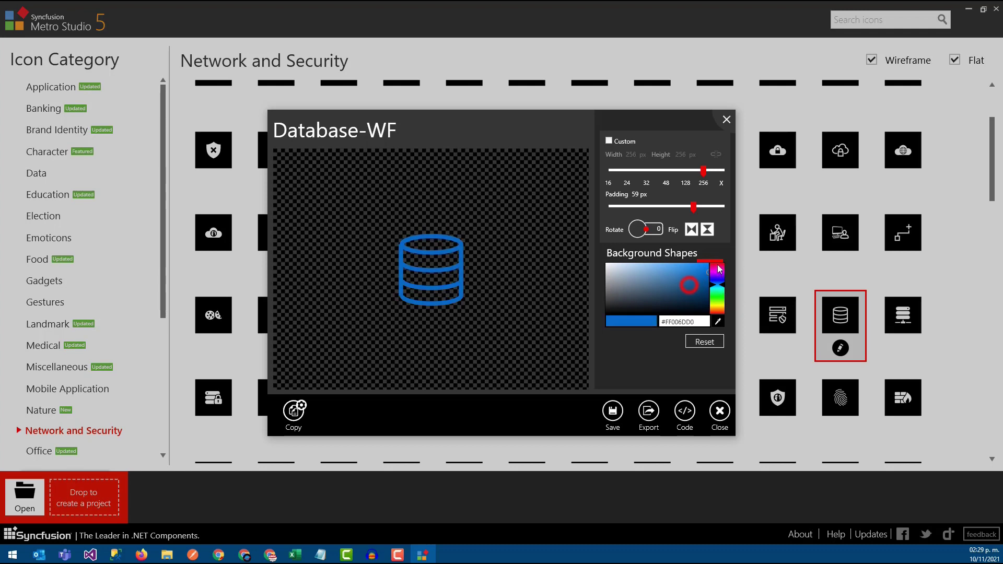
left_click(656, 411)
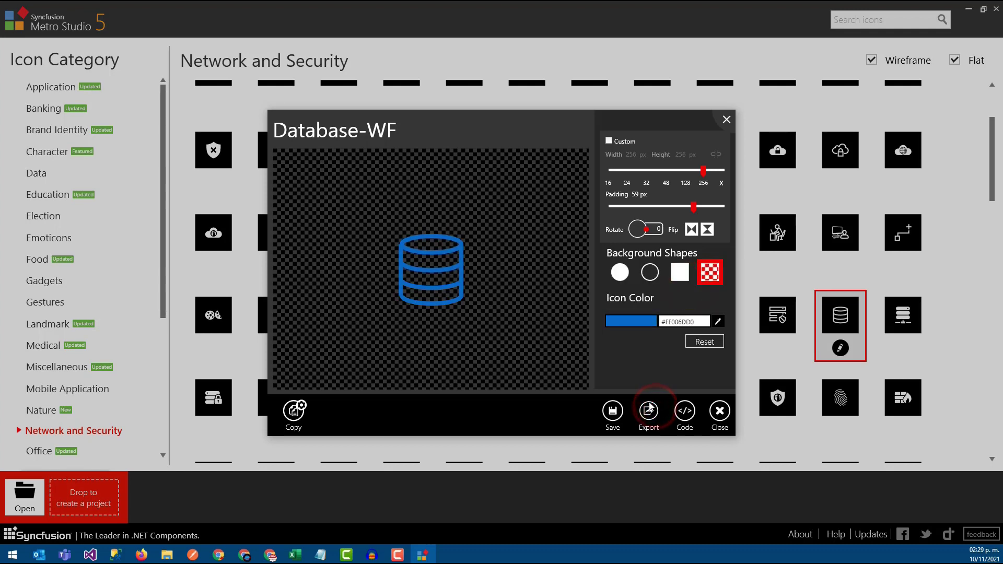
- Export the icon as PNG Database-WF to the Desktop and close the editor
left_click(648, 412)
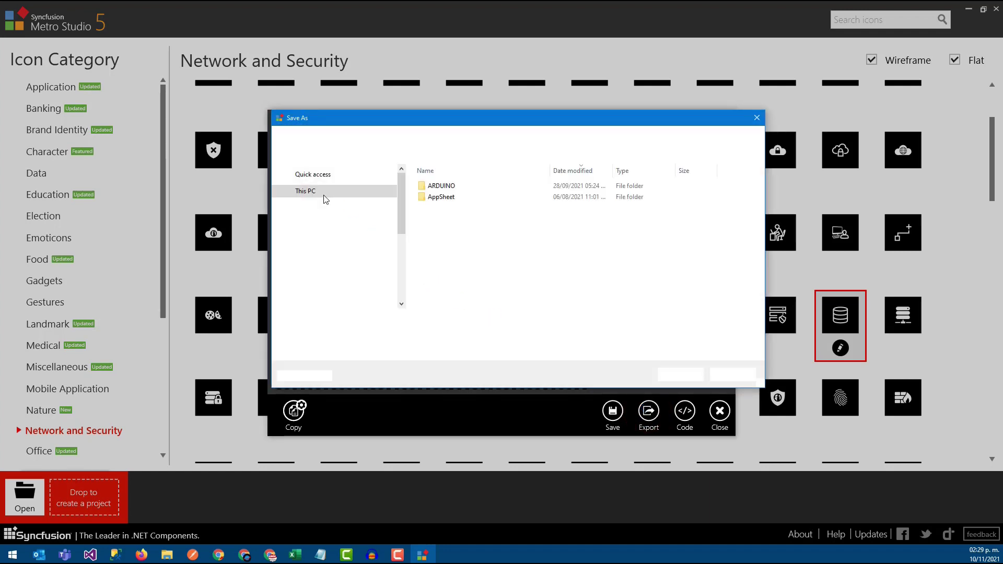
scroll(334, 225, "up", 5)
scroll(314, 198, "up", 5)
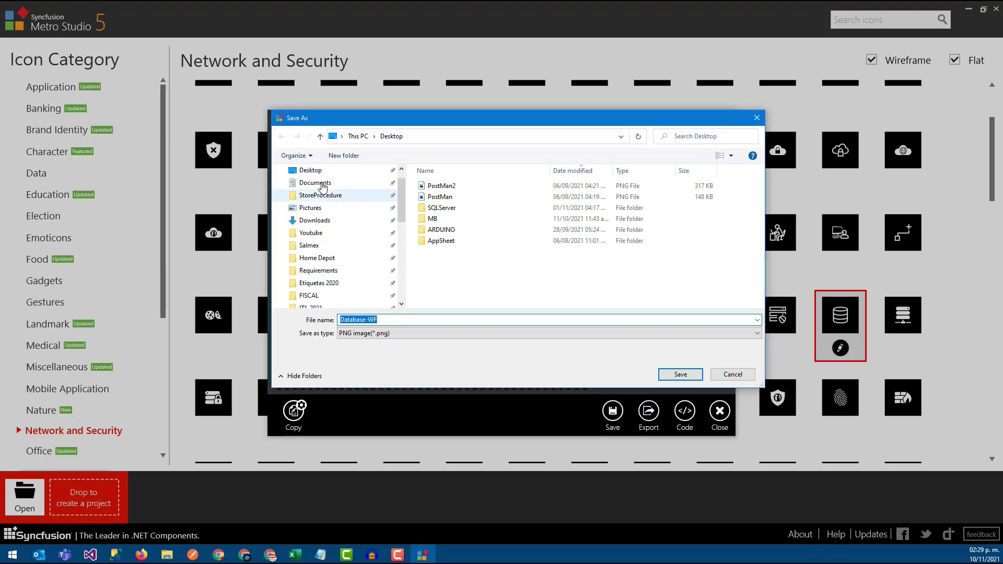
left_click(313, 192)
left_click(681, 375)
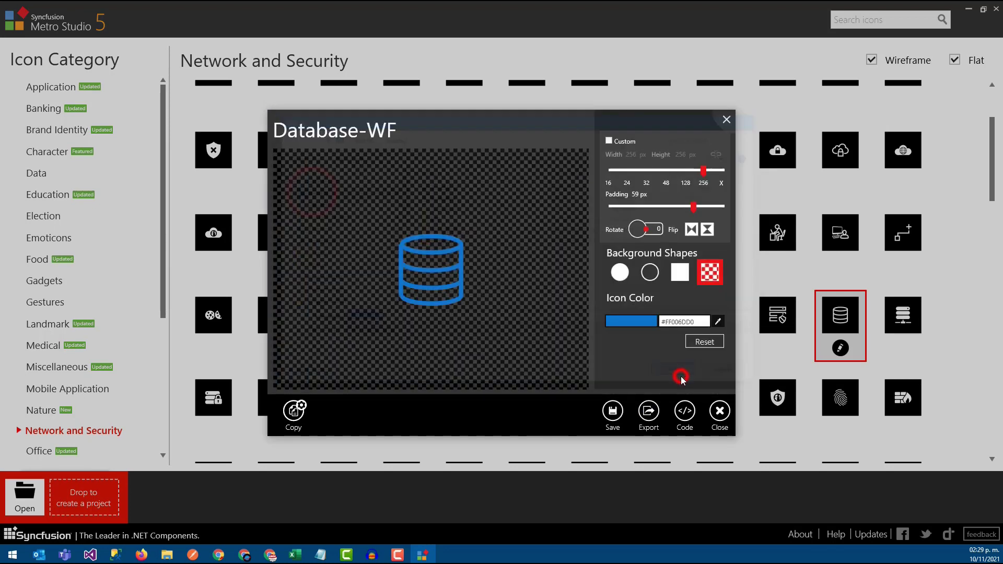
left_click(727, 119)
- Attach the Desktop database icon to Reporte por cliente, save it, and check DBSalmex
left_click(968, 9)
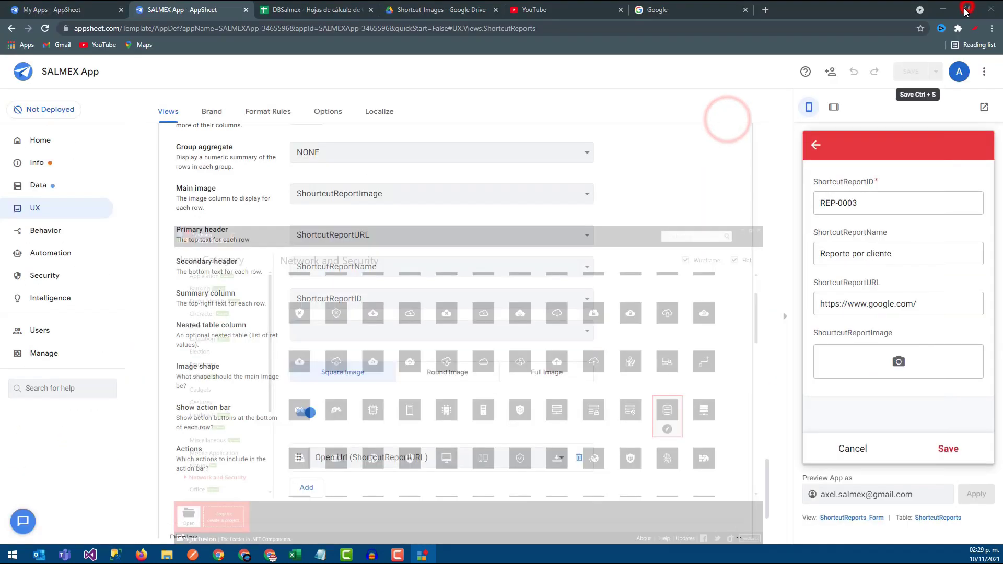
left_click(911, 360)
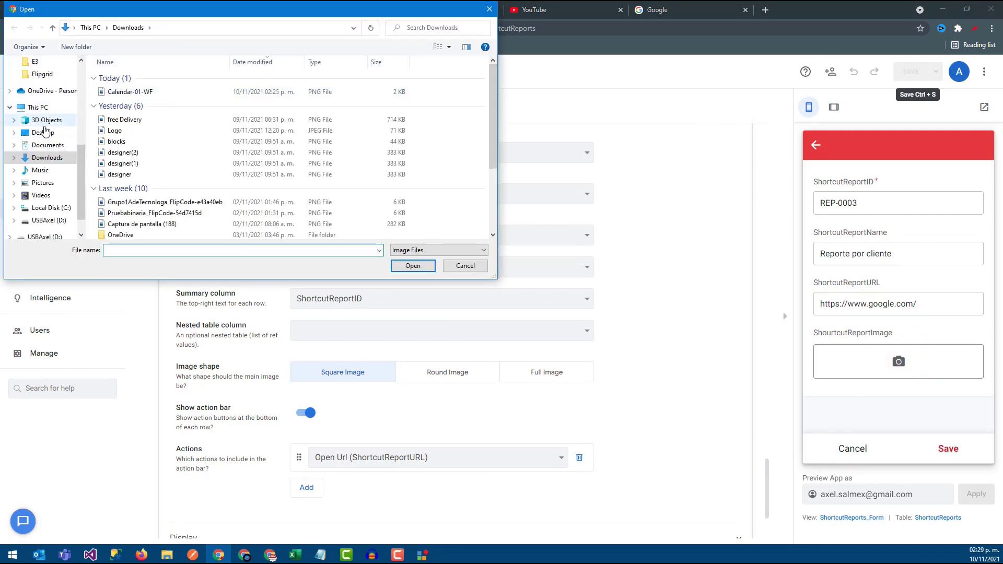
left_click(45, 131)
double_click(132, 76)
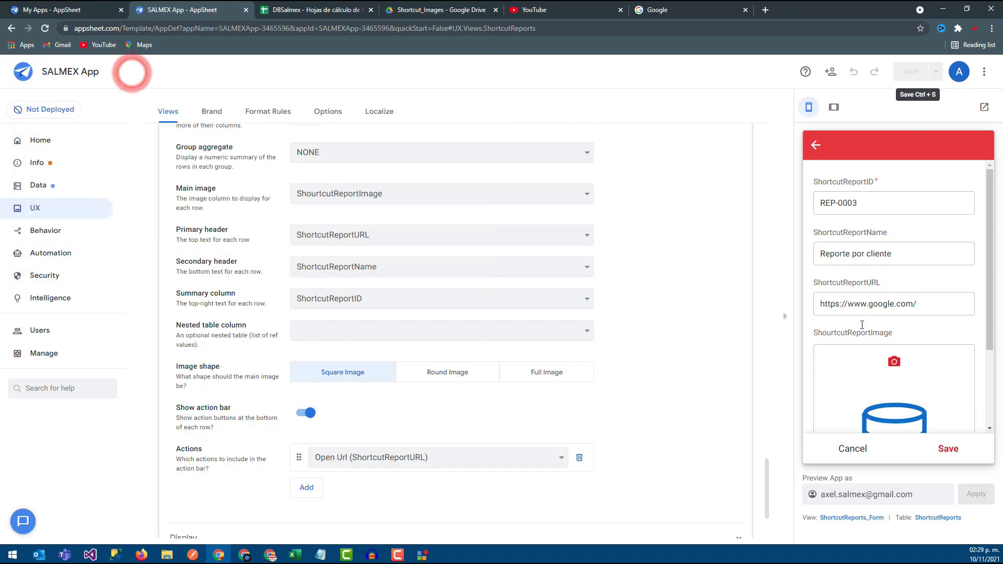
left_click(949, 448)
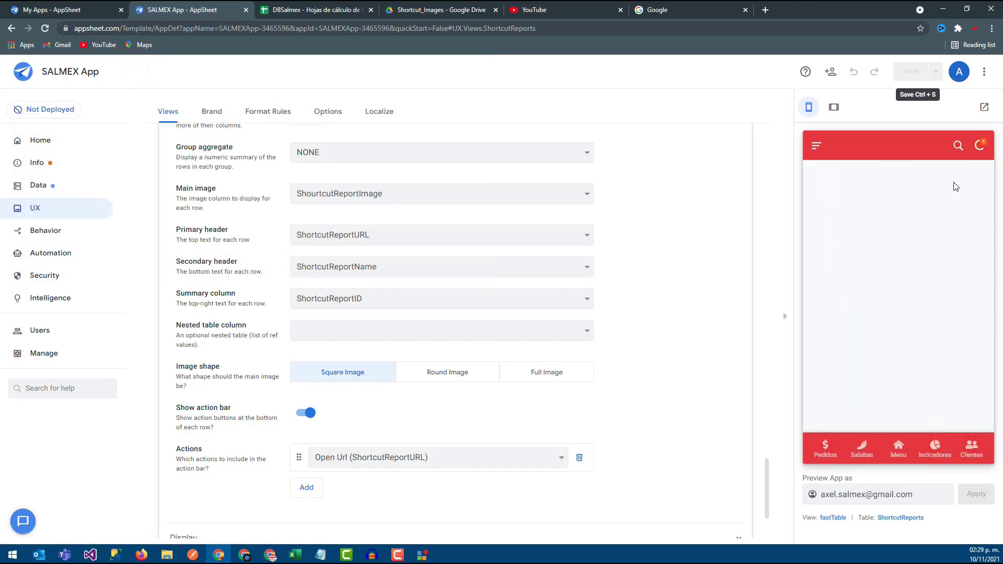
left_click(979, 145)
left_click(313, 9)
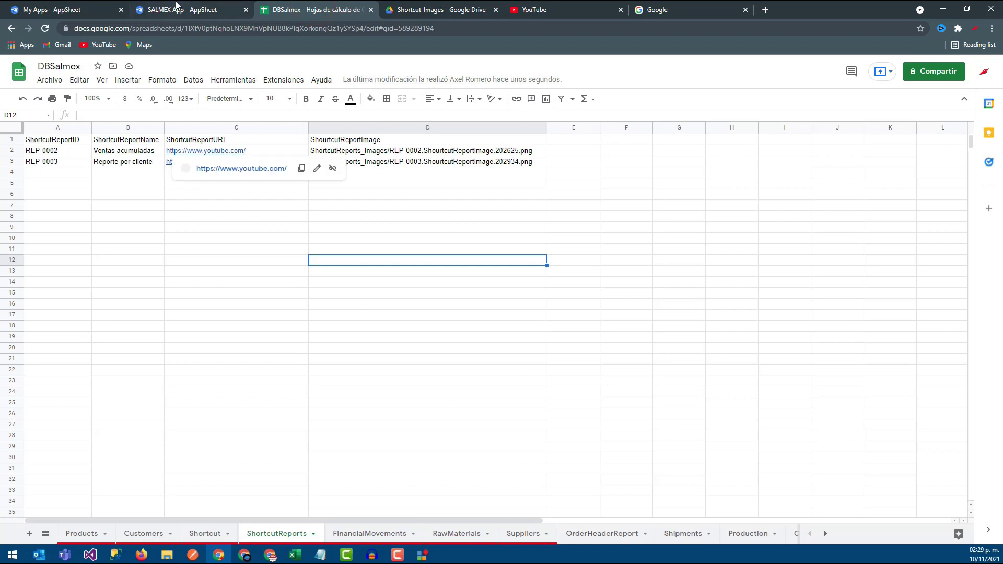
- Open Reportes in the preview, try the YouTube report's link, and close the YouTube tab
left_click(194, 6)
left_click(310, 7)
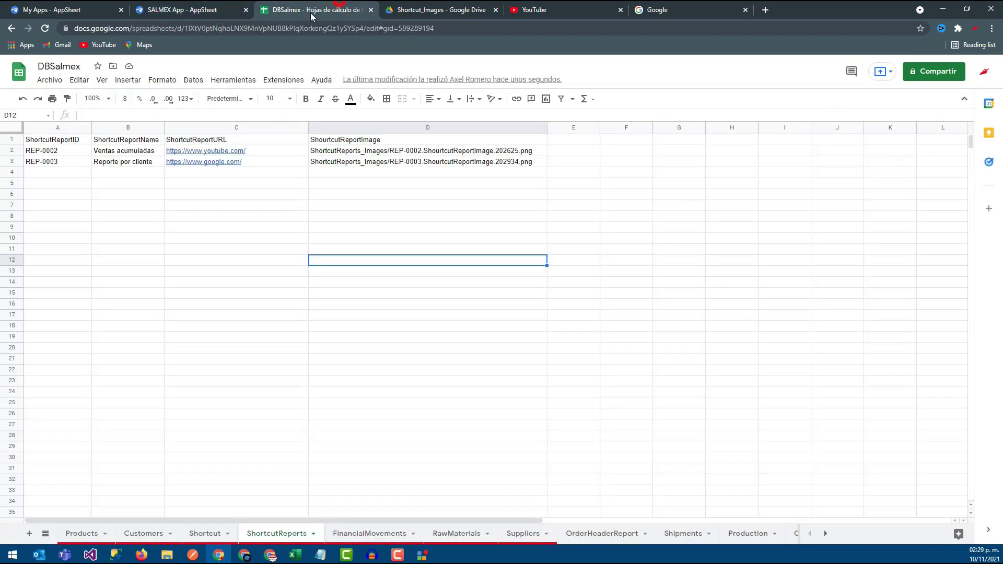
left_click(204, 6)
left_click(899, 449)
left_click(855, 383)
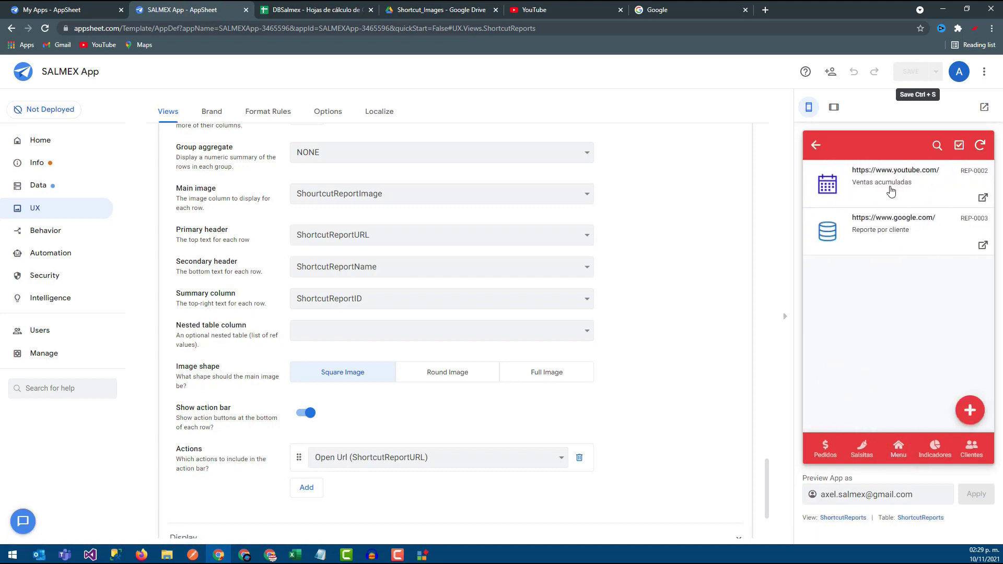
left_click(983, 198)
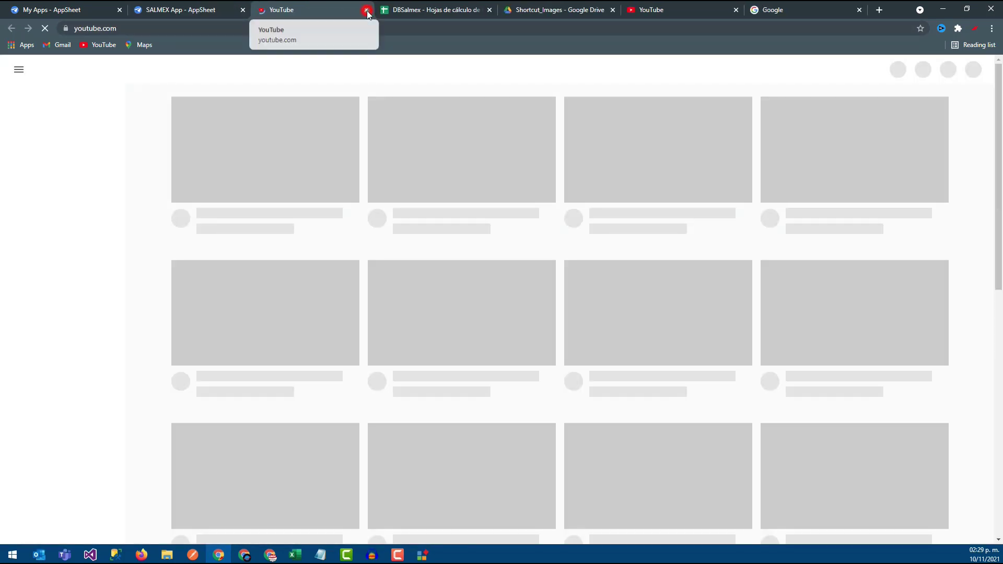
left_click(367, 11)
scroll(378, 383, "down", 3)
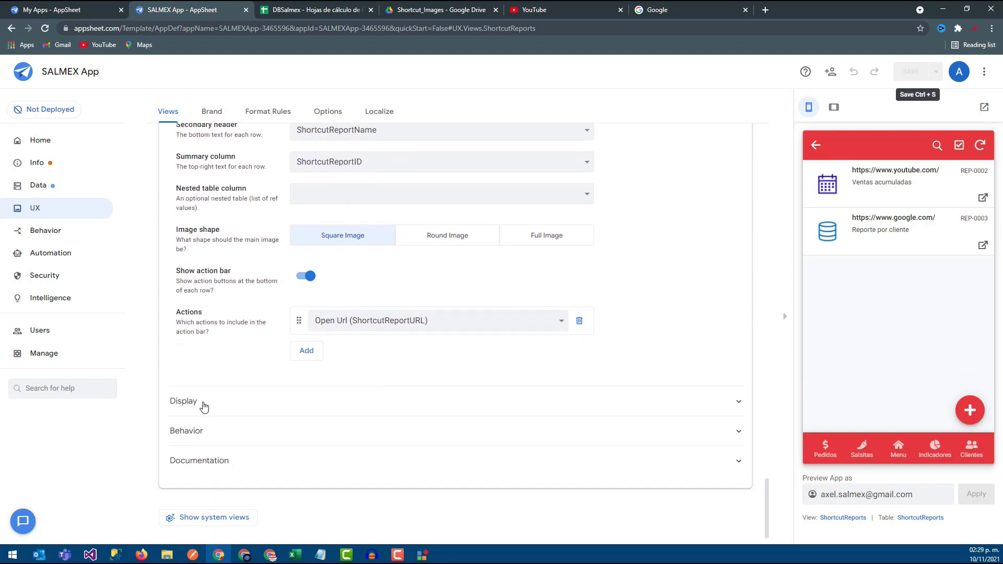
left_click(210, 436)
scroll(397, 428, "down", 1)
scroll(381, 400, "down", 1)
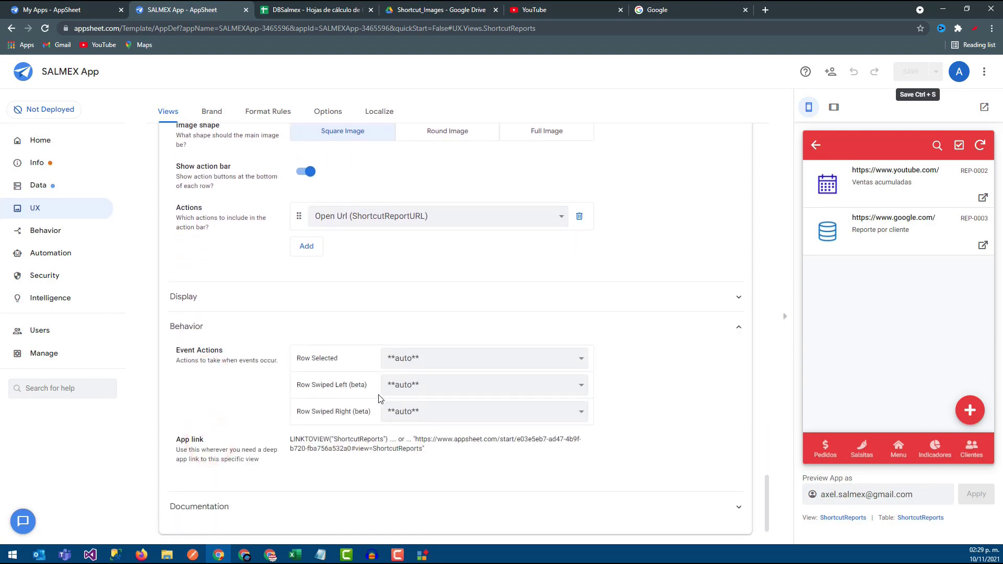
left_click(421, 363)
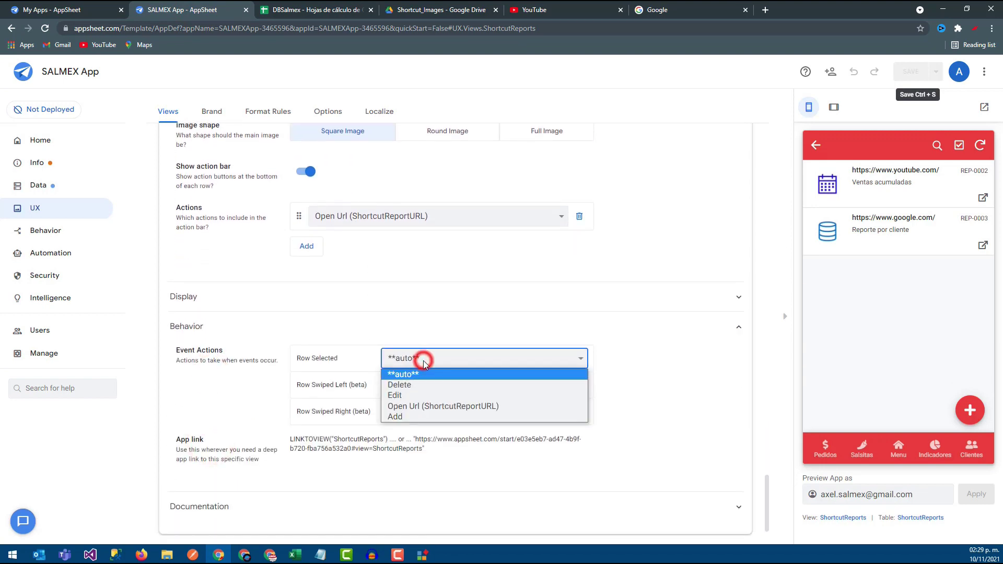
left_click(427, 406)
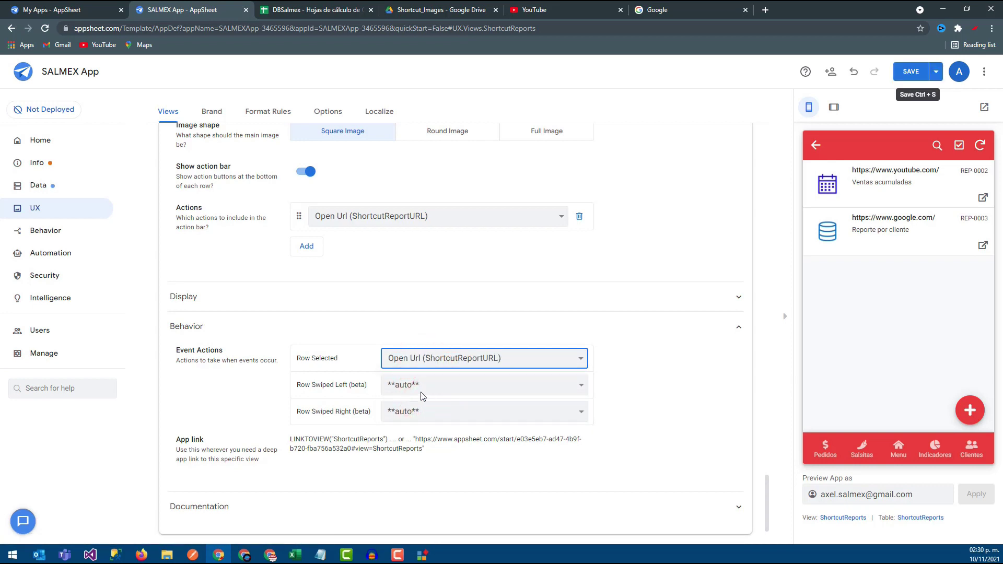
left_click(444, 361)
left_click(416, 373)
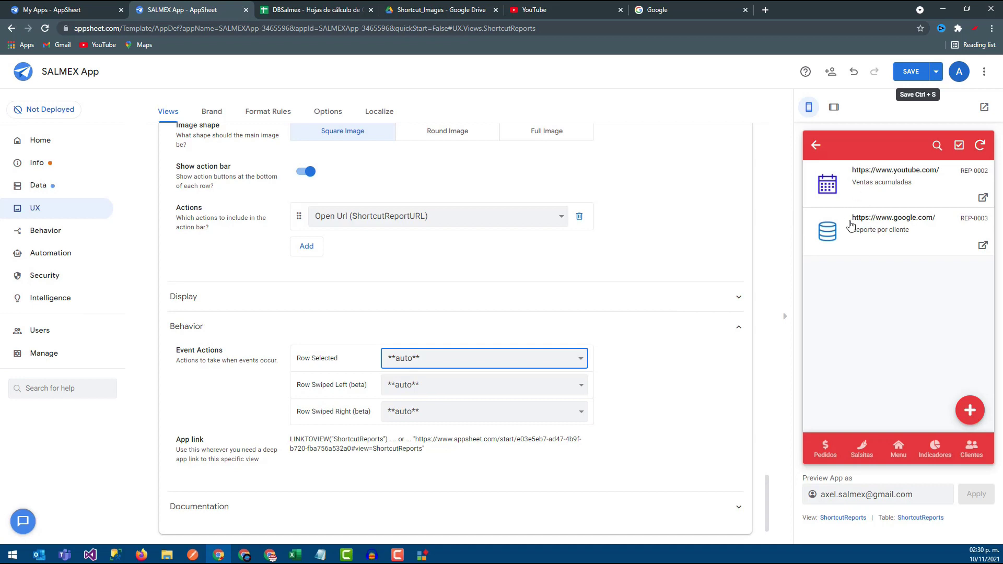
left_click(651, 354)
scroll(407, 292, "up", 2)
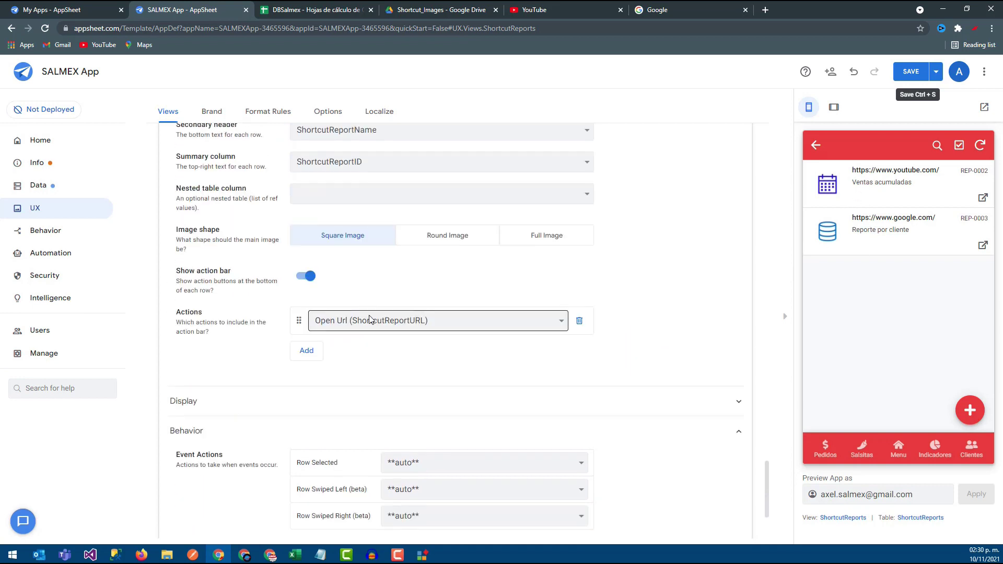
scroll(374, 313, "up", 2)
scroll(379, 337, "up", 1)
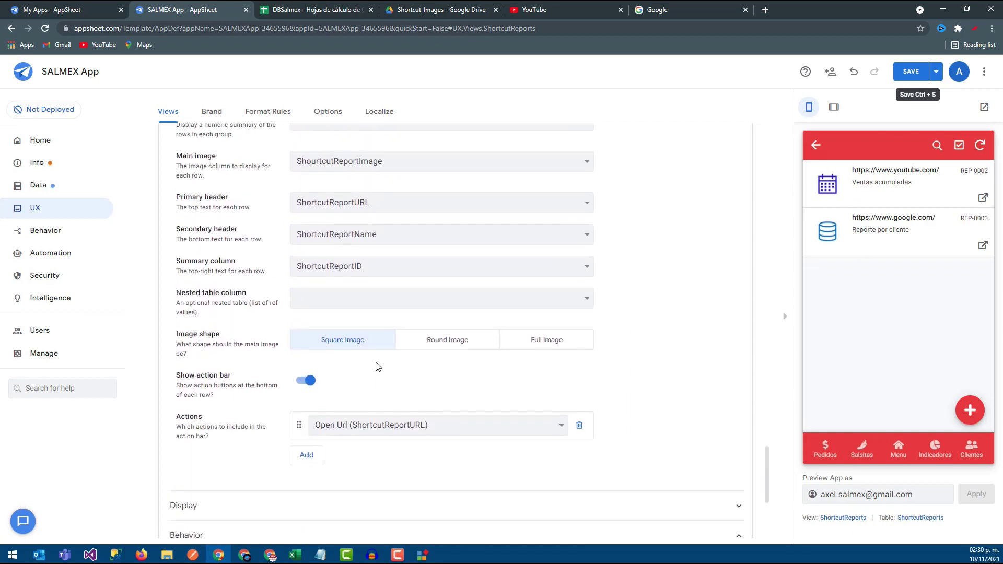
left_click(317, 11)
- Check the ShortcutReportURL column in the sheet, then delete the Open Url row action
left_click(273, 206)
left_click(270, 139)
left_click(573, 140)
left_click(211, 10)
left_click(578, 425)
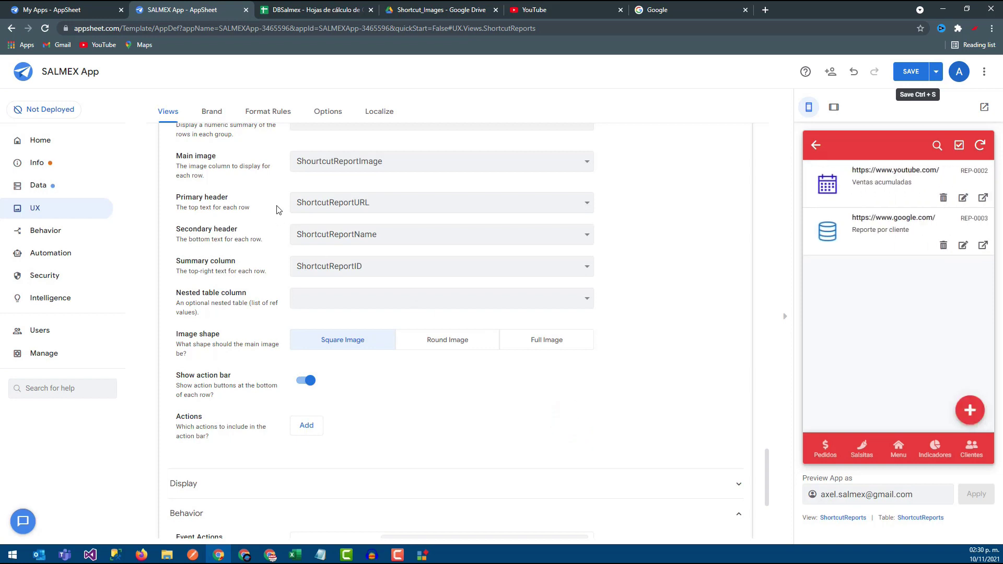
- Set the primary header to ShortcutReportName and save the app
left_click(371, 203)
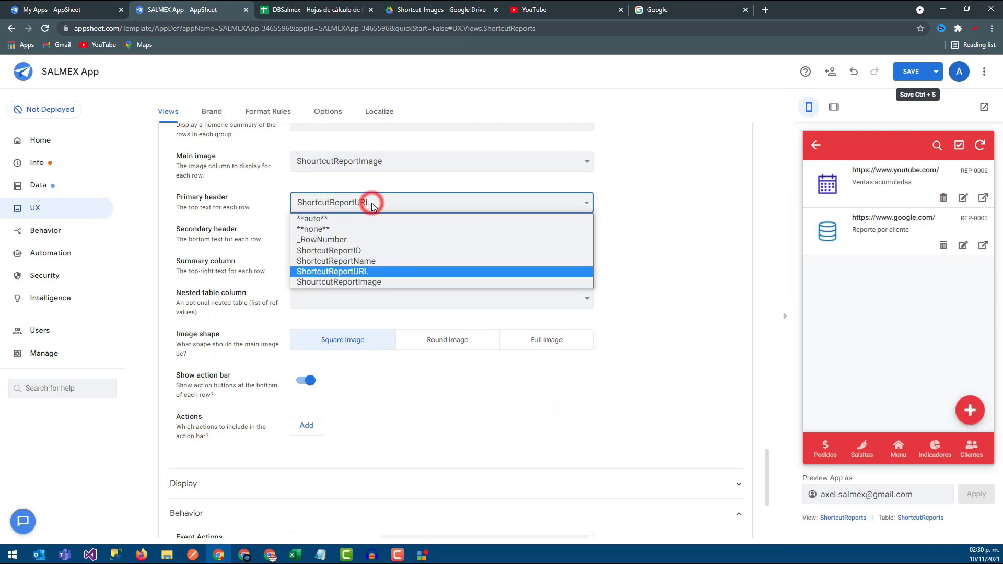
left_click(355, 261)
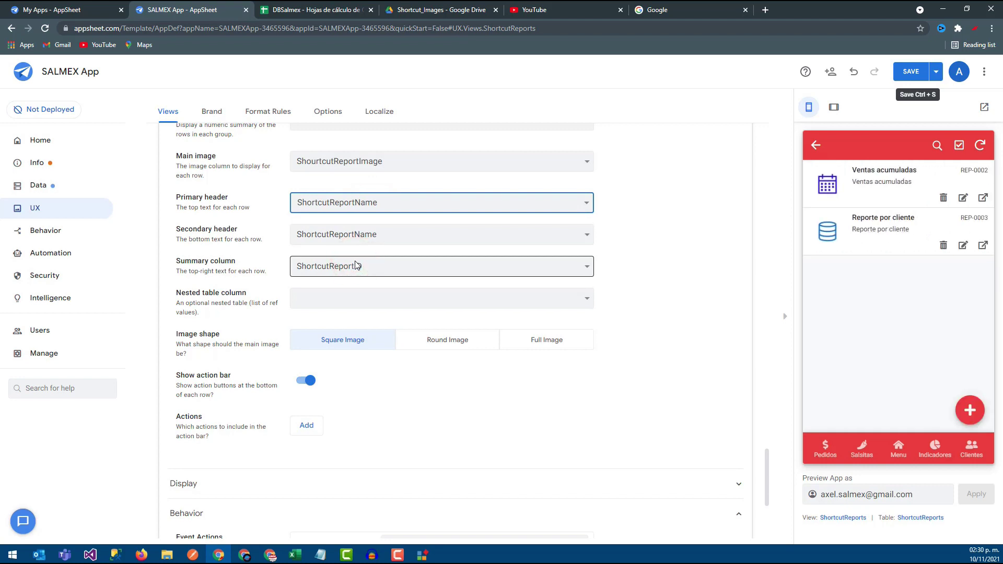
left_click(909, 72)
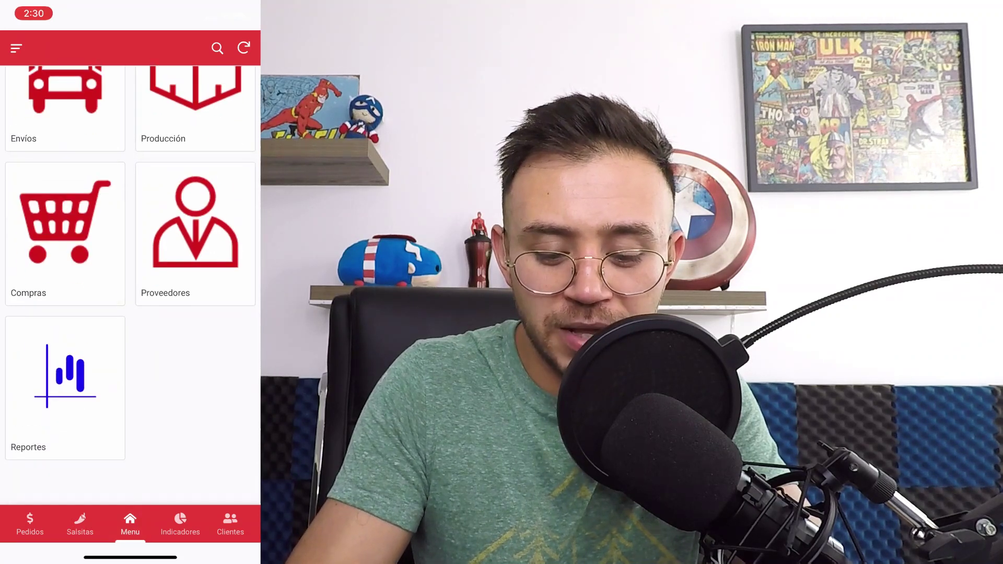
- On the phone, open Reportes and test the YouTube and Google report links, closing each
left_click(65, 388)
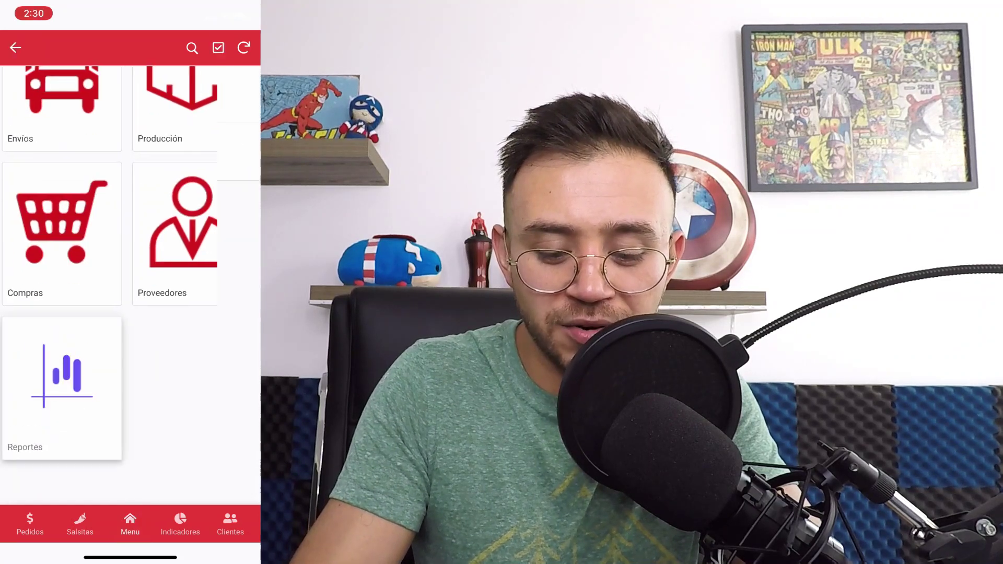
left_click(247, 111)
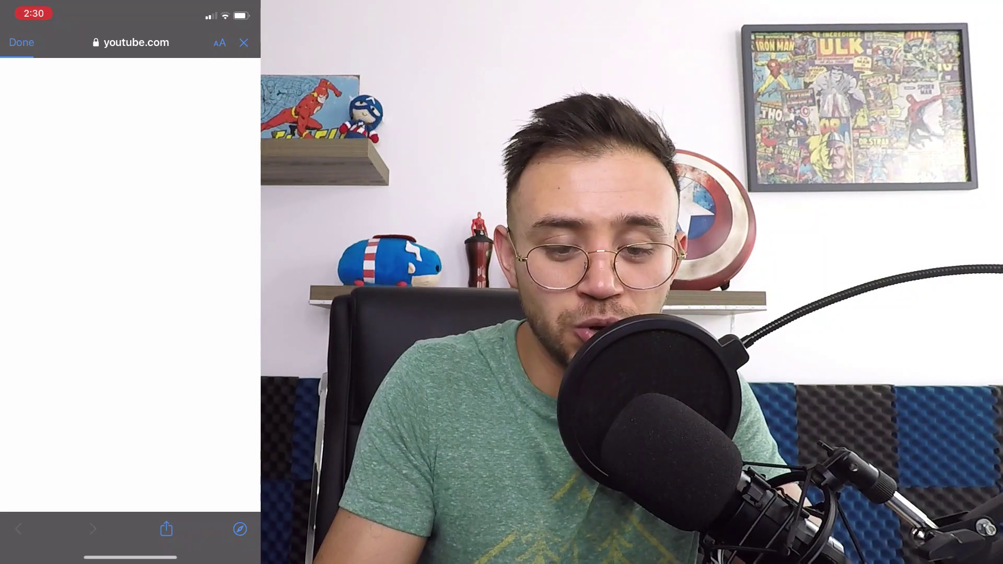
left_click(21, 42)
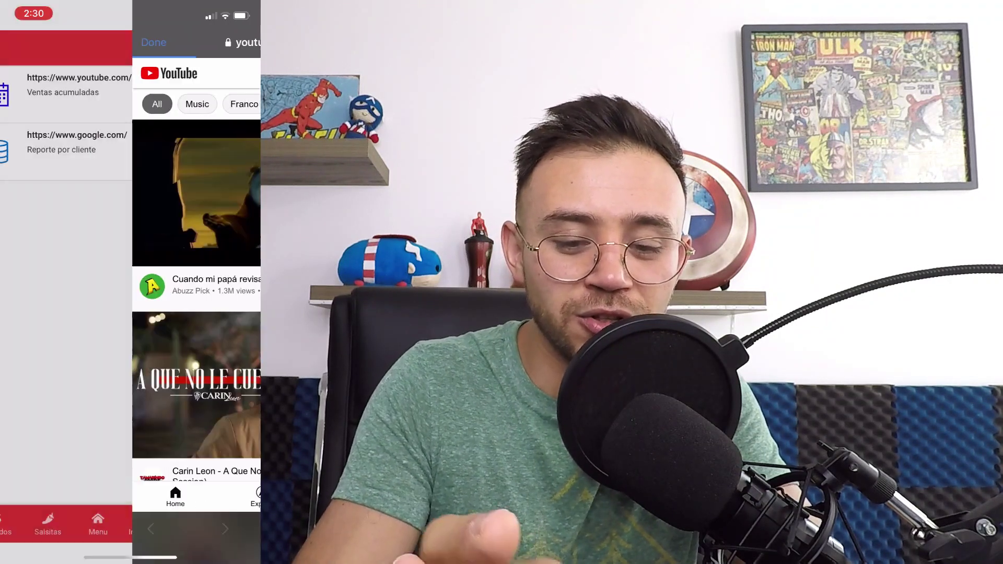
left_click(247, 166)
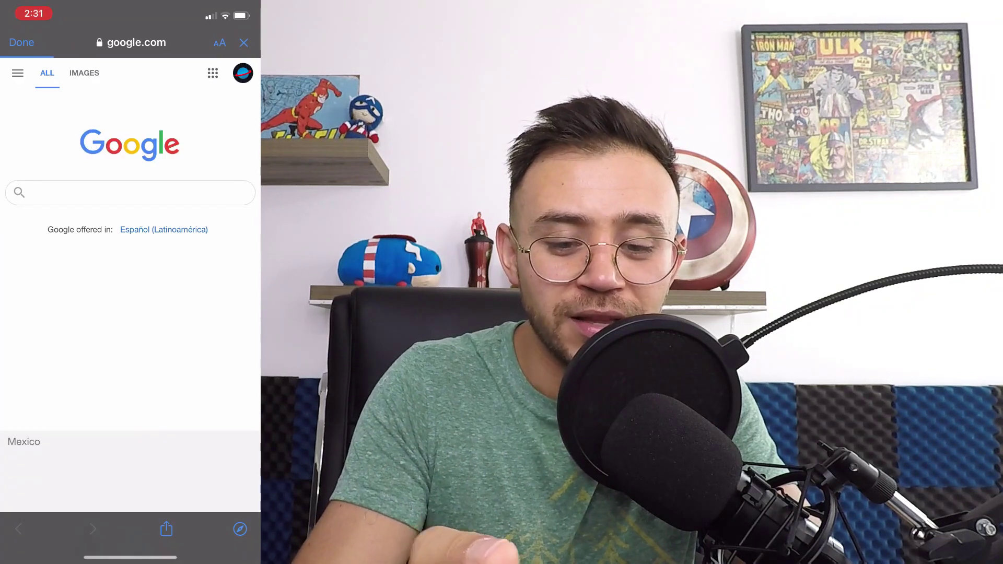
left_click(21, 42)
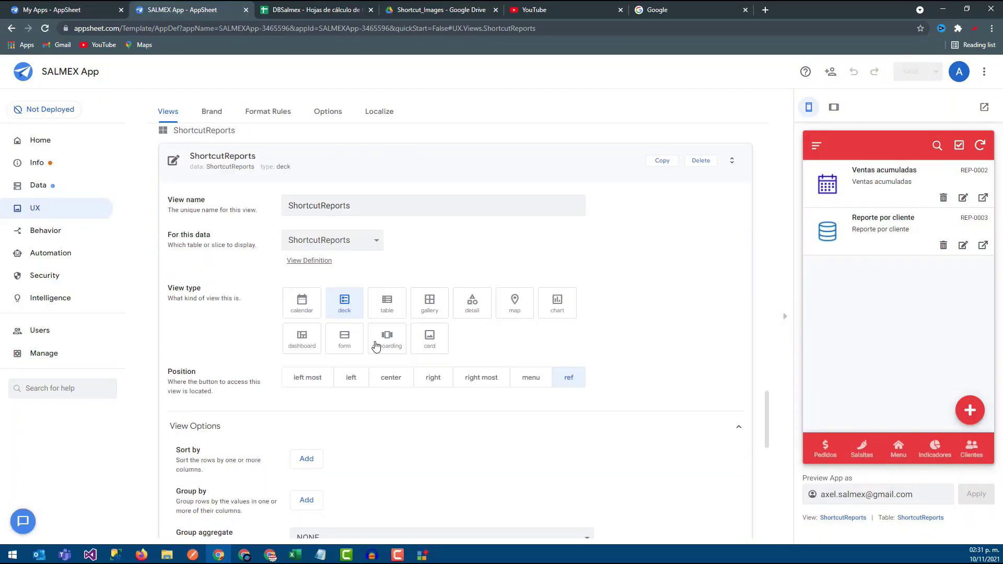
- Open the Data section to list the SALMEX tables, including ShortcutReports and Suppliers
scroll(374, 334, "up", 2)
scroll(374, 292, "up", 1)
scroll(374, 306, "up", 2)
scroll(368, 307, "up", 4)
scroll(365, 307, "up", 5)
scroll(358, 292, "up", 2)
scroll(345, 284, "down", 3)
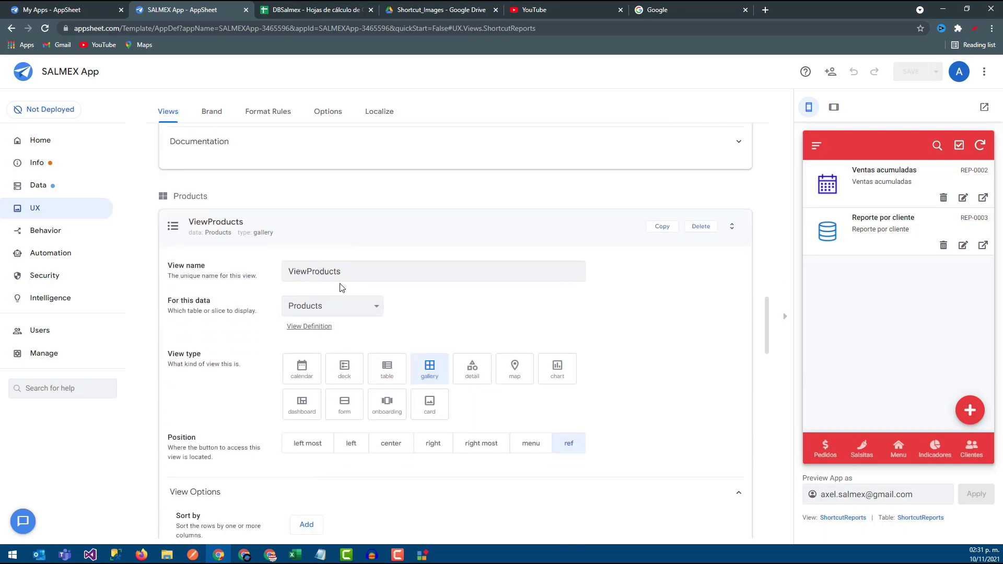
scroll(337, 295, "down", 2)
scroll(327, 285, "up", 2)
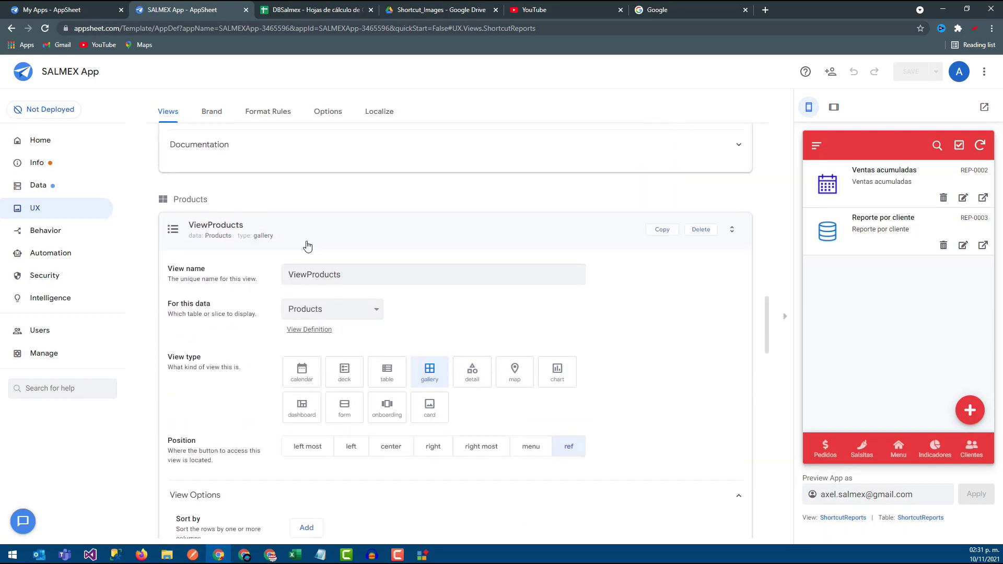
scroll(307, 246, "up", 3)
left_click(245, 377)
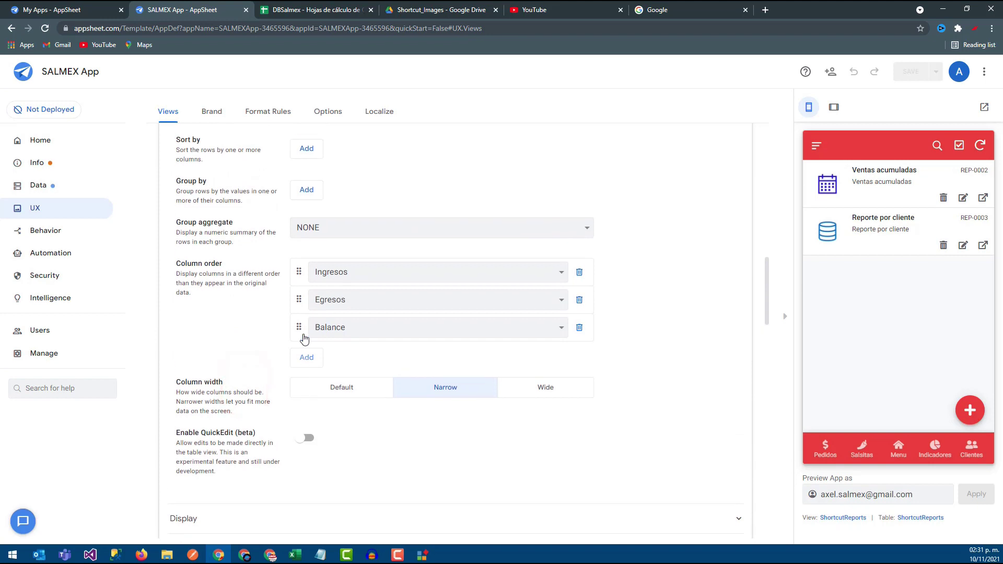
left_click(46, 192)
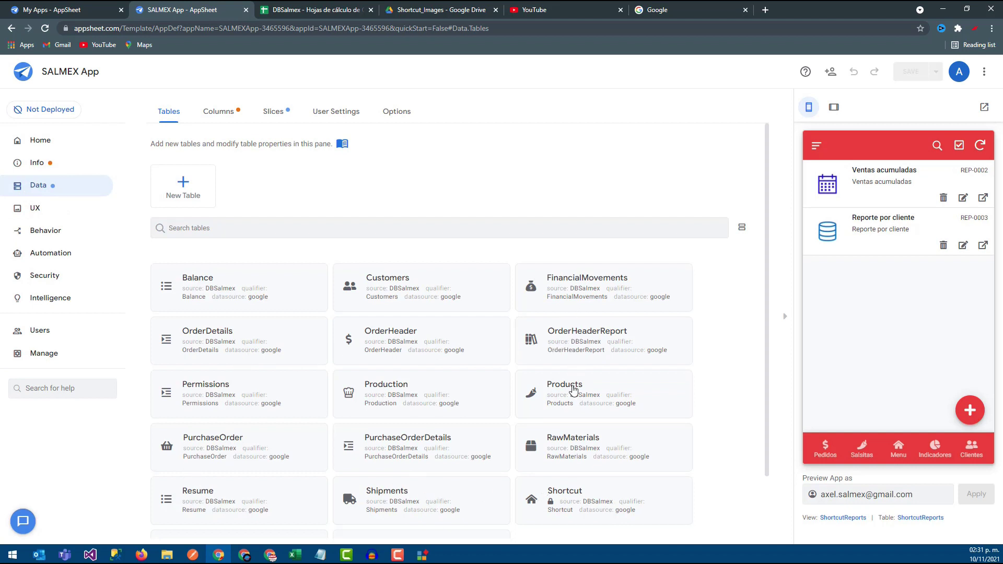
scroll(327, 421, "down", 3)
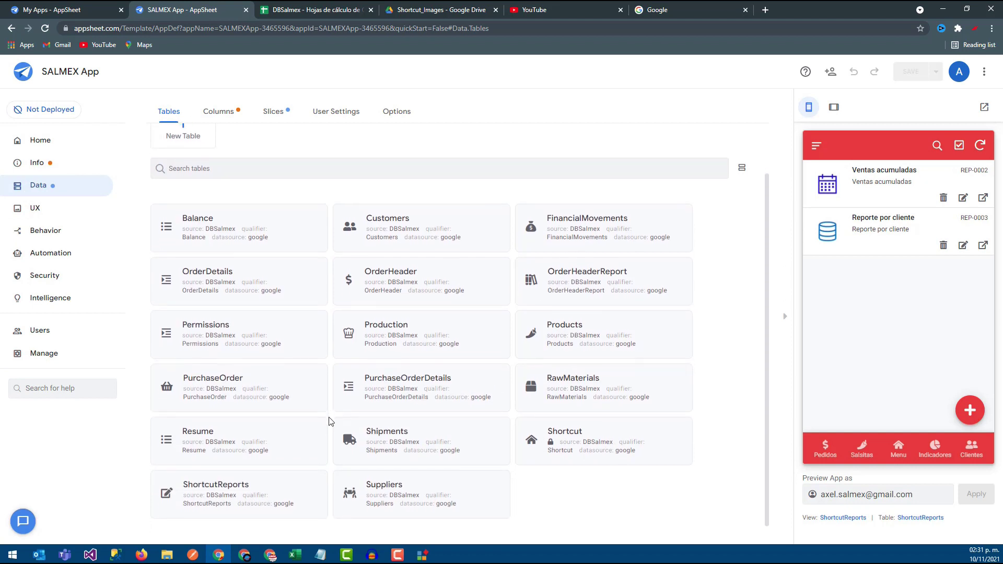
- Change the ShortcutReports table's ShortcutReportURL column type from Url to Text and save
left_click(267, 475)
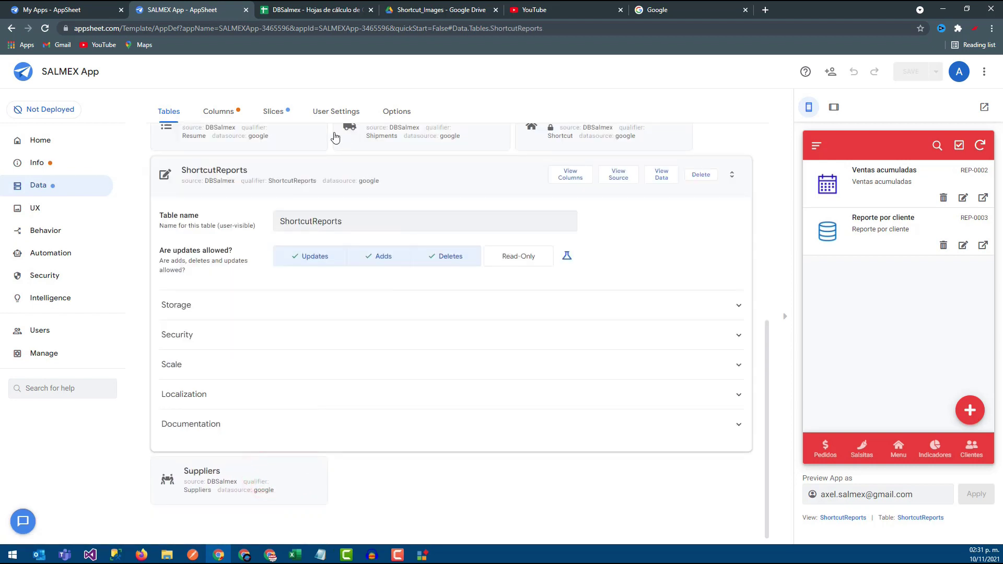
left_click(569, 175)
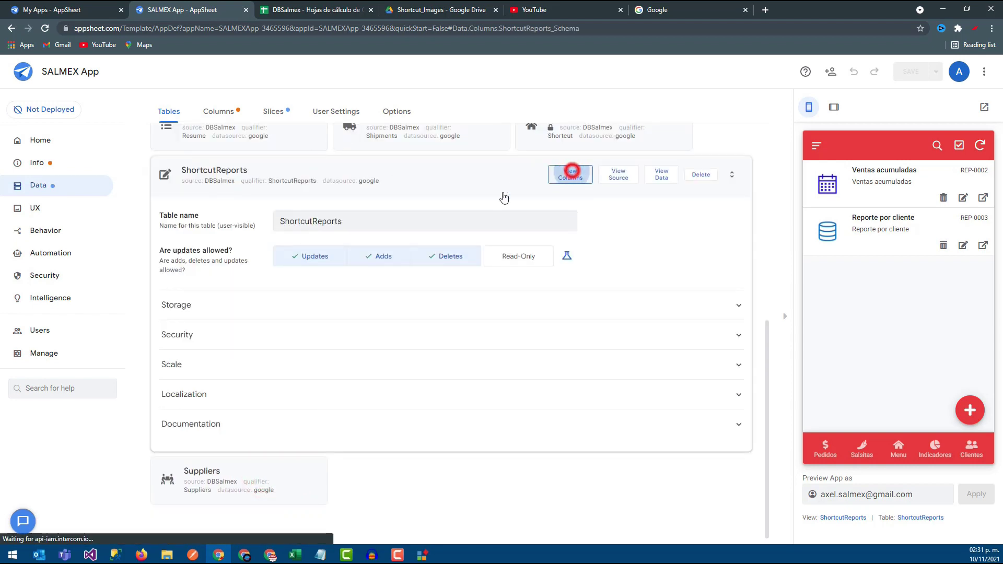
left_click(333, 361)
scroll(331, 335, "down", 1)
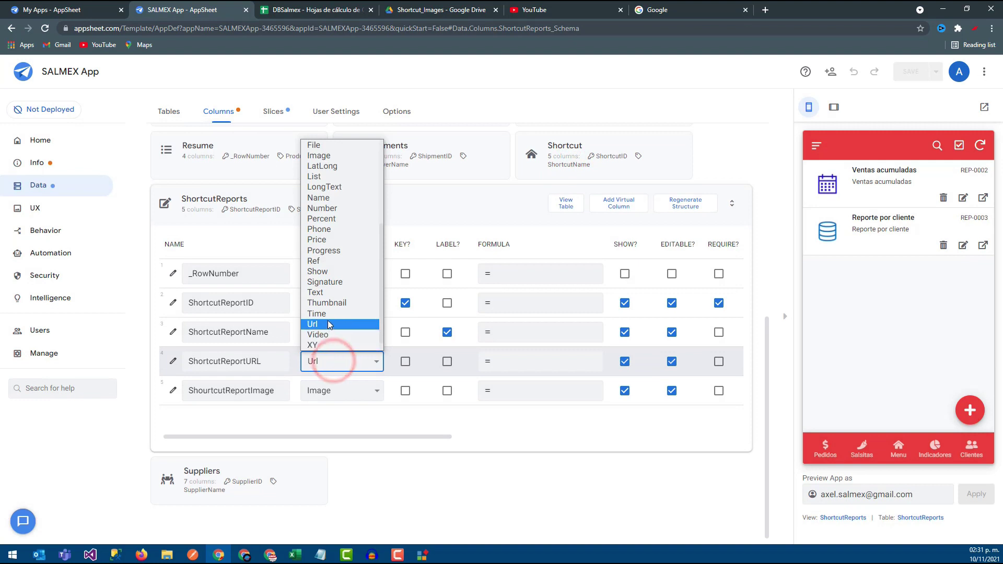
left_click(325, 292)
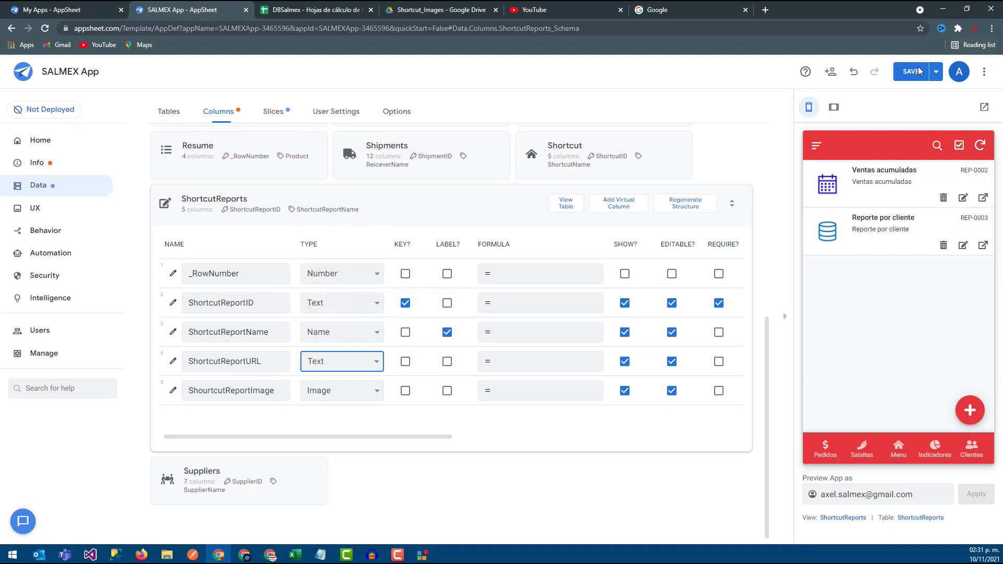
left_click(910, 72)
left_click(294, 10)
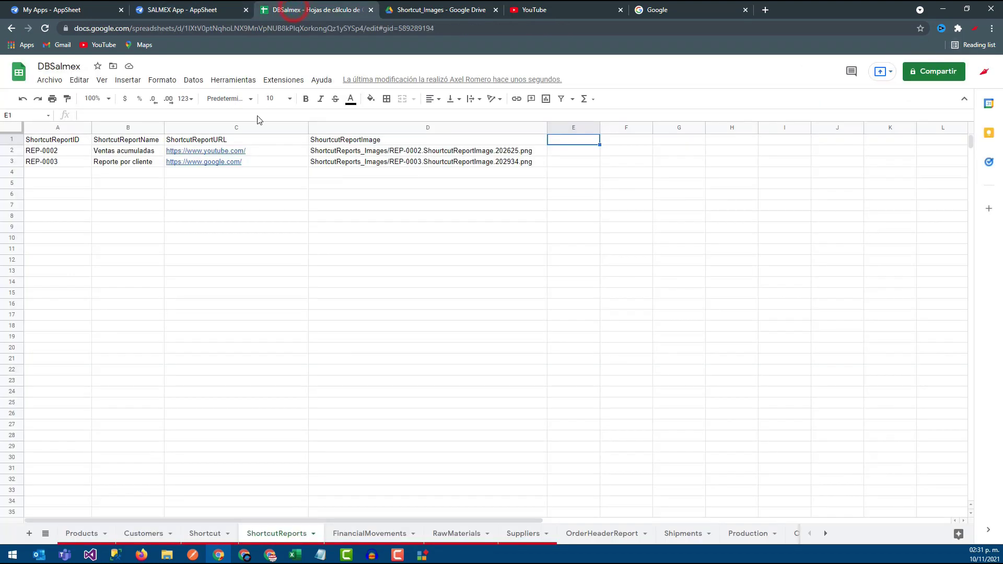
mouse_move(205, 150)
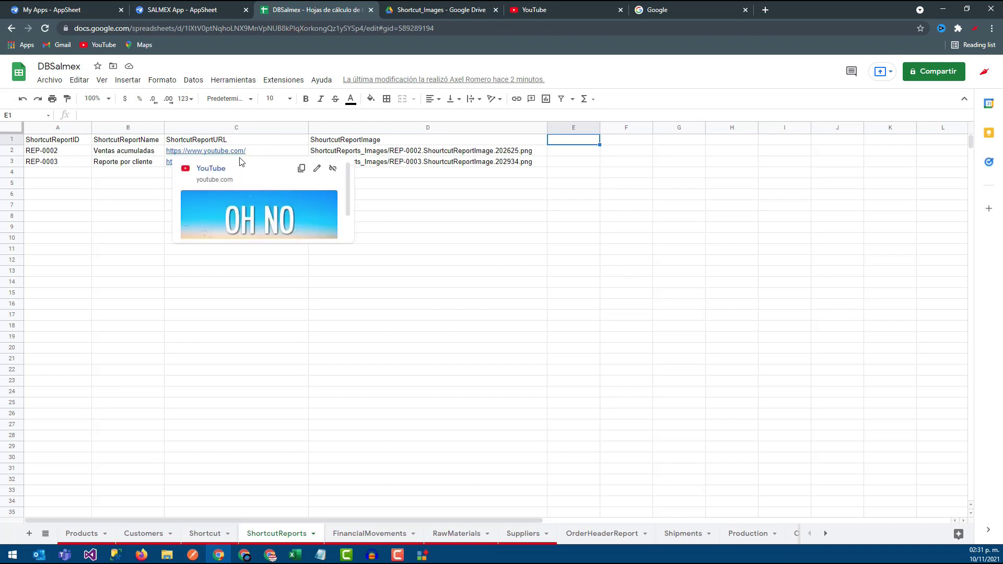
- Delete the web links from cells C2 and C3 of the ShortcutReports sheet
left_click(291, 153)
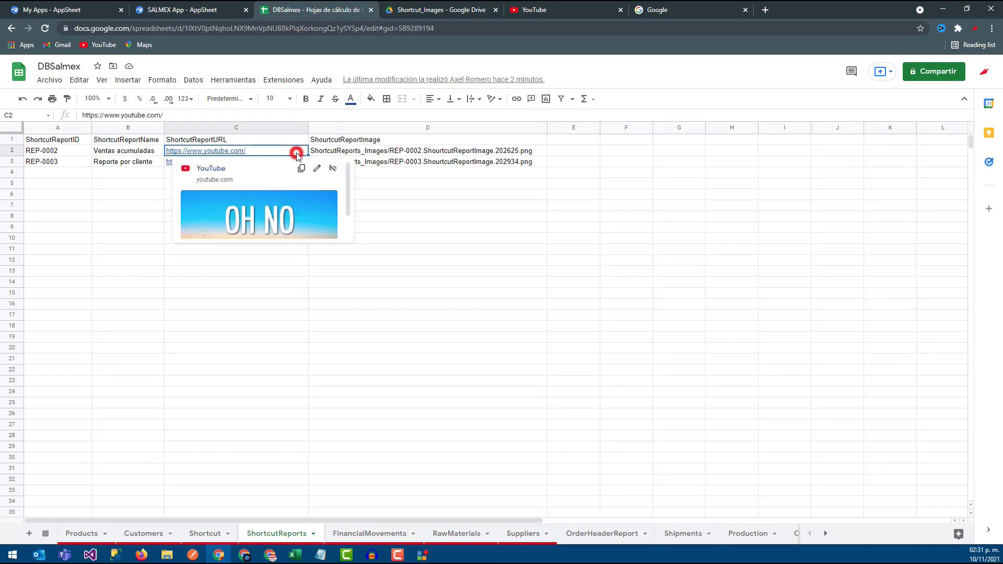
key("Delete")
left_click(514, 217)
left_click(283, 162)
key("Delete")
left_click(318, 248)
left_click(238, 155)
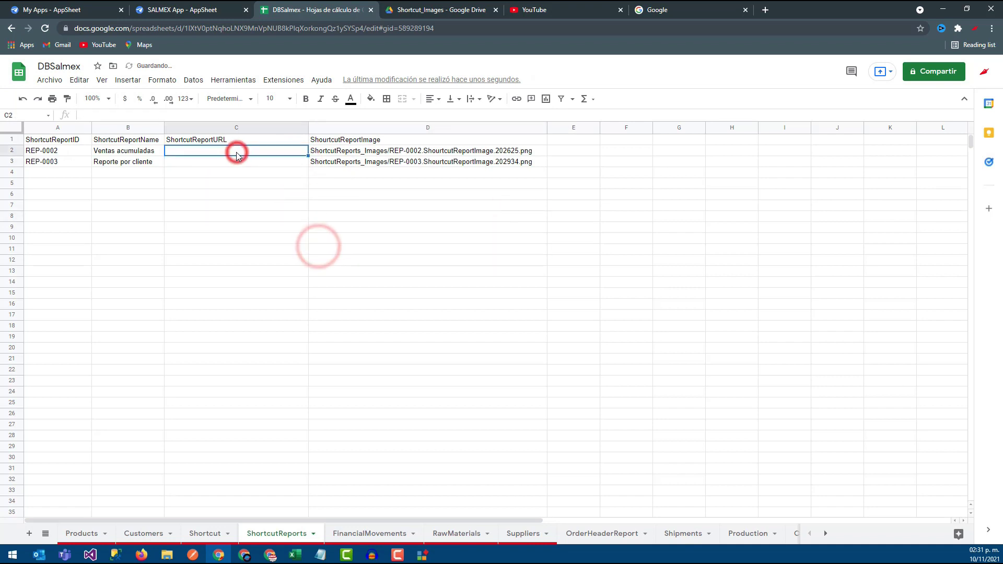
key("ctrl+shift+Tab")
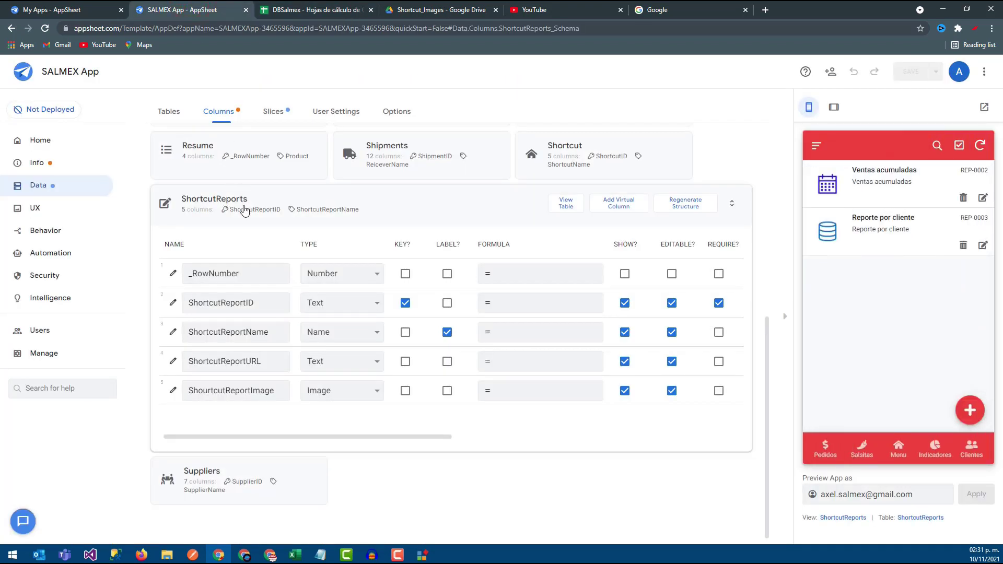
- Check the app's views list, then enter the OrderHeader view name in cell C3
scroll(244, 209, "up", 3)
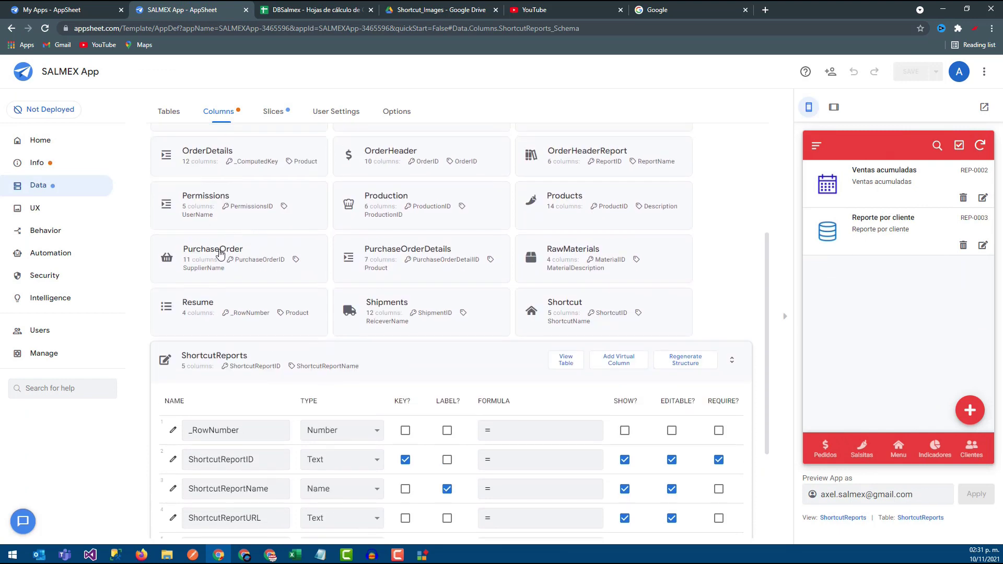
scroll(223, 224, "up", 1)
scroll(223, 225, "up", 2)
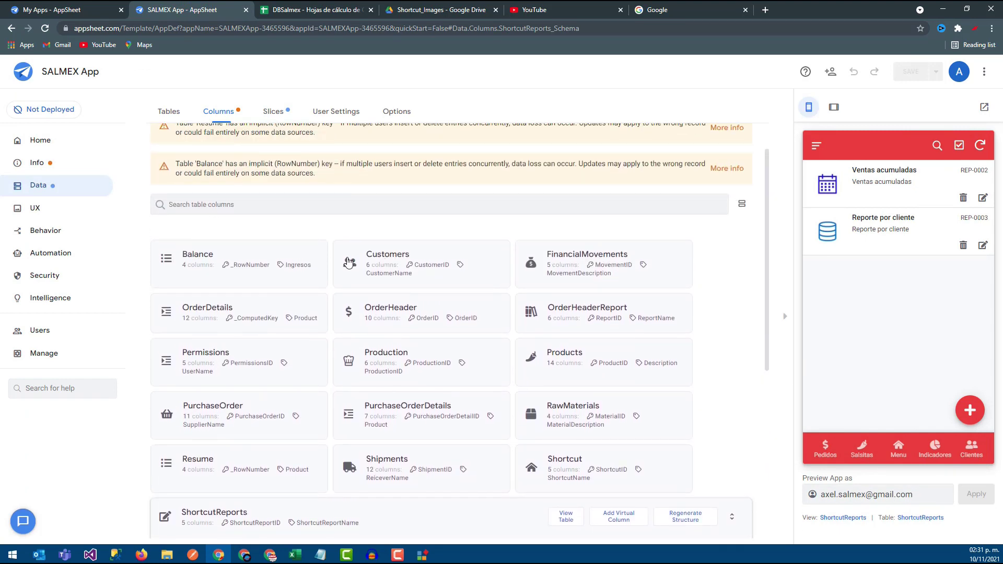
left_click(308, 10)
type("Customers")
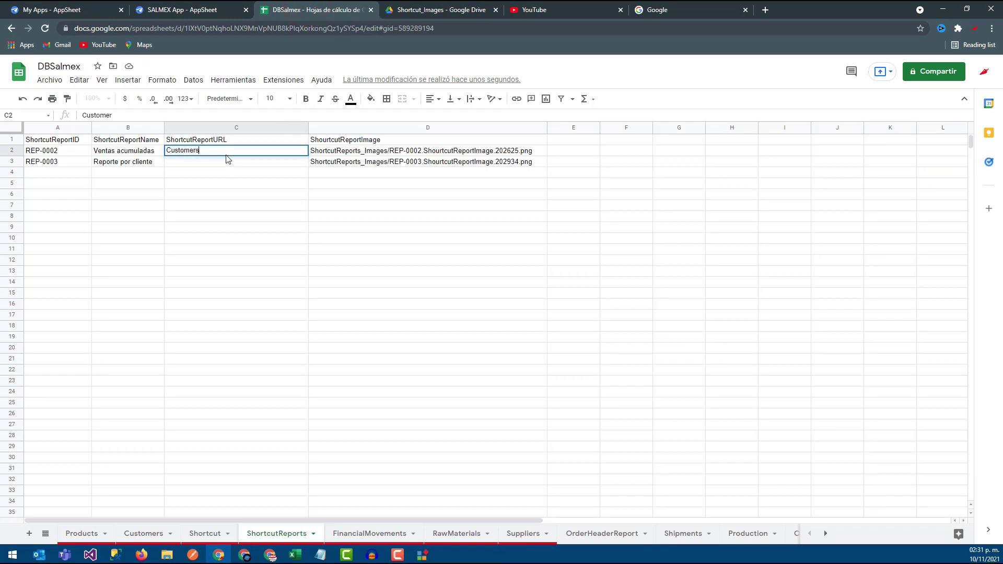
left_click(175, 10)
left_click(66, 206)
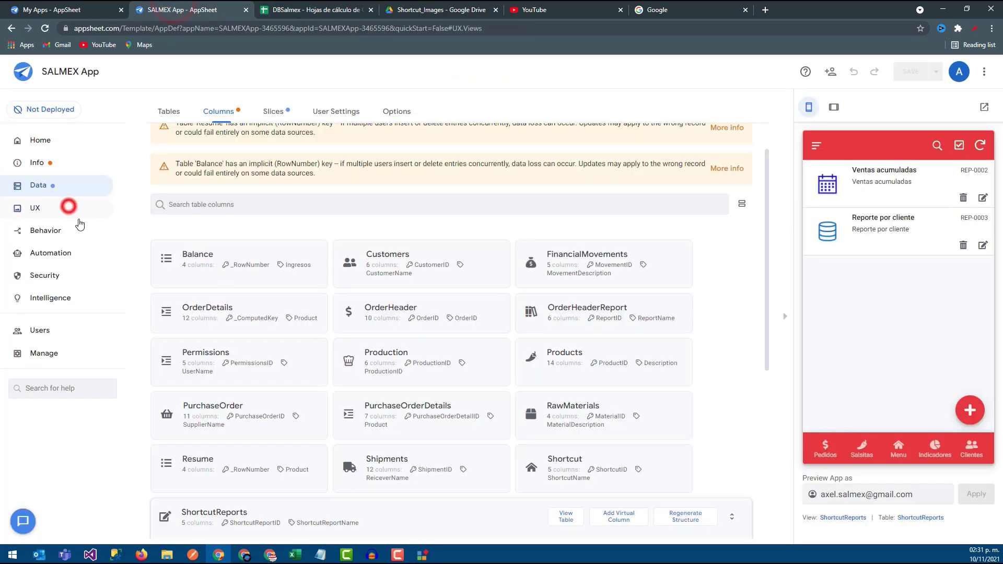
left_click(271, 6)
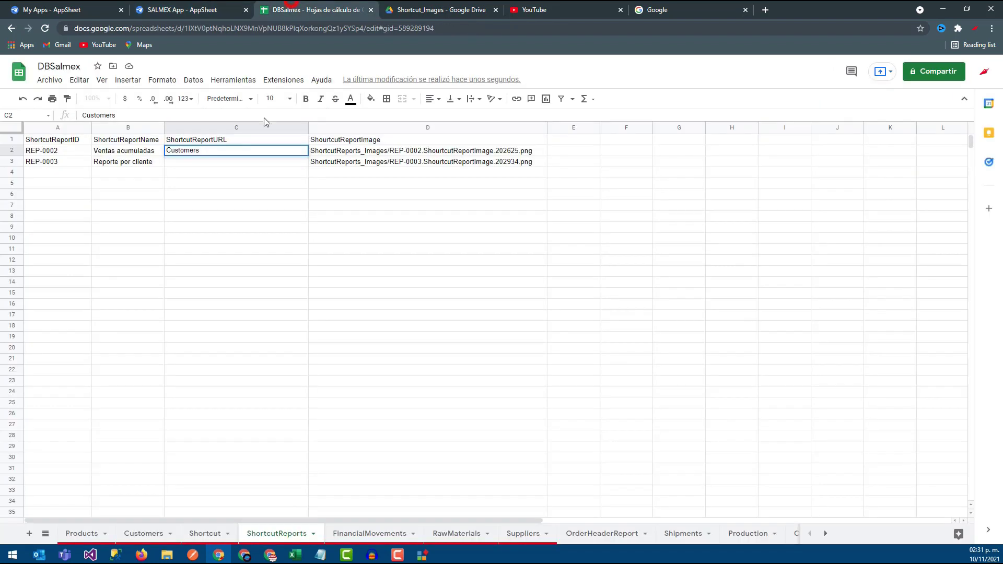
left_click(205, 165)
type("OrderHeader")
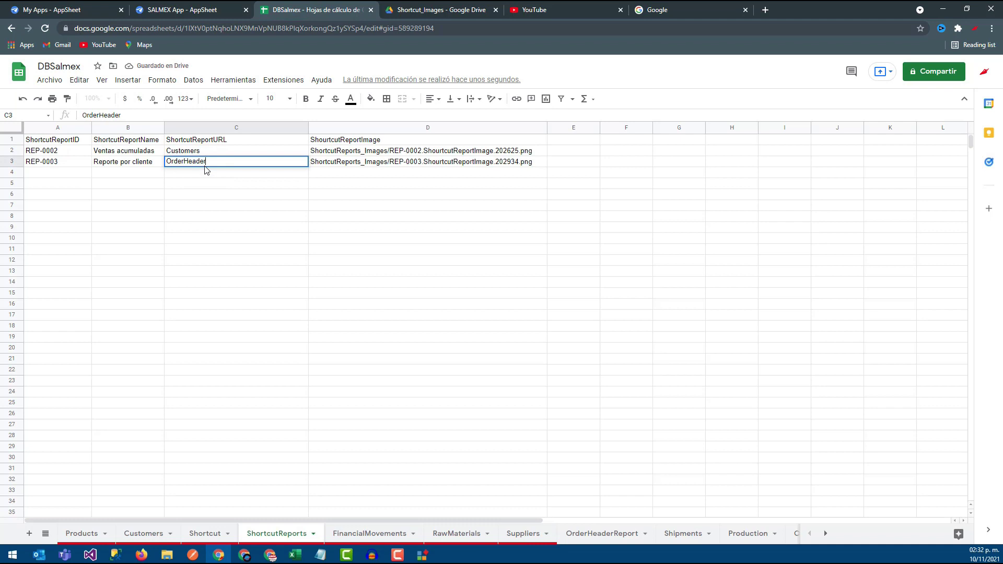
left_click(168, 5)
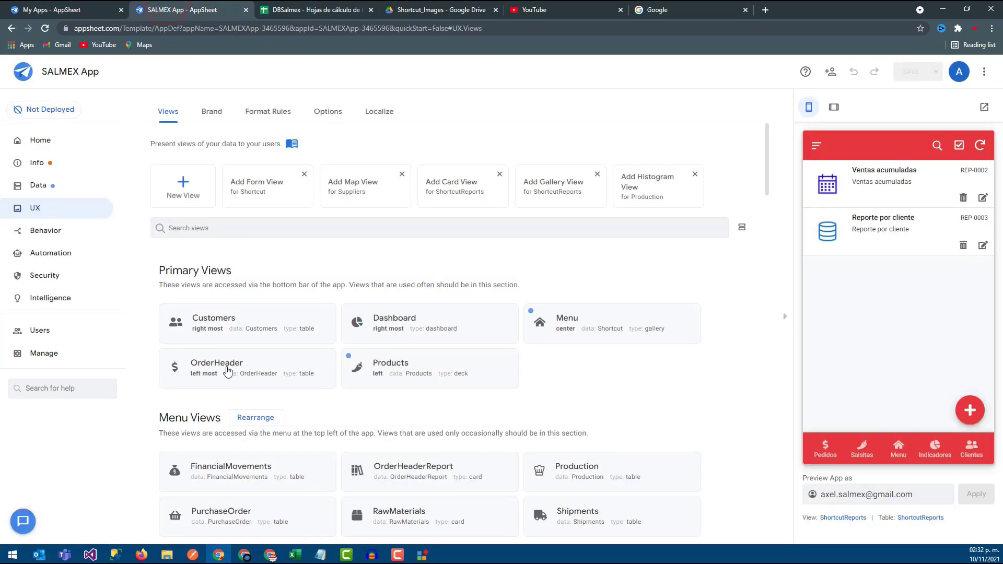
- Commit the OrderHeader entry in C3 and return to the AppSheet editor
left_click(327, 9)
left_click(371, 289)
left_click(204, 10)
- Collapse the ViewBalance view and expand the ShortcutReports reference view's settings
scroll(438, 338, "down", 1)
scroll(449, 354, "down", 2)
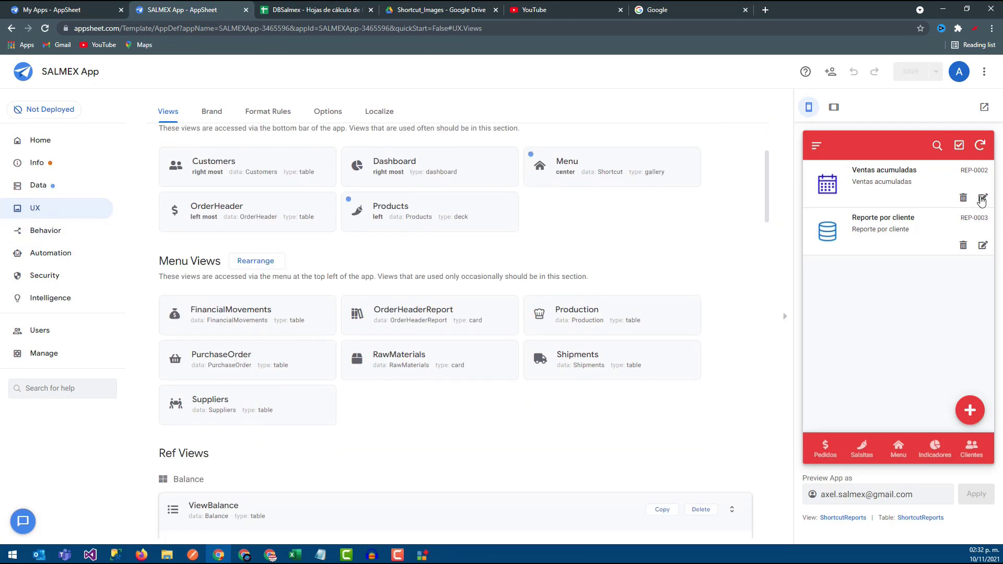
scroll(239, 409, "down", 1)
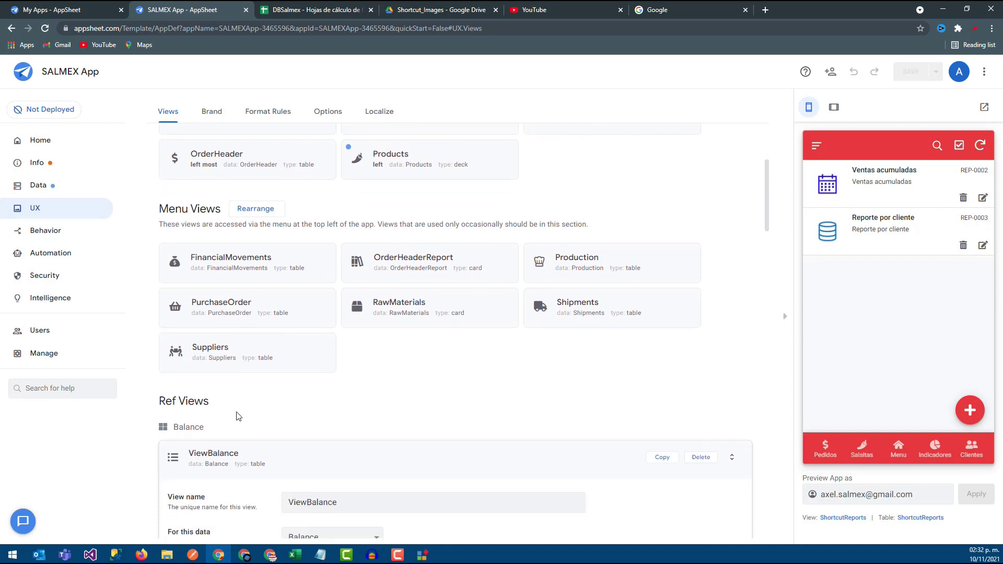
left_click(254, 448)
scroll(256, 439, "down", 3)
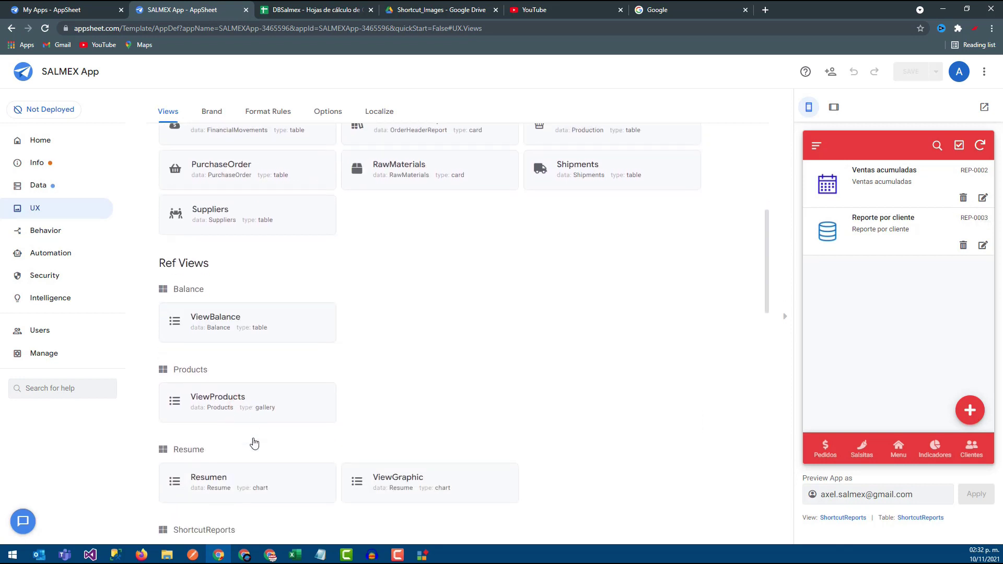
scroll(253, 442, "down", 1)
scroll(259, 431, "down", 3)
scroll(282, 376, "down", 1)
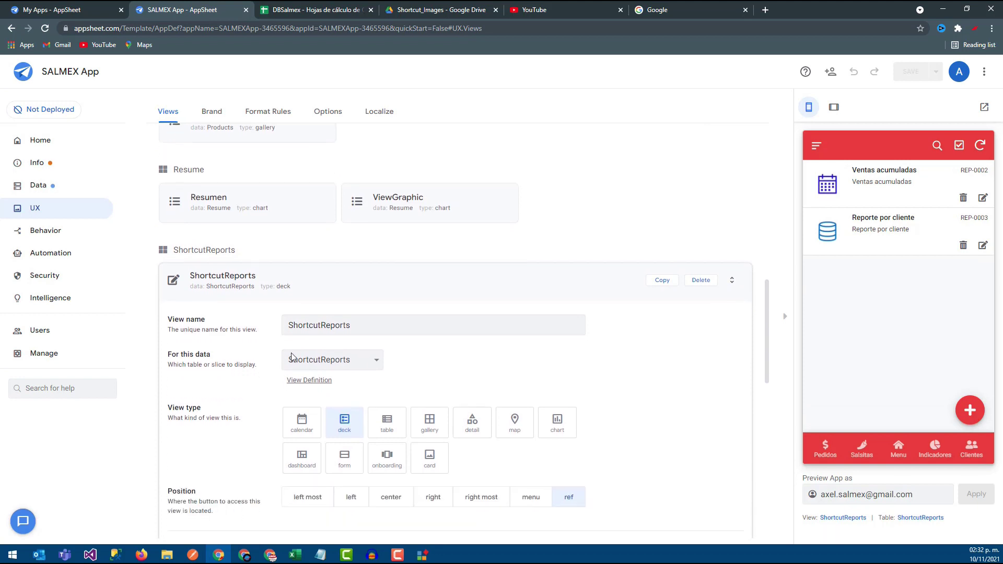
left_click(310, 279)
left_click(279, 451)
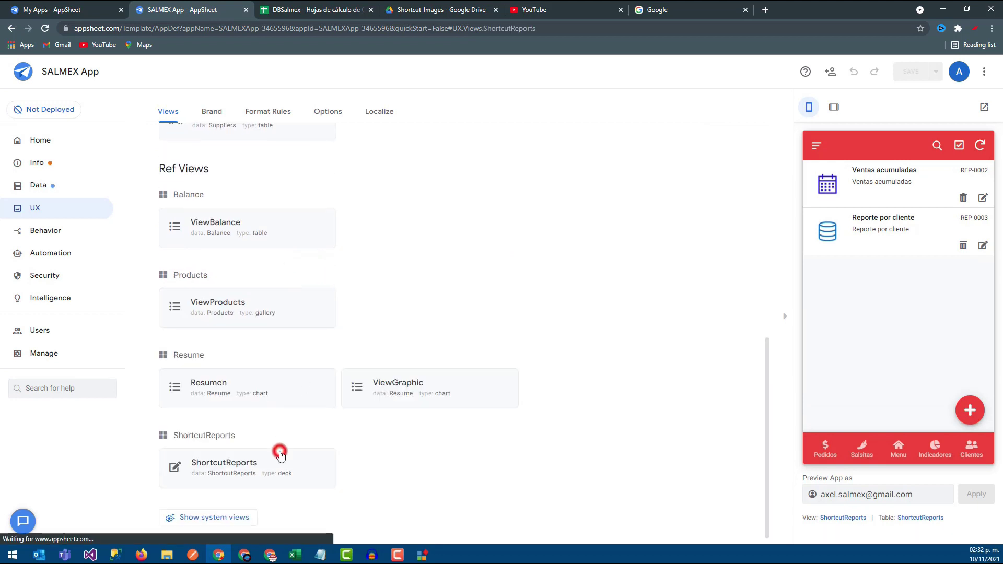
scroll(407, 350, "down", 2)
scroll(401, 368, "down", 2)
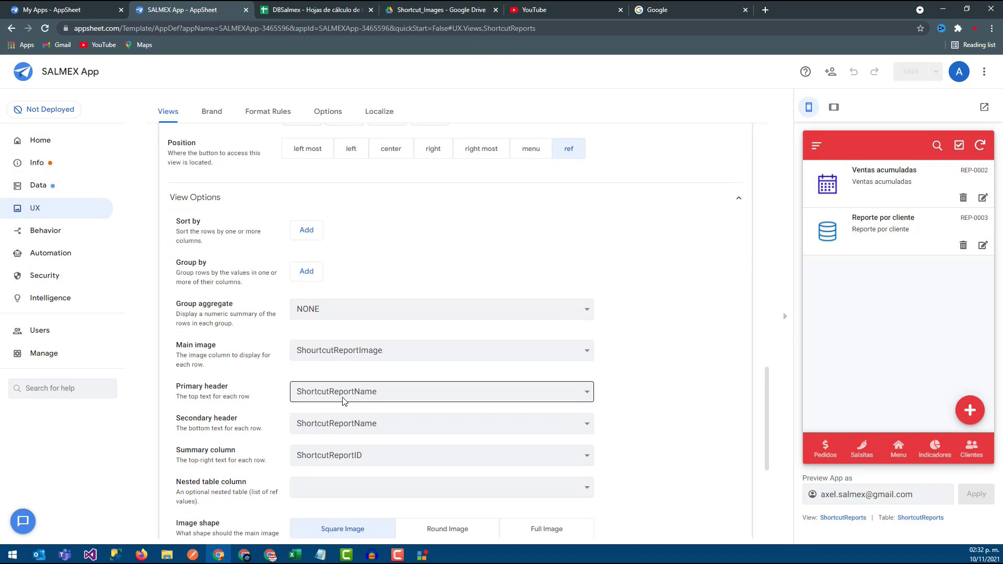
scroll(358, 442, "down", 1)
scroll(391, 407, "up", 5)
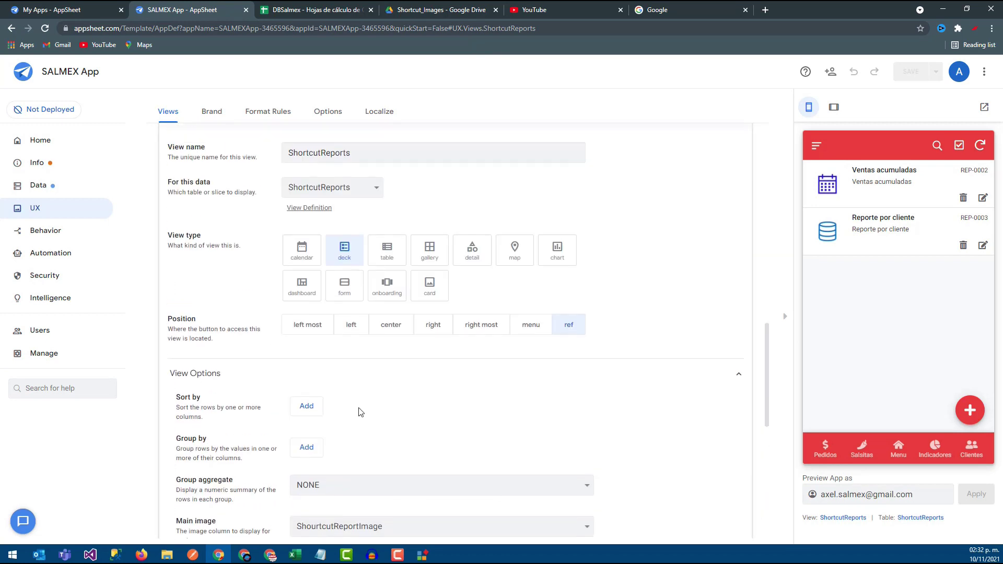
left_click(892, 445)
left_click(850, 418)
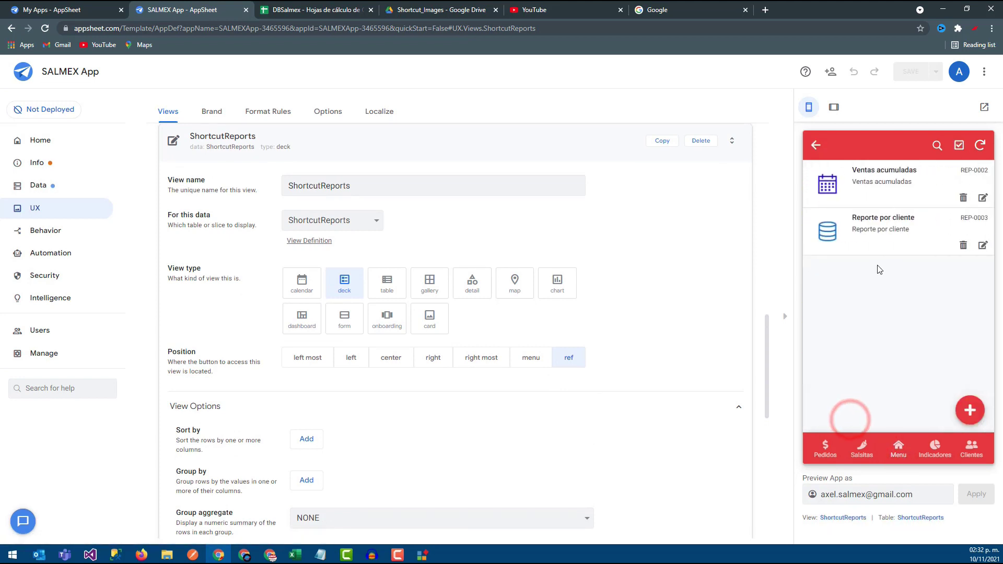
left_click(894, 181)
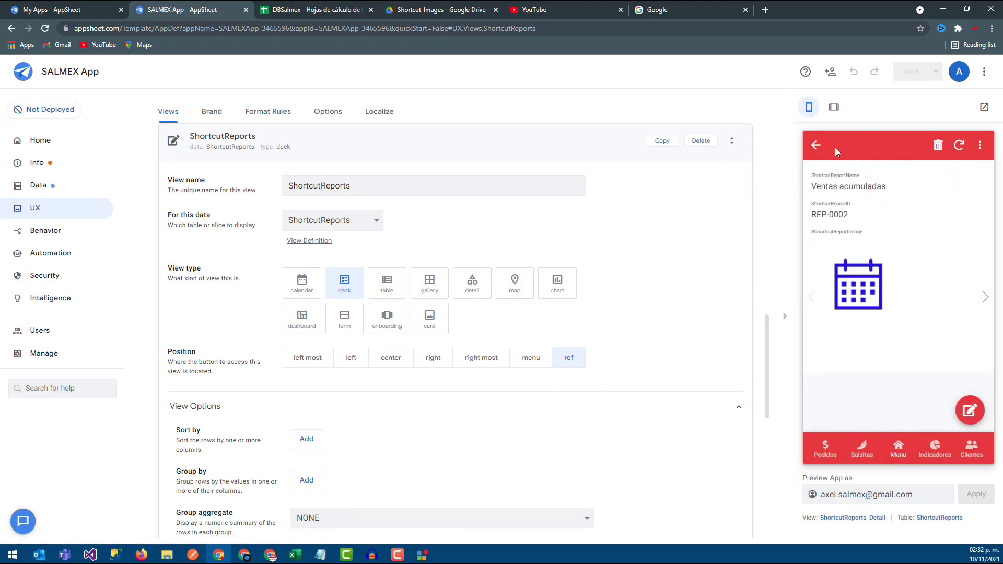
left_click(818, 149)
scroll(423, 361, "down", 1)
scroll(402, 392, "down", 4)
scroll(397, 402, "down", 4)
left_click(214, 432)
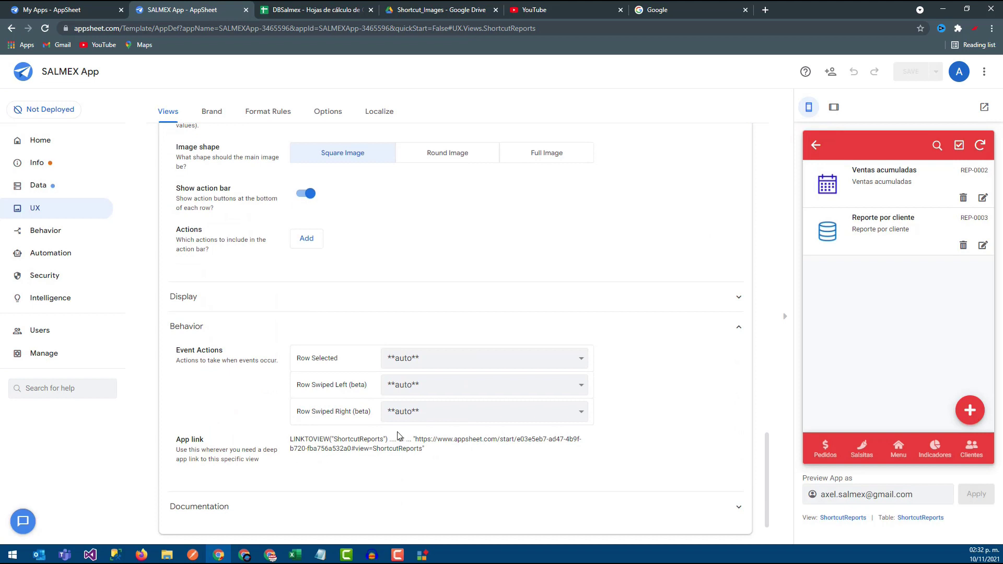
scroll(398, 435, "down", 1)
left_click(427, 368)
left_click(431, 365)
left_click(432, 313)
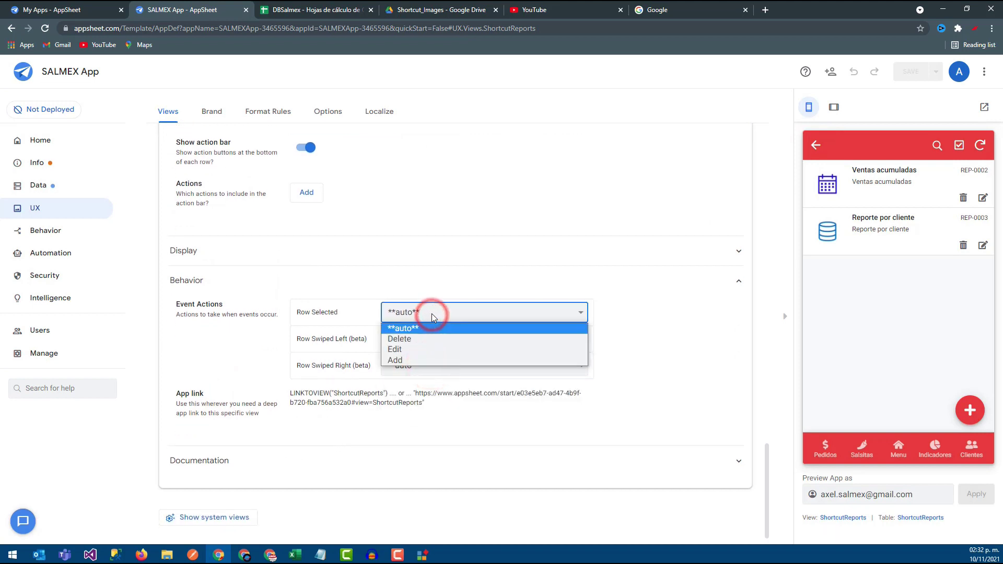
left_click(428, 334)
left_click(413, 366)
left_click(413, 366)
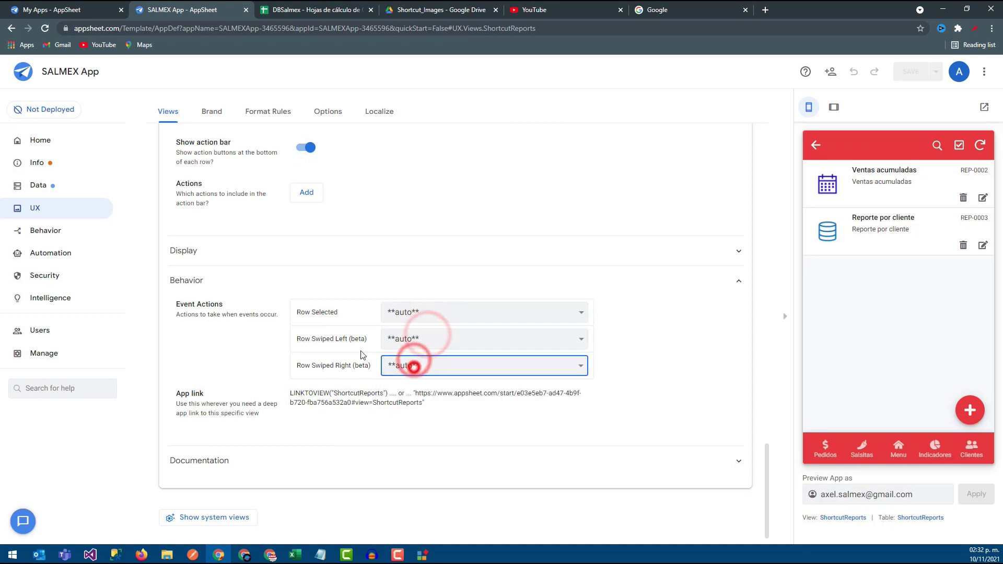
scroll(362, 356, "up", 5)
scroll(303, 346, "up", 6)
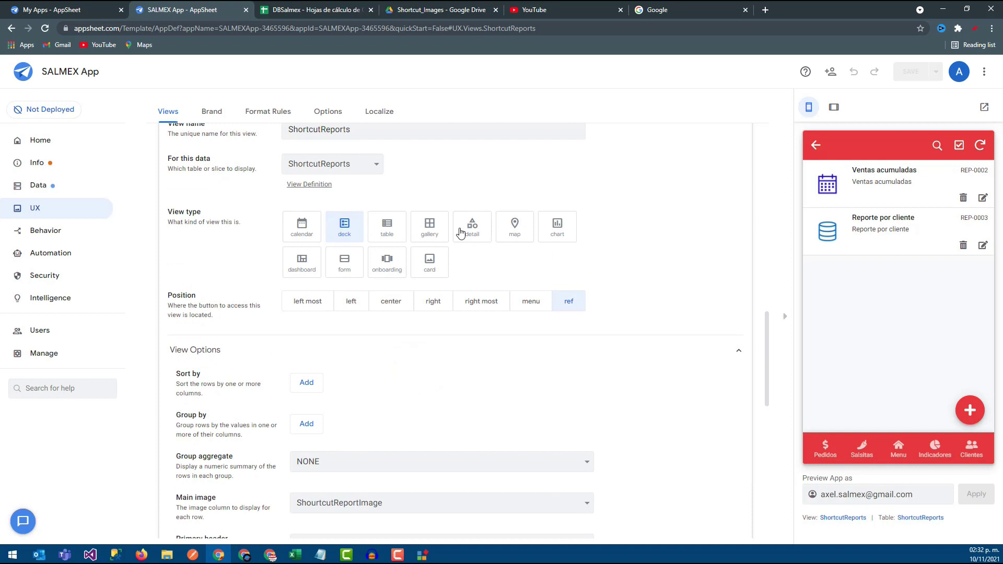
- Make ShortcutReports a gallery view, leaving its Row Selected action at auto
left_click(436, 232)
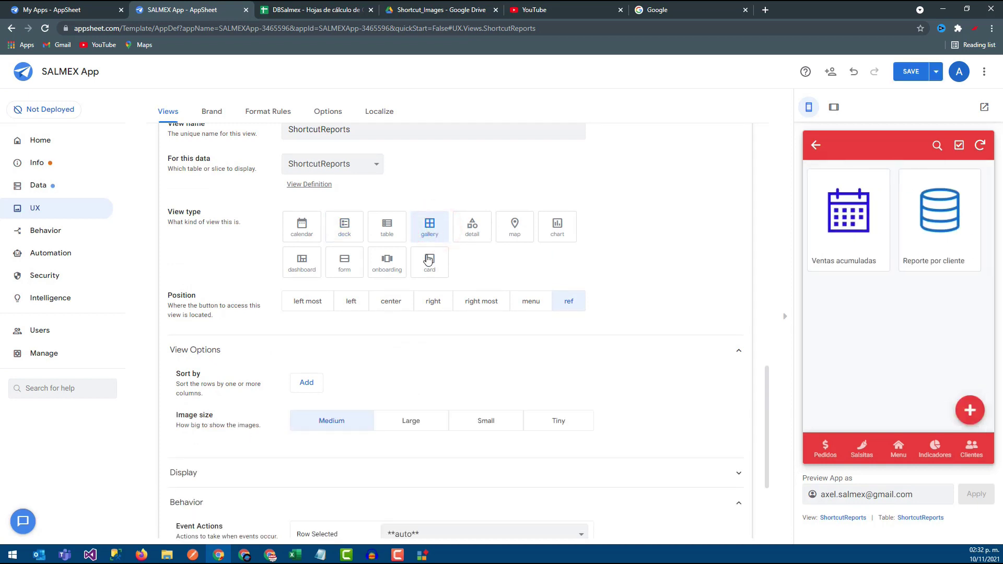
scroll(373, 393, "down", 3)
left_click(417, 367)
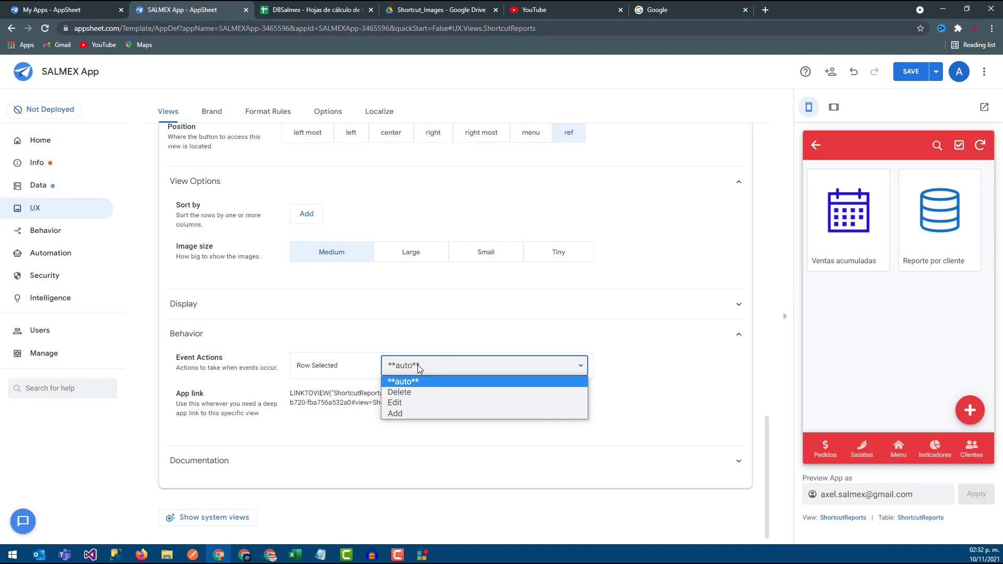
left_click(418, 365)
left_click(415, 322)
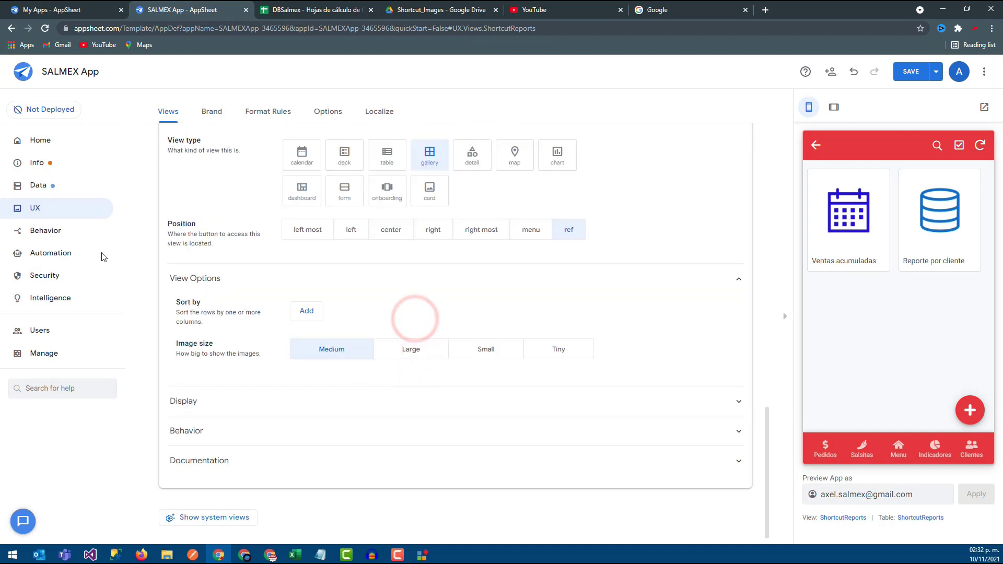
scroll(399, 284, "up", 4)
scroll(526, 236, "up", 6)
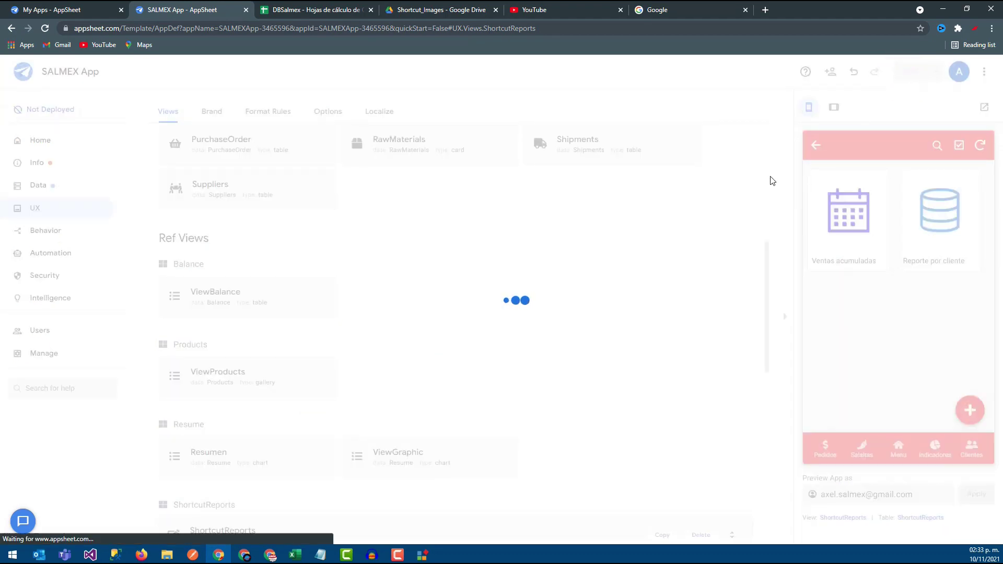
- Open the Data tables, expand the read-only Shortcut table, and scroll to ShortcutReports
left_click(43, 186)
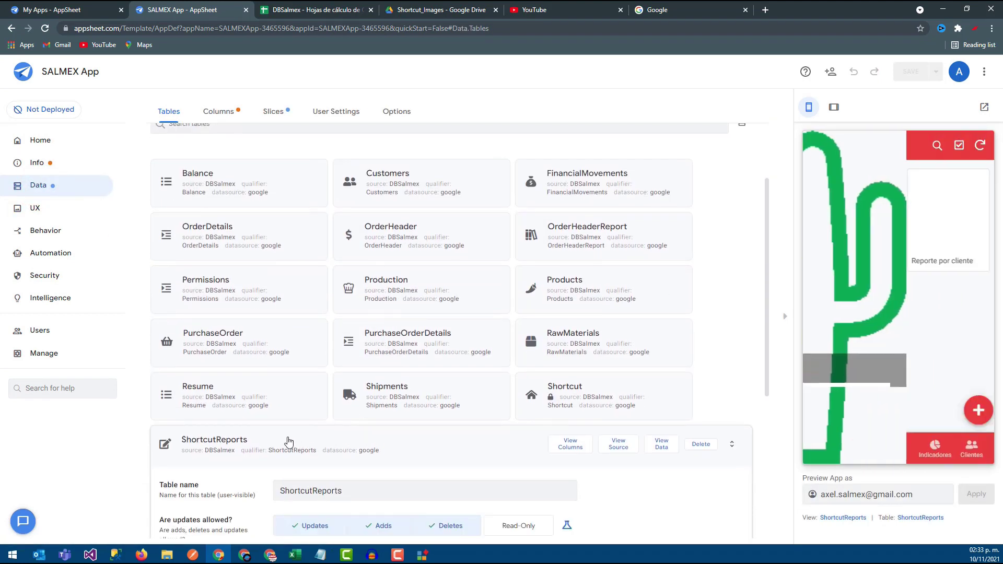
left_click(575, 391)
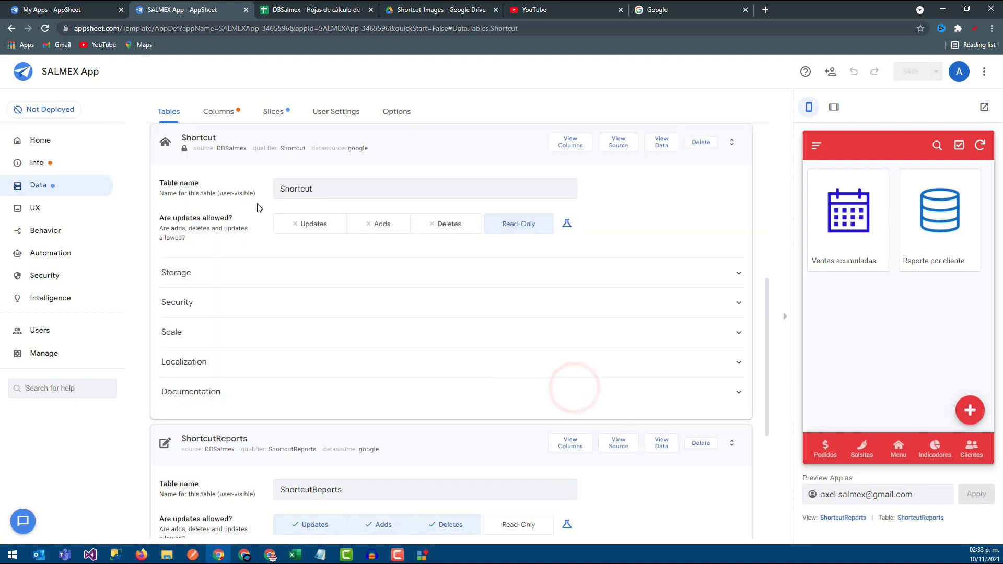
scroll(355, 402, "down", 2)
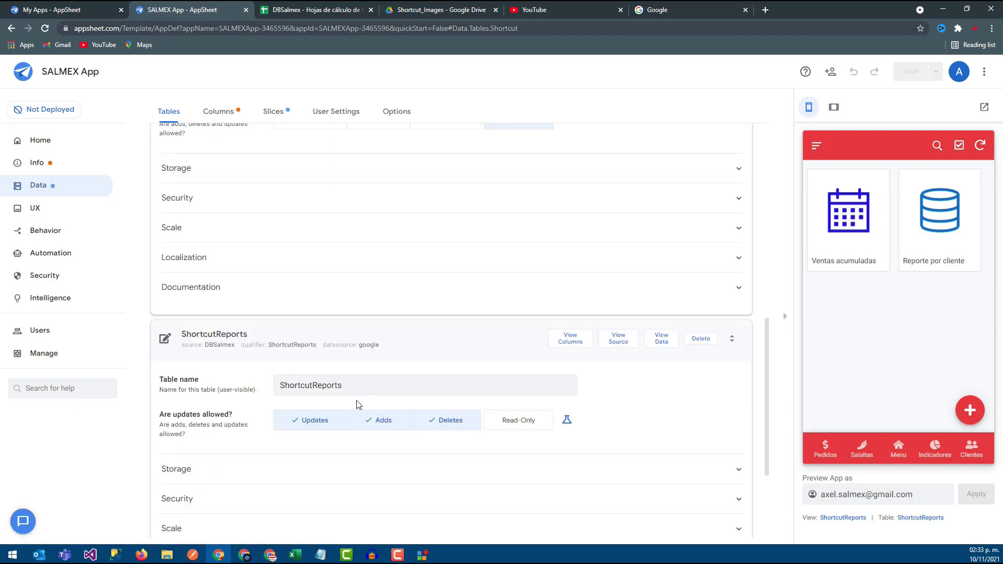
scroll(356, 406, "down", 1)
scroll(215, 470, "down", 1)
scroll(276, 394, "up", 2)
scroll(363, 359, "down", 2)
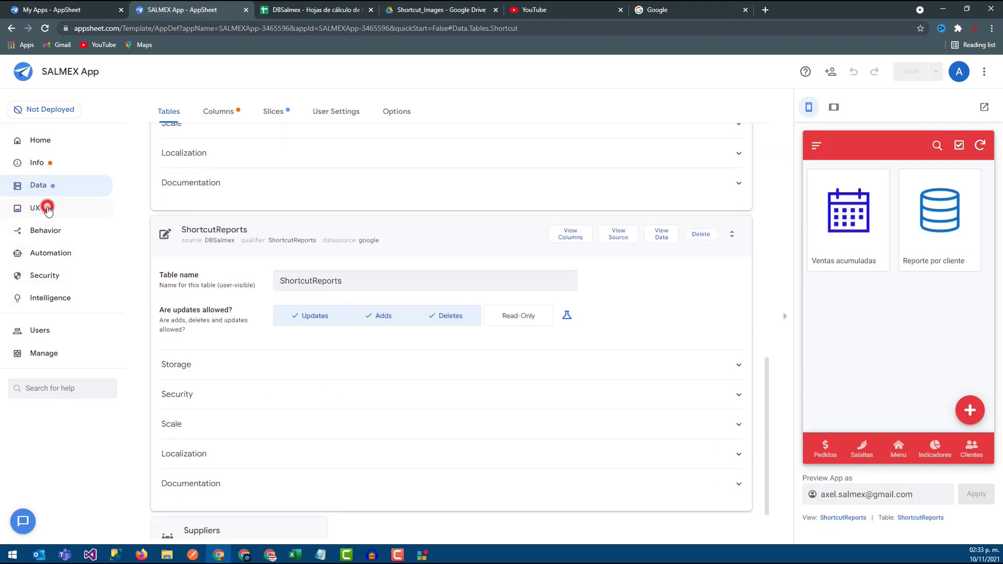
- Return to the views list and collapse the ShortcutReports view's settings
left_click(48, 209)
scroll(466, 352, "down", 2)
scroll(558, 406, "down", 1)
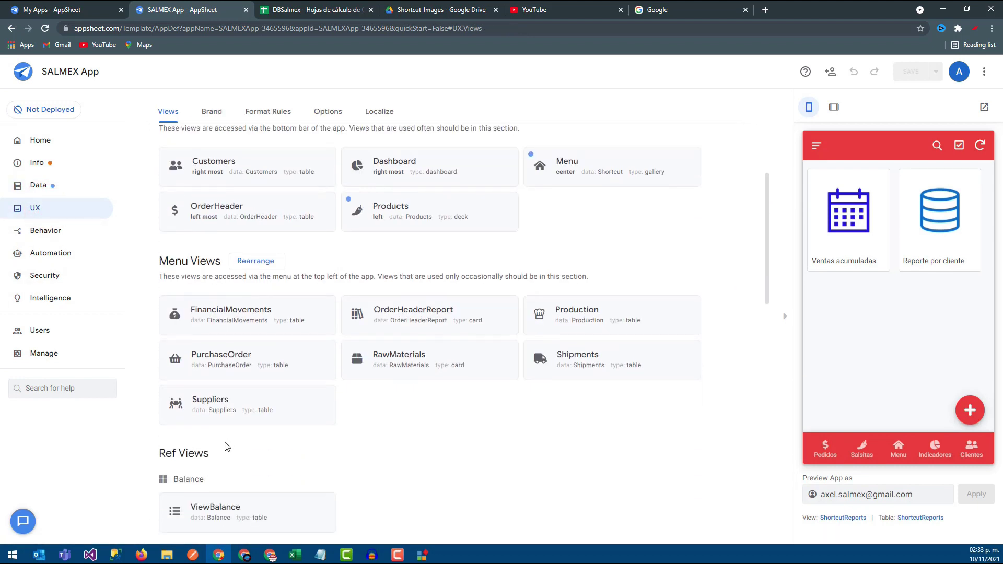
scroll(397, 355, "down", 2)
scroll(298, 434, "down", 3)
scroll(282, 432, "down", 1)
scroll(314, 436, "down", 2)
left_click(309, 331)
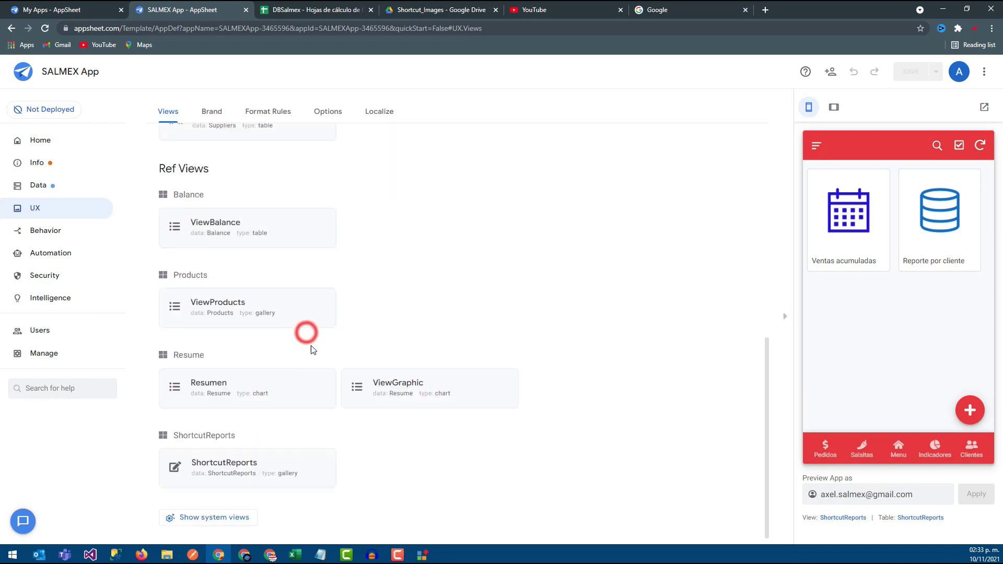
scroll(316, 397, "up", 3)
scroll(298, 361, "up", 1)
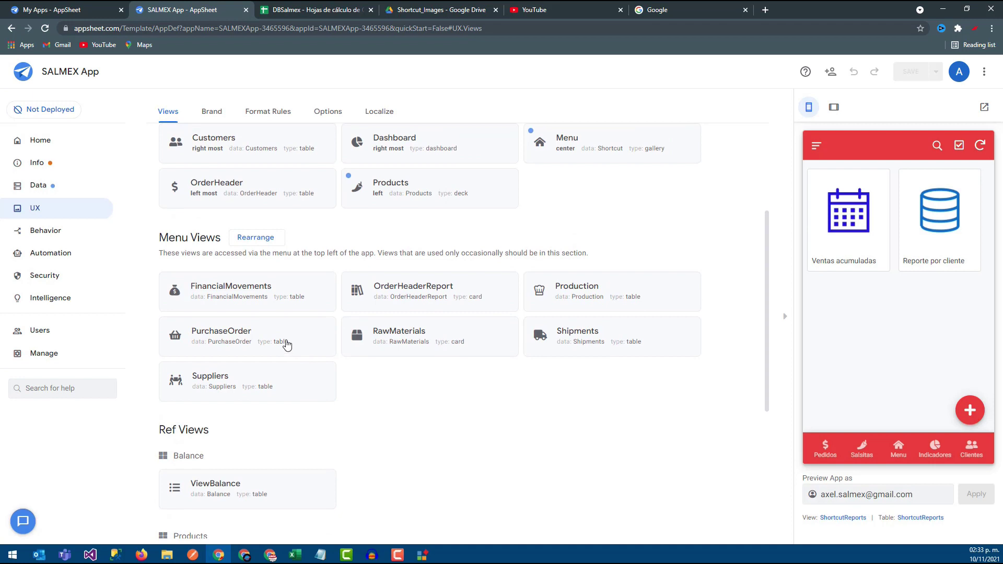
scroll(557, 315, "up", 2)
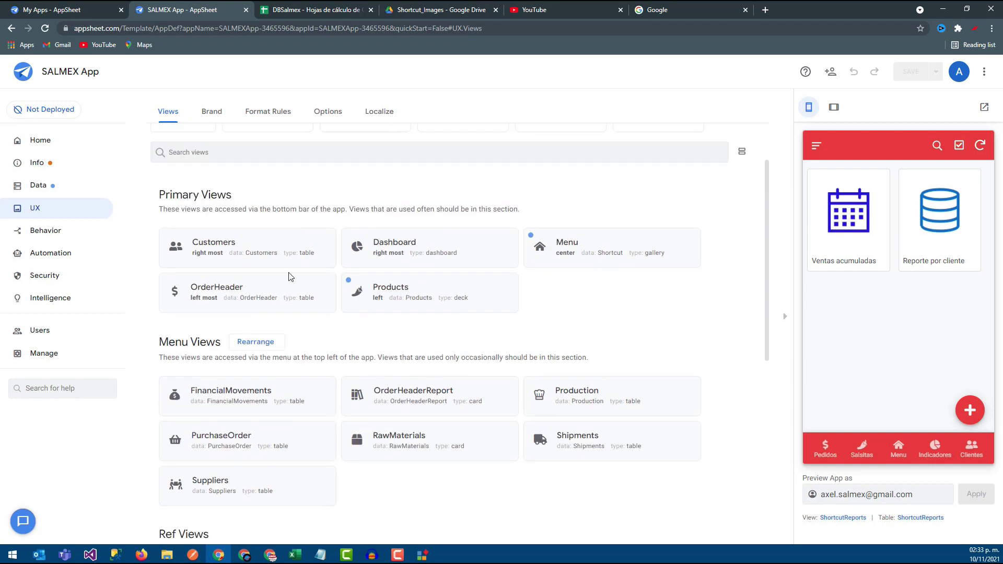
scroll(293, 351, "down", 1)
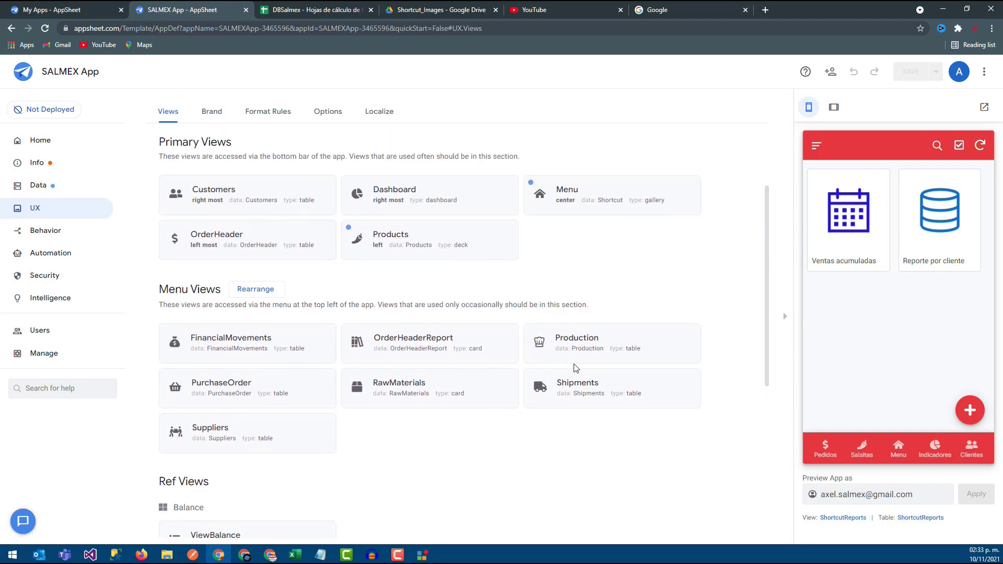
scroll(271, 376, "down", 1)
scroll(257, 407, "down", 3)
scroll(309, 422, "down", 2)
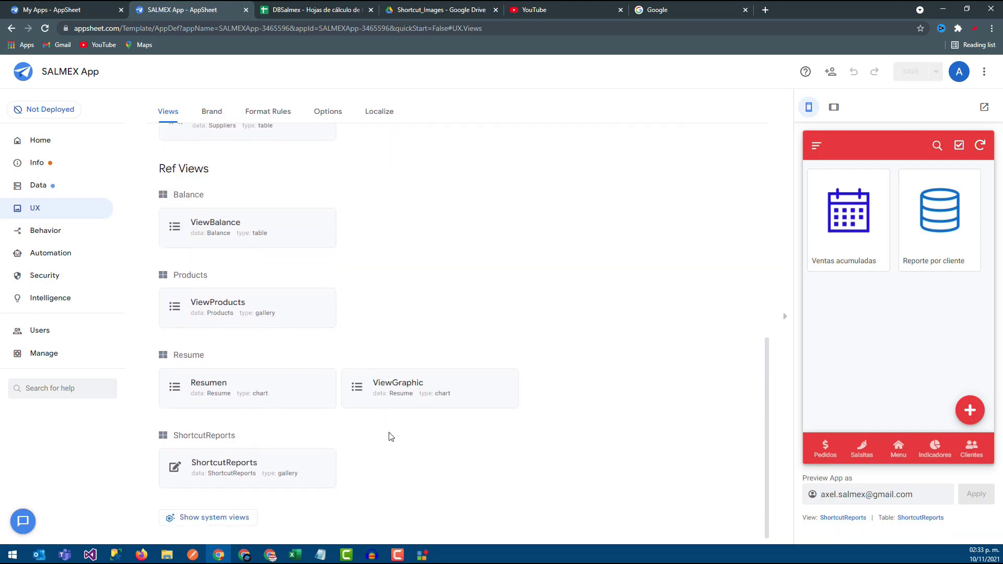
scroll(481, 365, "up", 3)
scroll(481, 365, "up", 2)
scroll(543, 318, "up", 2)
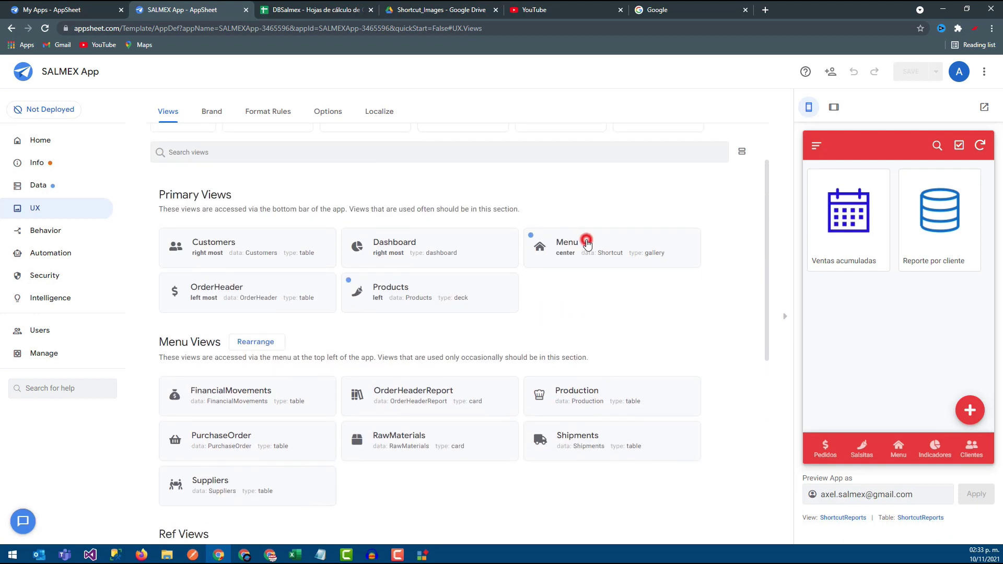
- Open the Menu view and confirm its Row Selected event action is OpenModule
left_click(587, 243)
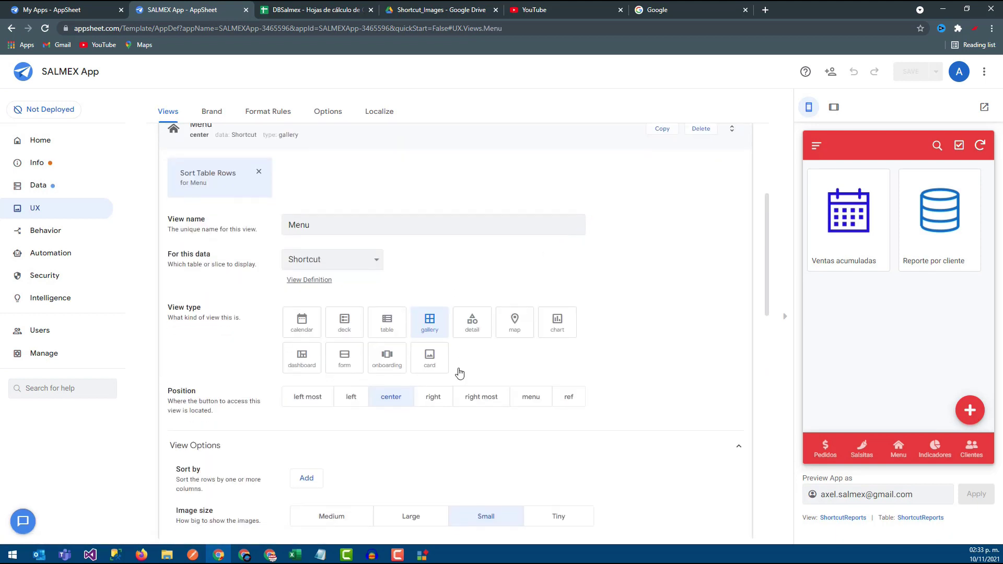
scroll(459, 372, "down", 2)
scroll(387, 397, "down", 2)
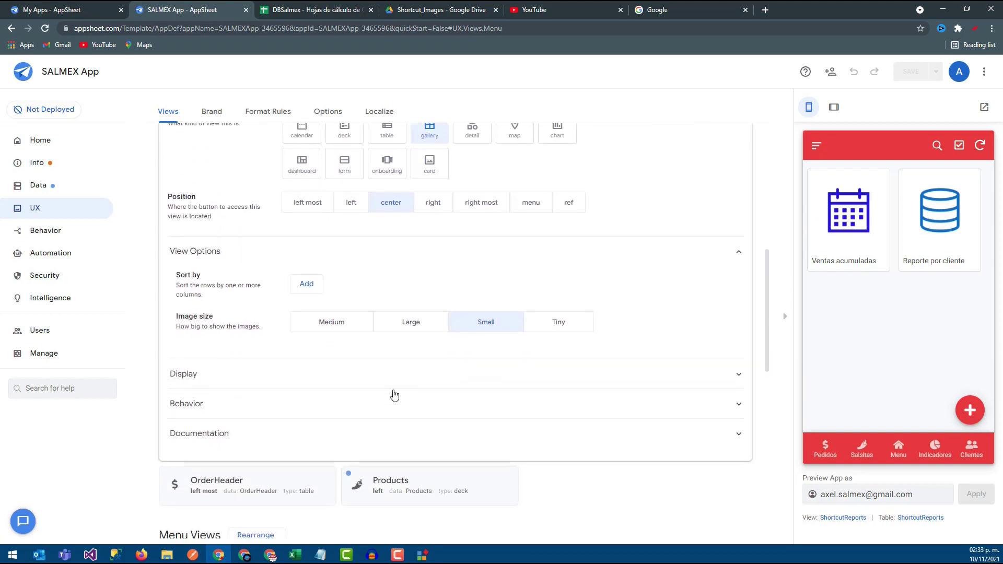
left_click(243, 372)
scroll(243, 375, "down", 4)
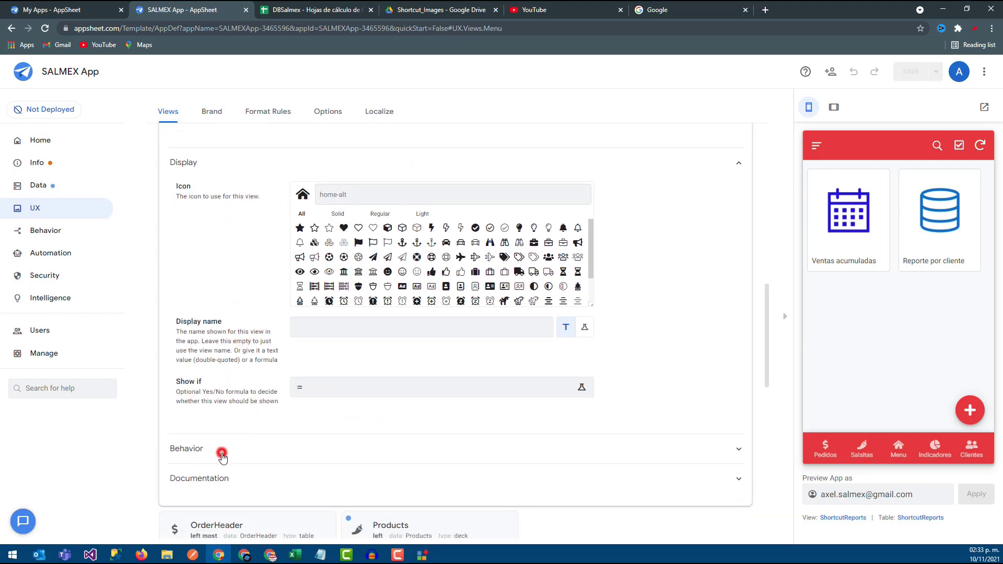
left_click(222, 453)
scroll(313, 386, "down", 3)
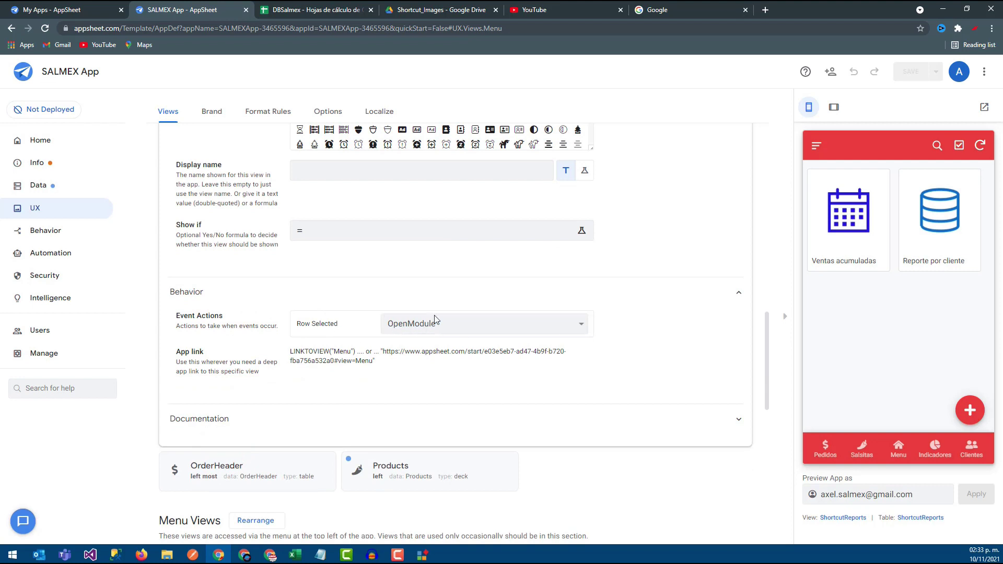
left_click(447, 328)
left_click(447, 327)
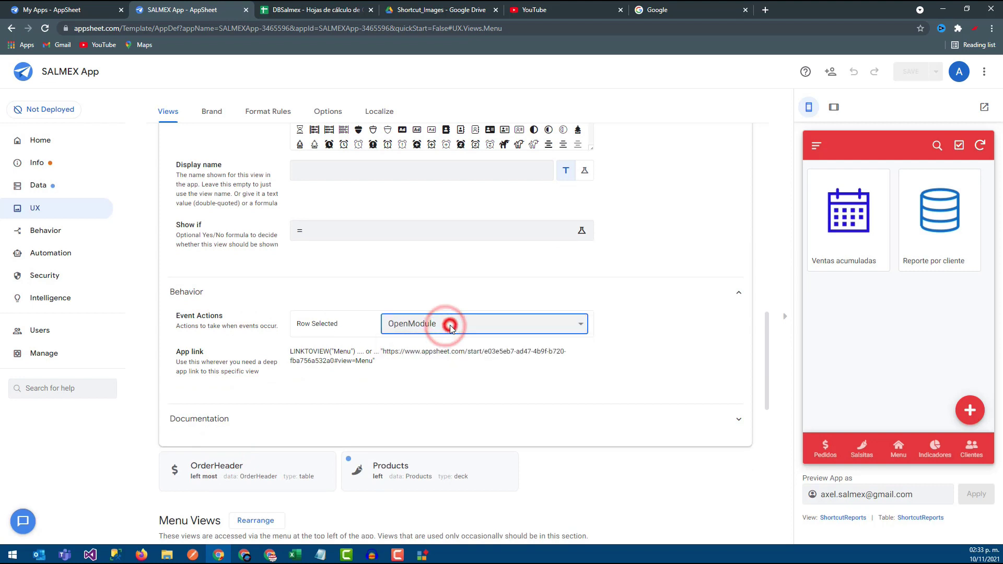
scroll(361, 362, "up", 1)
scroll(361, 362, "up", 2)
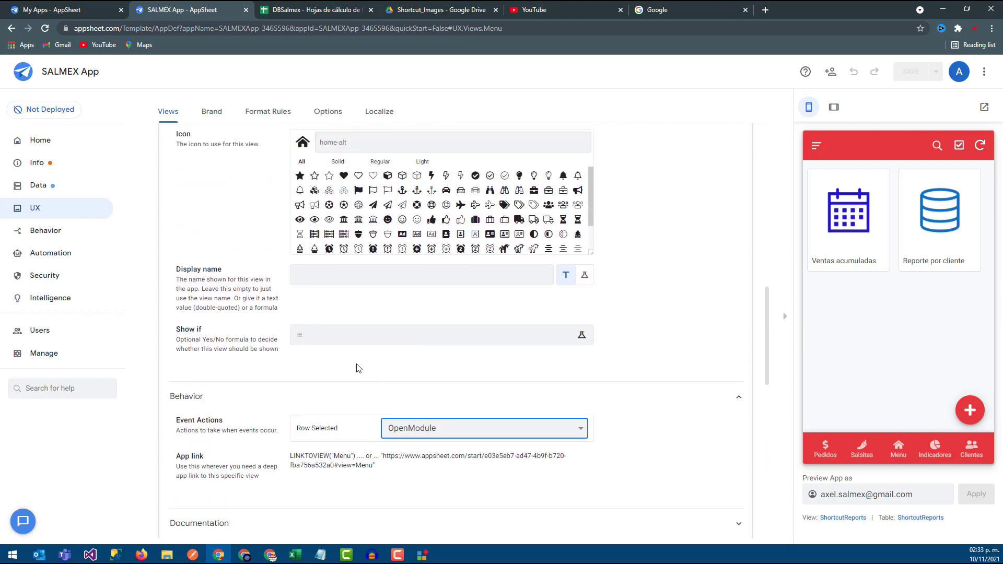
- Create a new action named OpenModule2 for the ShortcutReports table
left_click(62, 230)
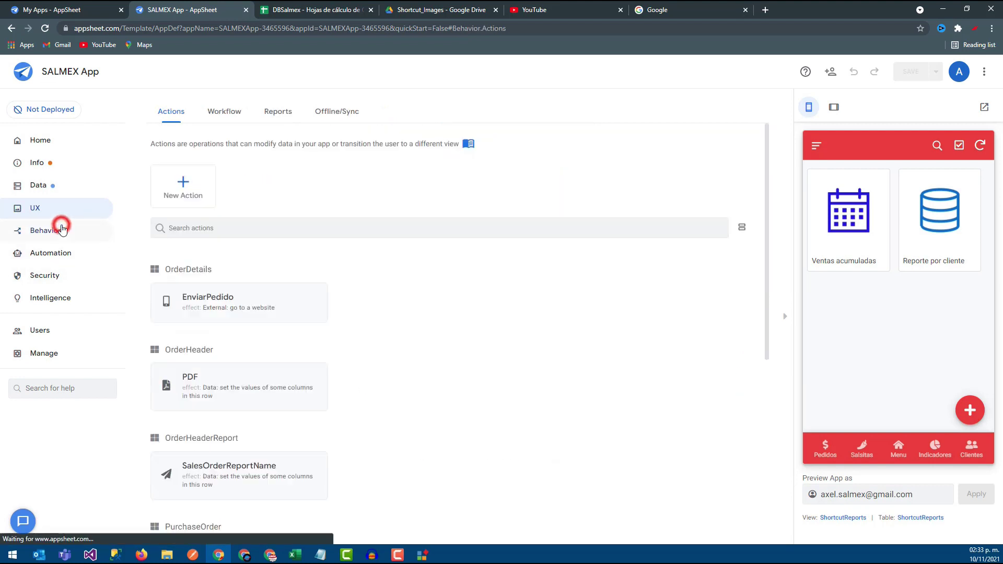
left_click(183, 196)
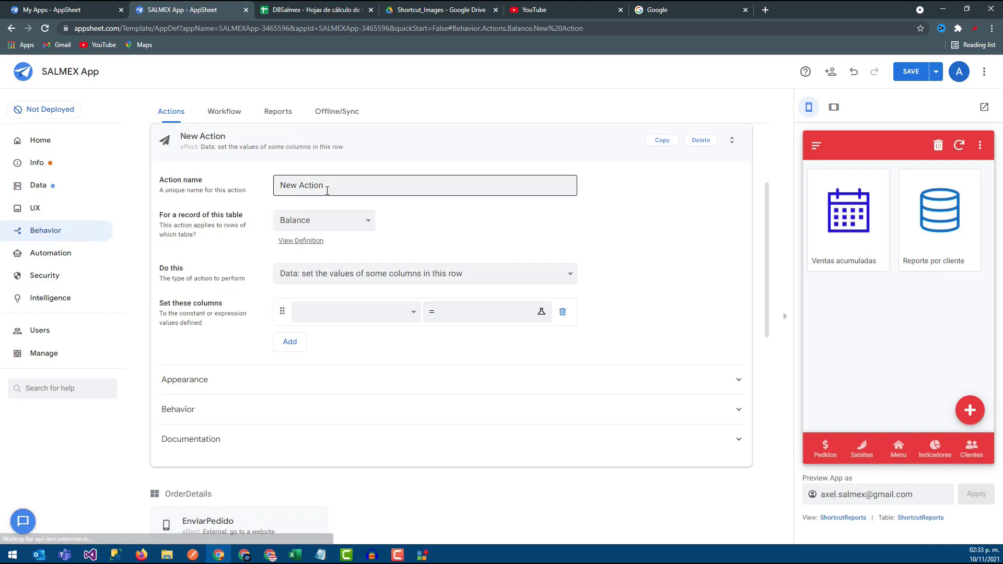
triple_click(386, 186)
type("OpenModule2")
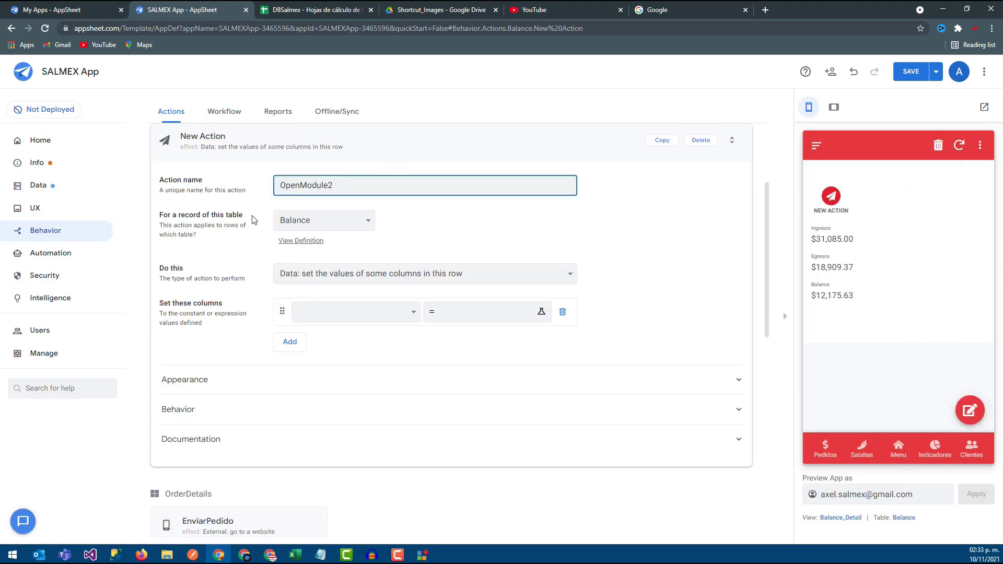
left_click(334, 230)
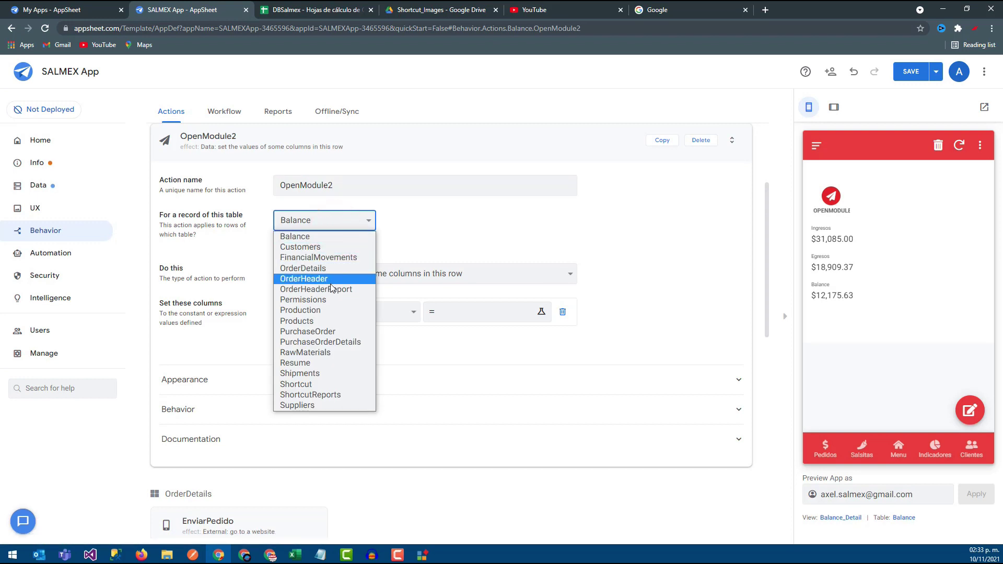
left_click(318, 396)
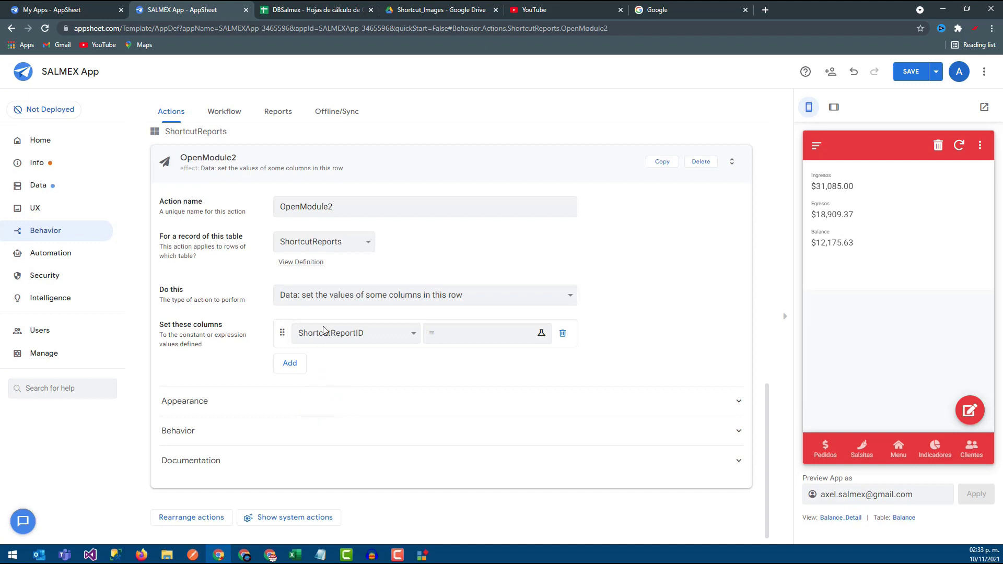
- Expand the existing OpenModule action's settings for comparison
scroll(345, 314, "up", 2)
scroll(336, 313, "up", 2)
left_click(273, 291)
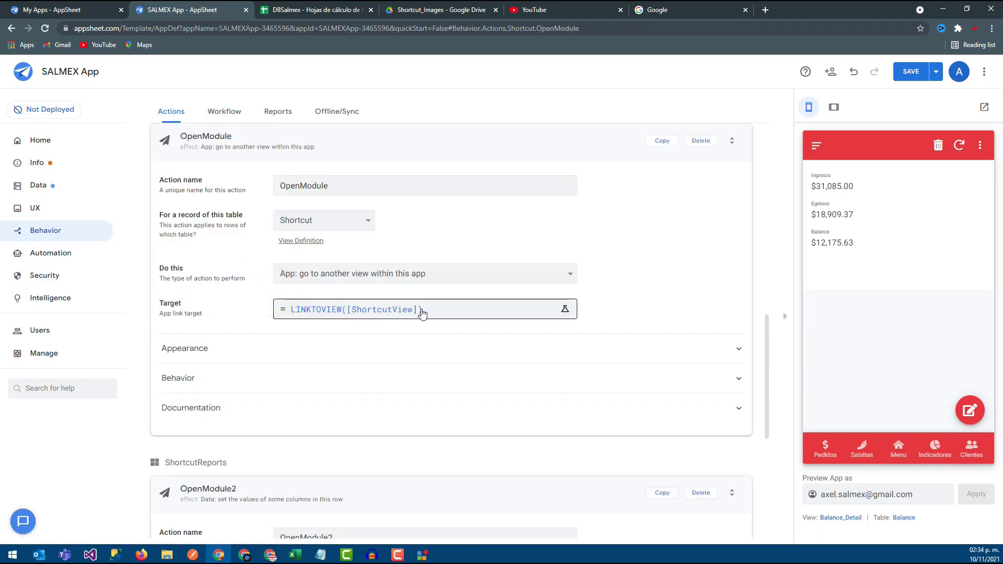
- Inspect OpenModule's target expression and action type without changing them
left_click(418, 310)
triple_click(409, 148)
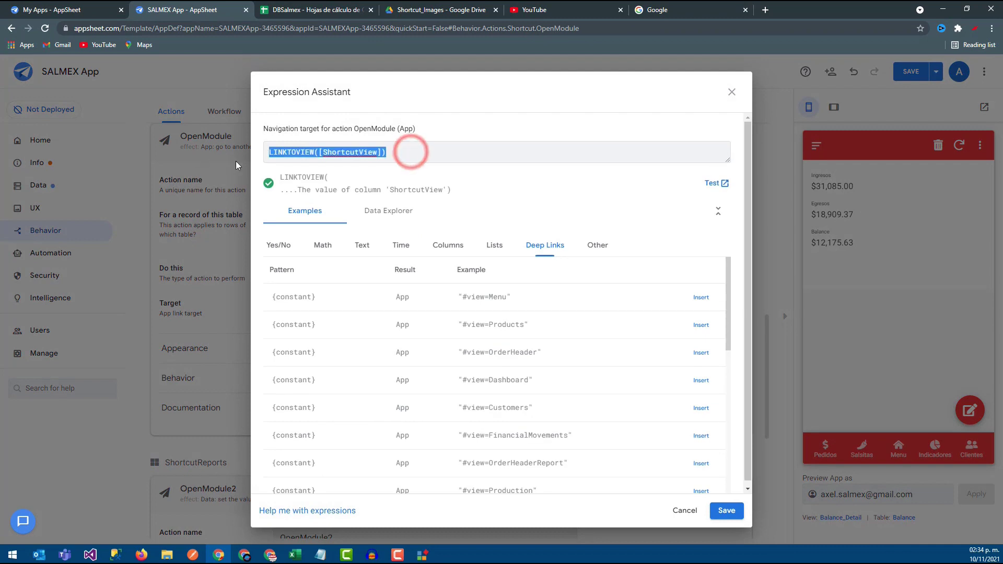
left_click(721, 515)
scroll(298, 418, "down", 3)
scroll(336, 340, "up", 2)
scroll(334, 470, "down", 3)
left_click(338, 426)
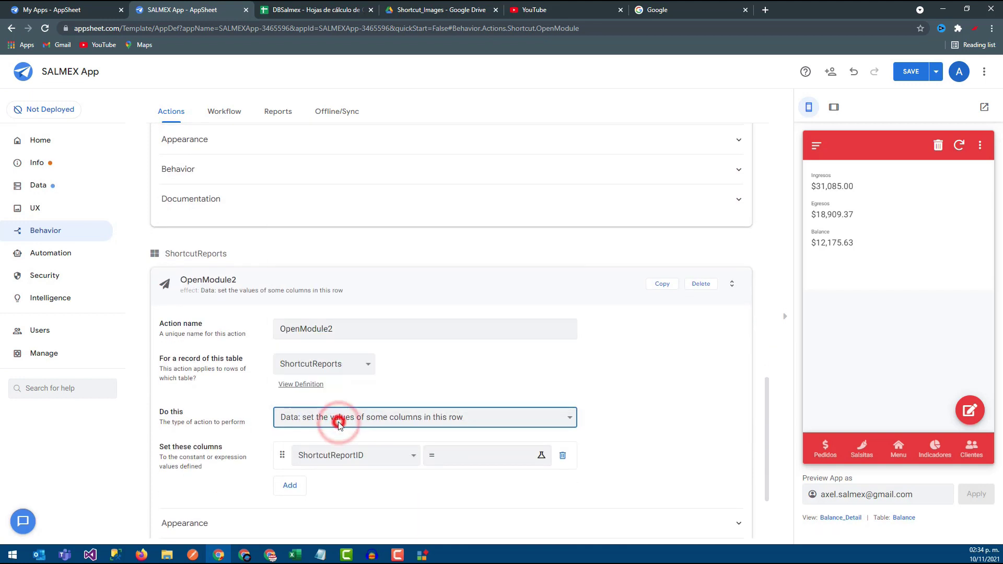
scroll(337, 420, "up", 3)
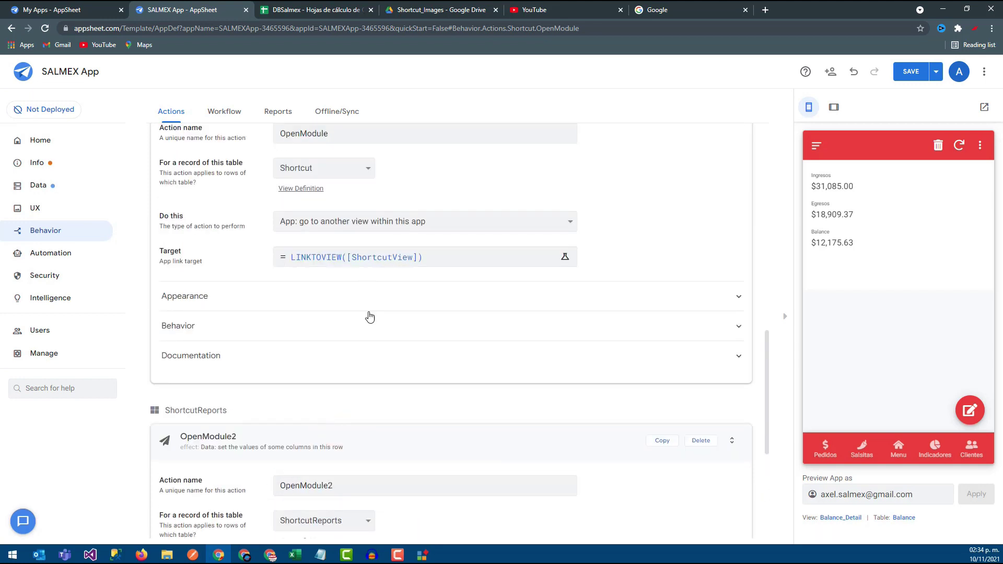
scroll(361, 366, "down", 2)
scroll(350, 444, "down", 2)
- Set OpenModule2 to go to another app view, targeting LINKTOVIEW([ShortcutReportURL]), and save
left_click(342, 469)
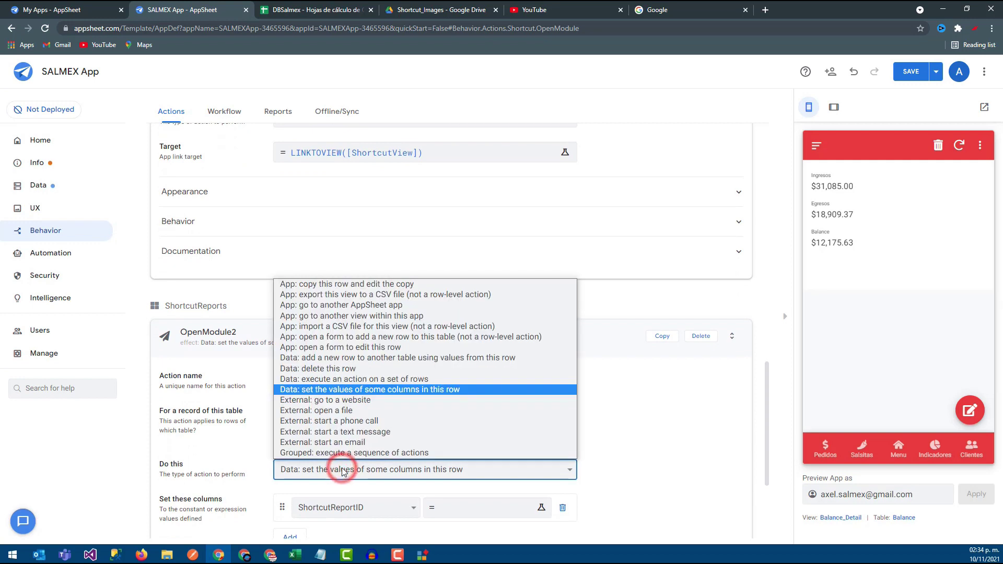
left_click(377, 316)
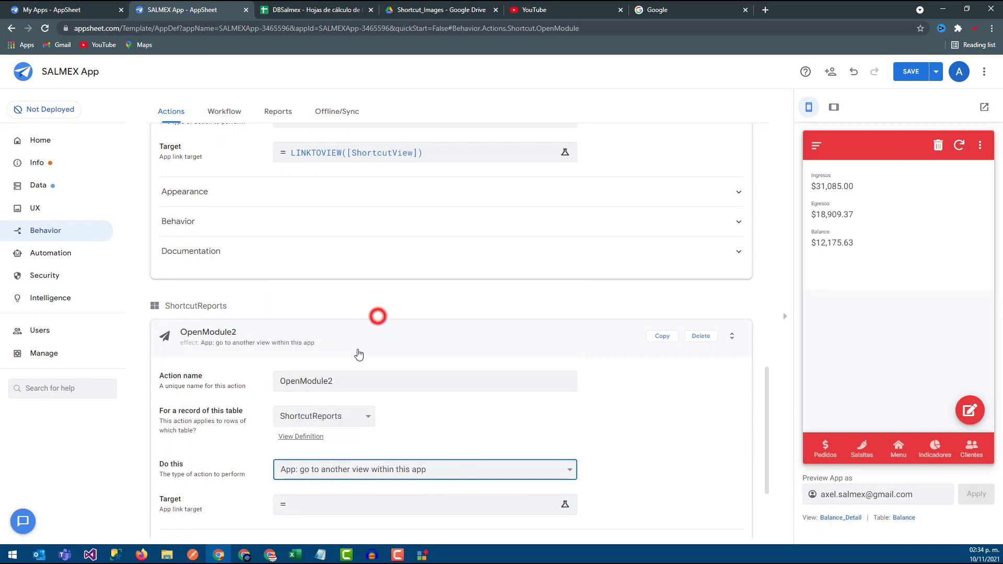
scroll(339, 397, "down", 2)
left_click(322, 403)
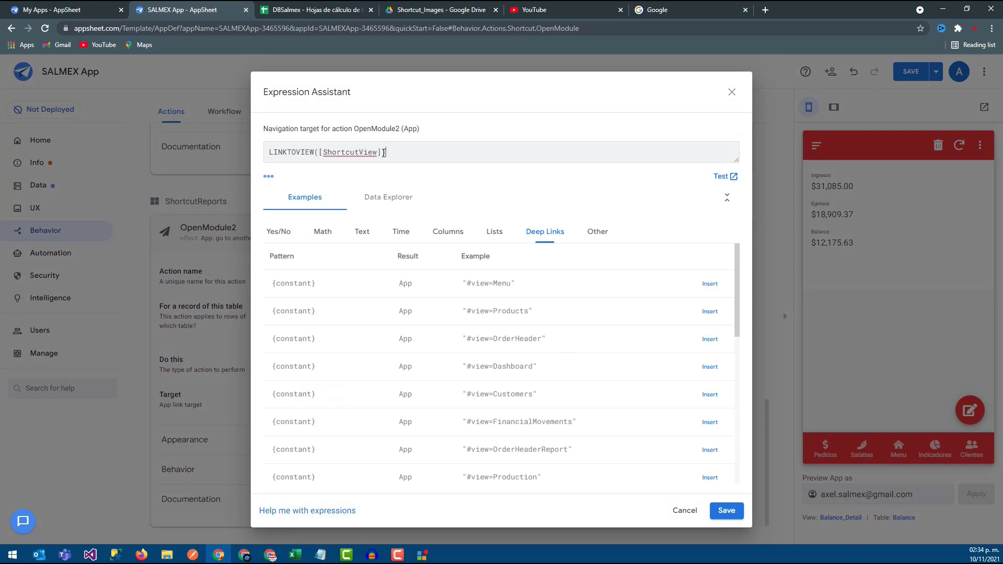
key("BackSpace")
key("BackSpace")
key("BackSpace")
left_click(461, 233)
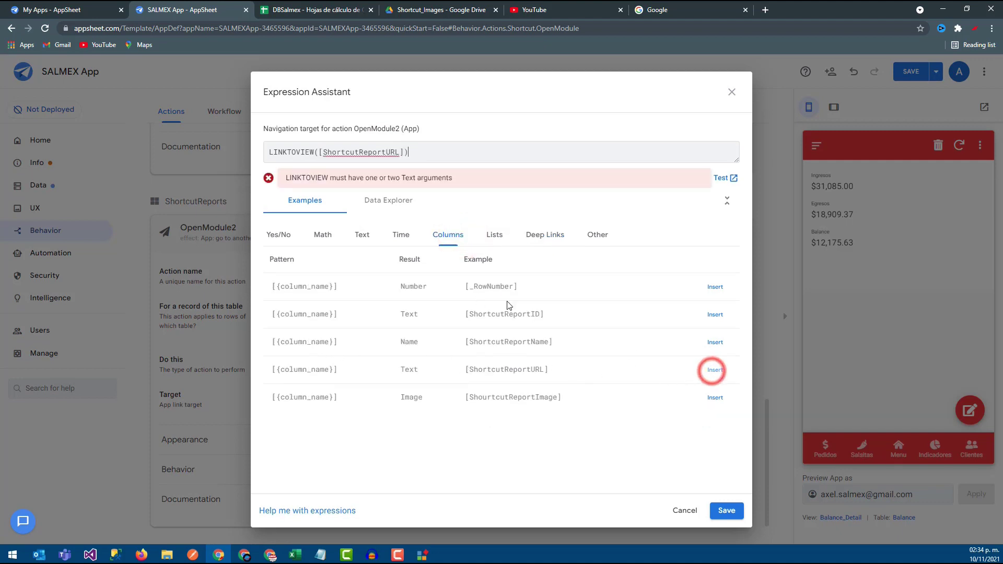
left_click(718, 511)
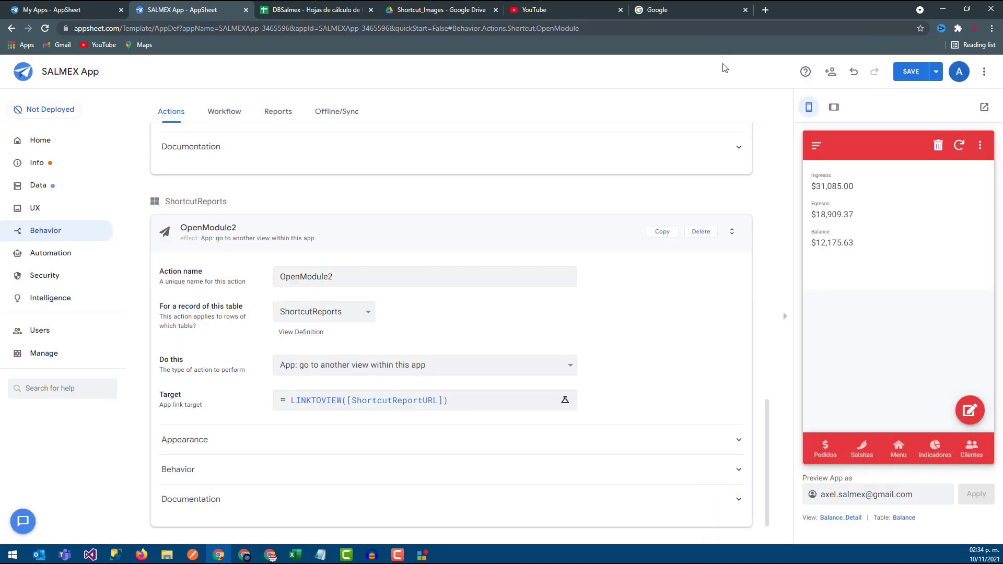
left_click(896, 76)
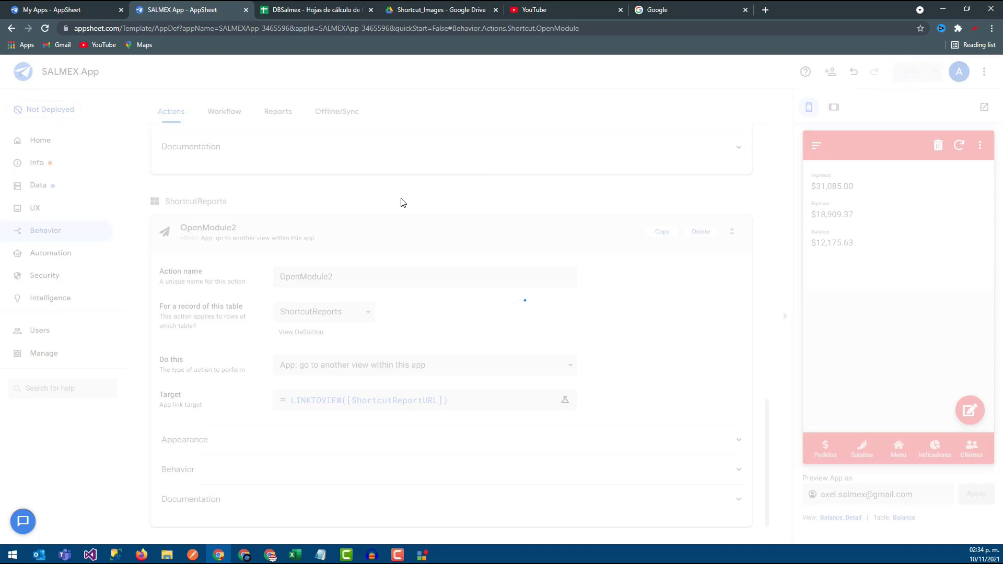
- In the views list, collapse the Menu view and expand the ShortcutReports view's settings
left_click(45, 209)
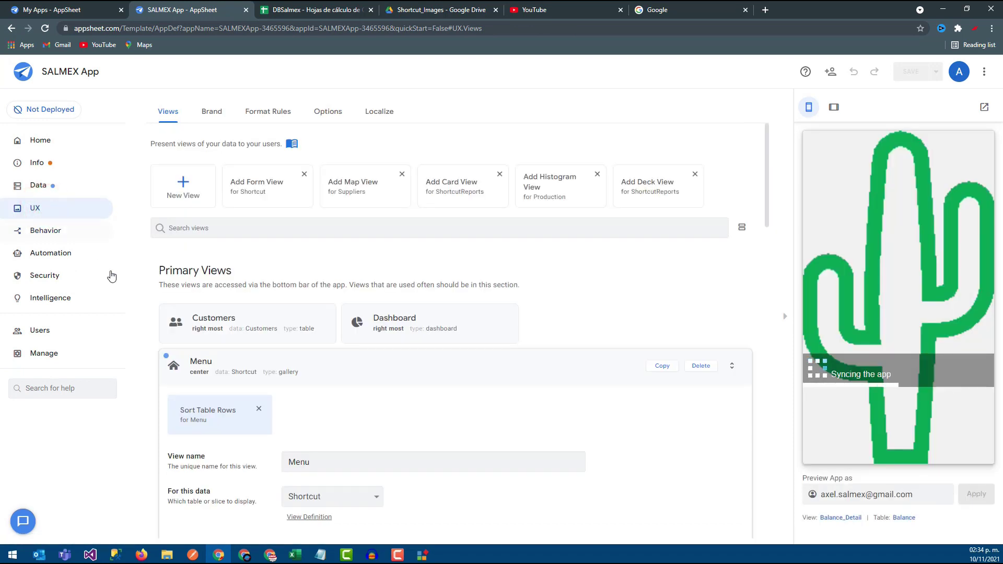
left_click(277, 373)
scroll(273, 387, "down", 5)
scroll(269, 426, "down", 3)
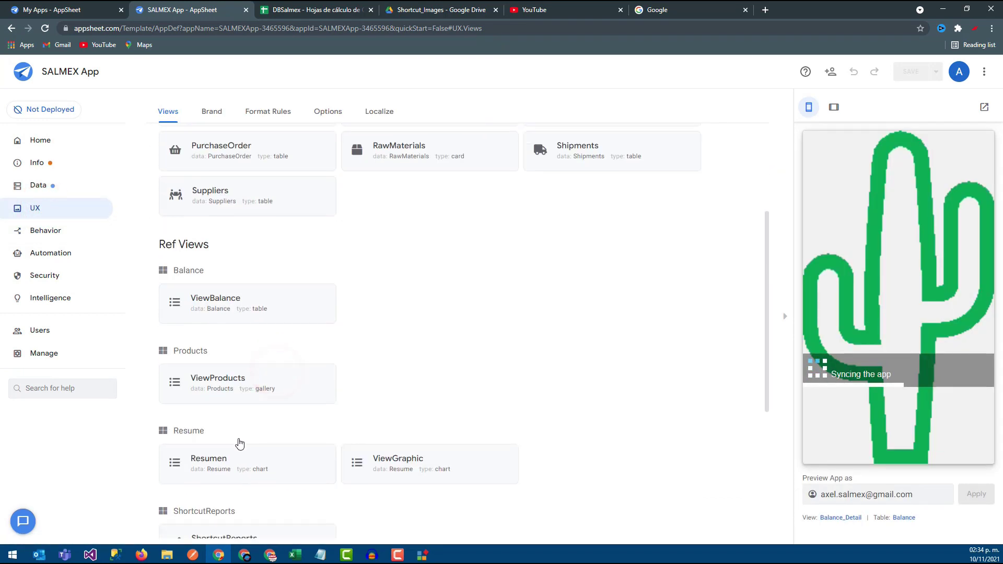
scroll(238, 447, "down", 2)
left_click(236, 398)
- Set the ShortcutReports Row Selected event action to OpenModule2 and save
scroll(314, 413, "down", 3)
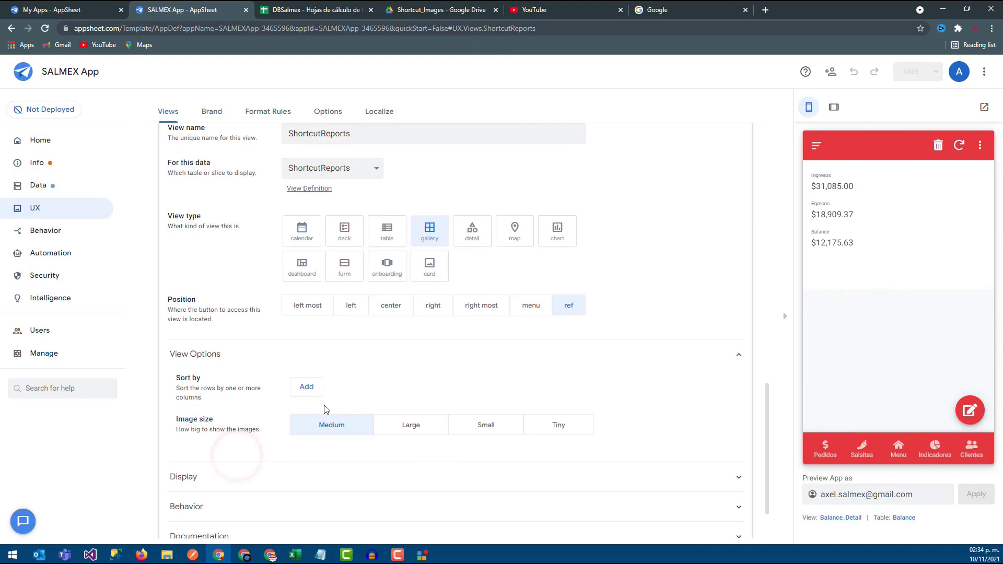
left_click(227, 406)
left_click(226, 403)
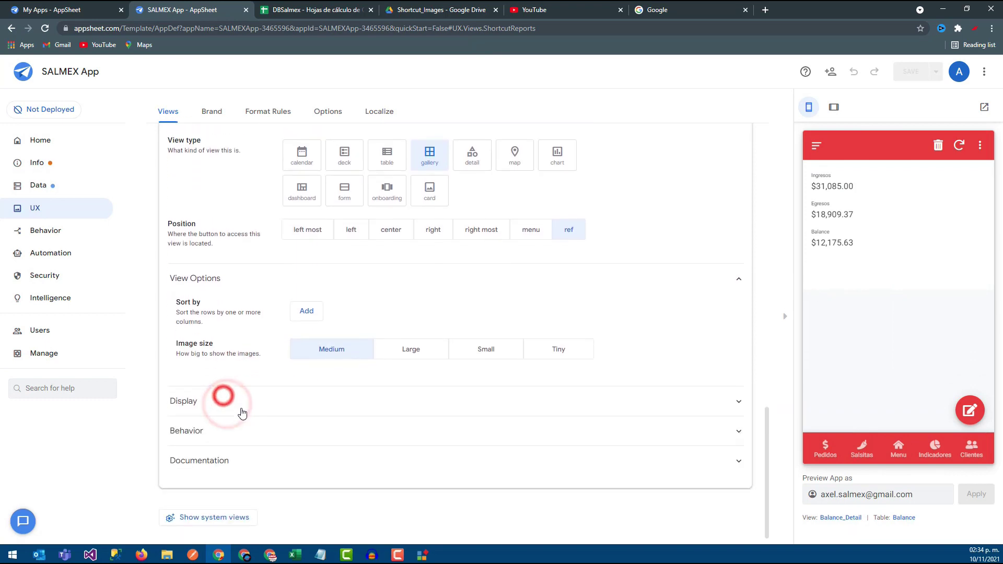
left_click(230, 429)
left_click(484, 361)
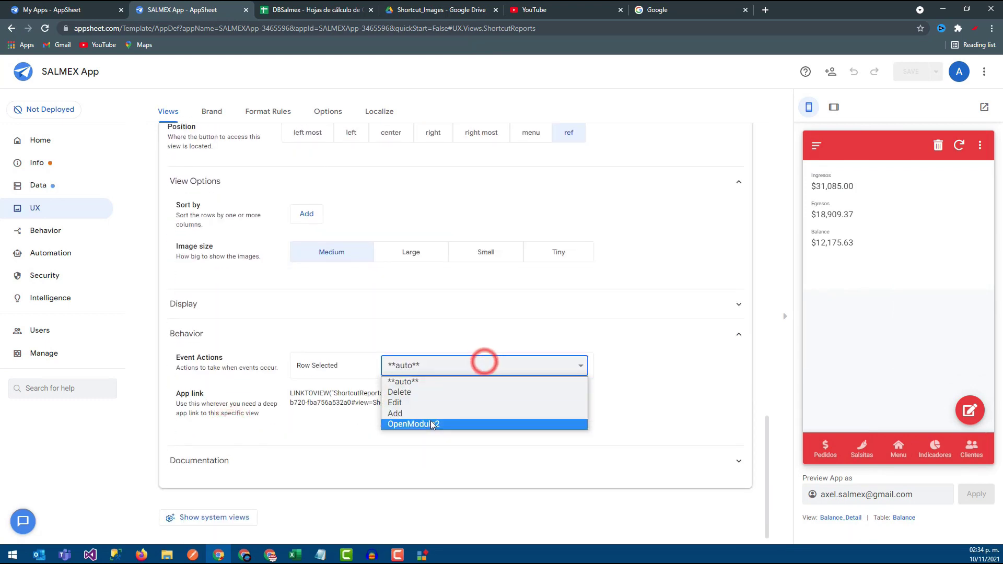
left_click(429, 424)
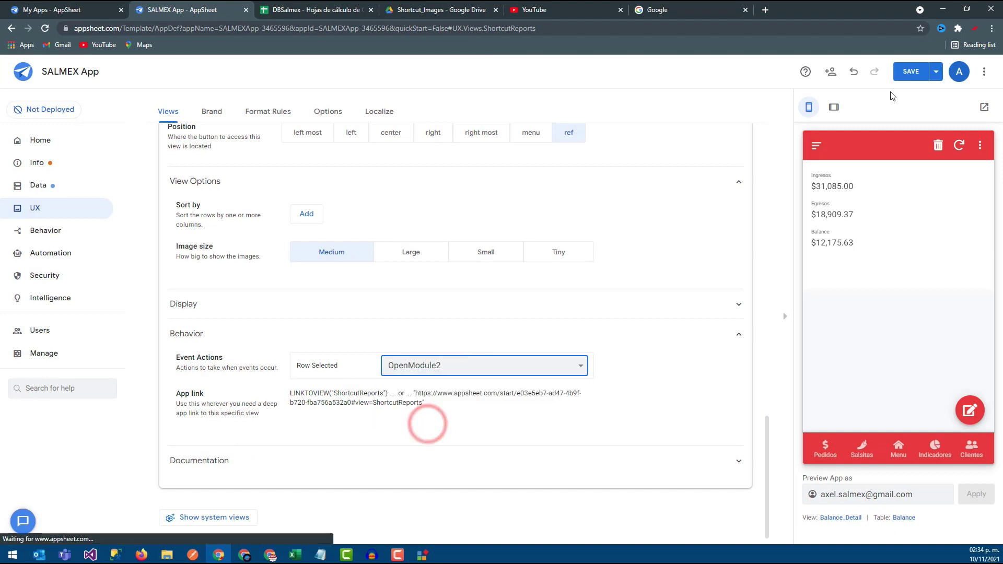
left_click(906, 82)
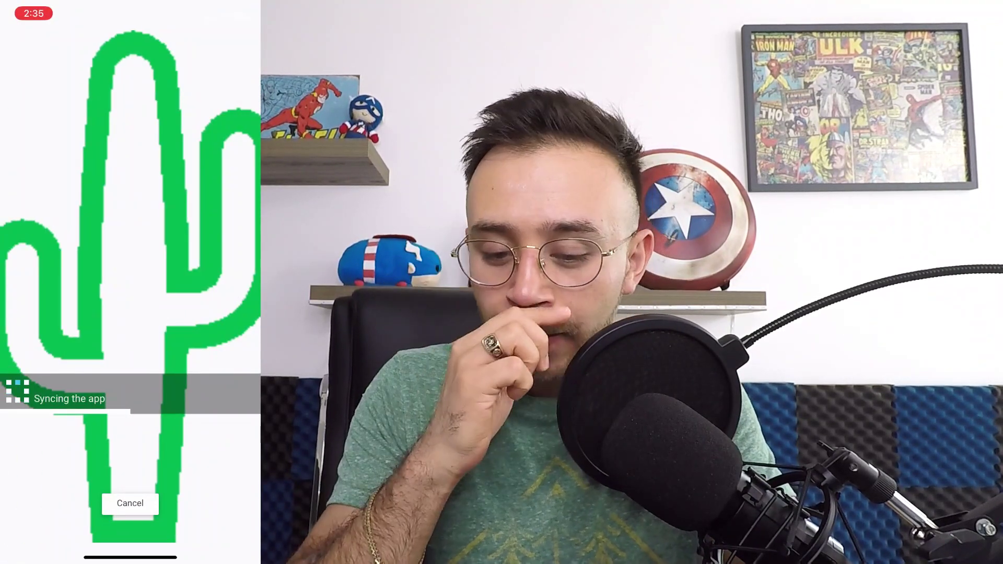
- On the phone, open Reportes and test the Reporte por cliente and Ventas acumuladas tiles
scroll(131, 285, "down", 2)
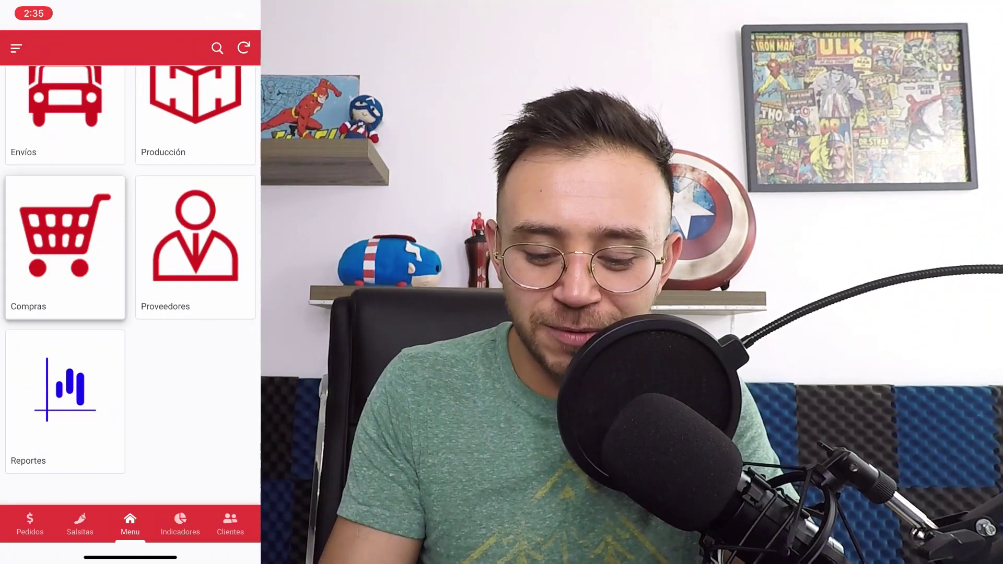
left_click(64, 401)
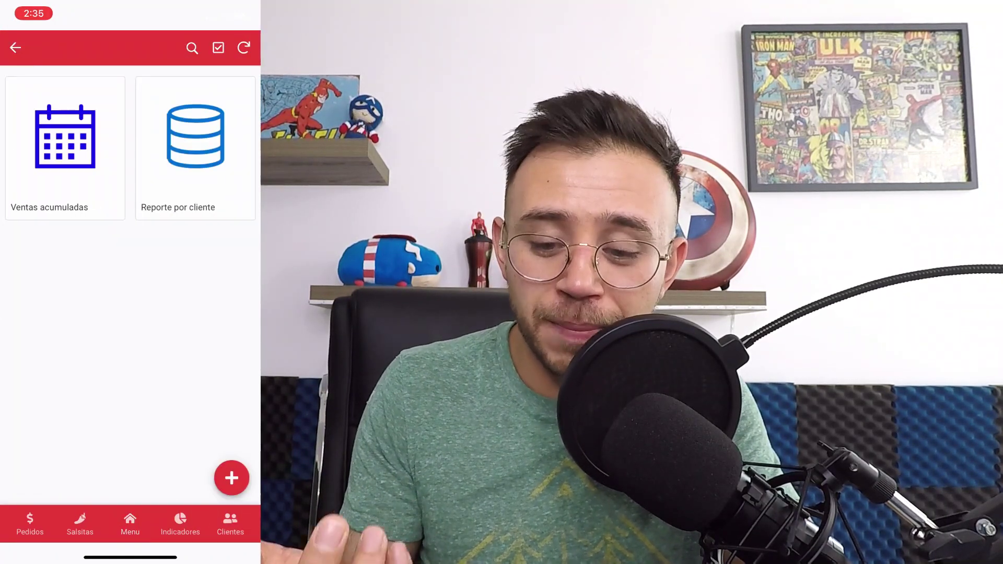
left_click(230, 524)
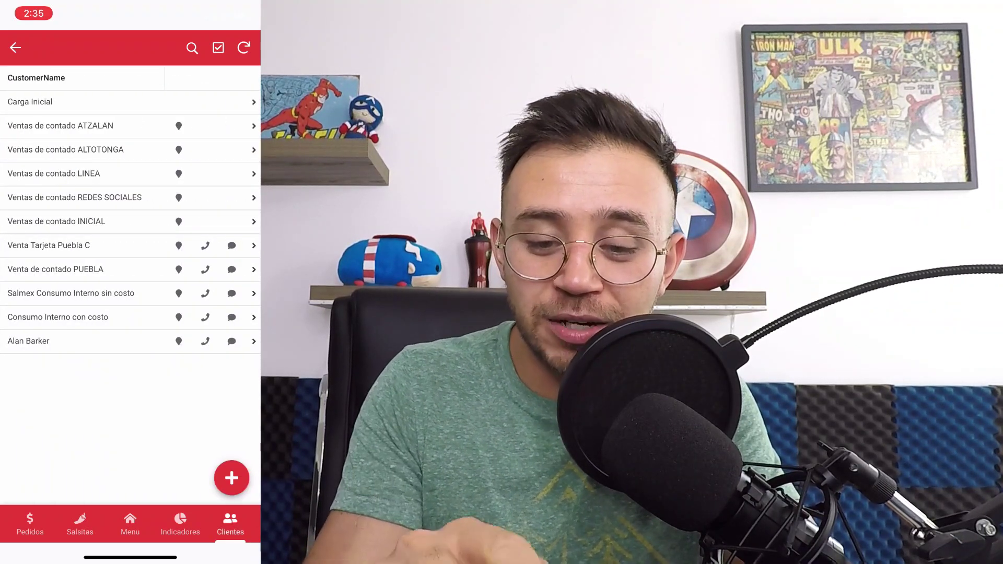
left_click(15, 47)
left_click(29, 524)
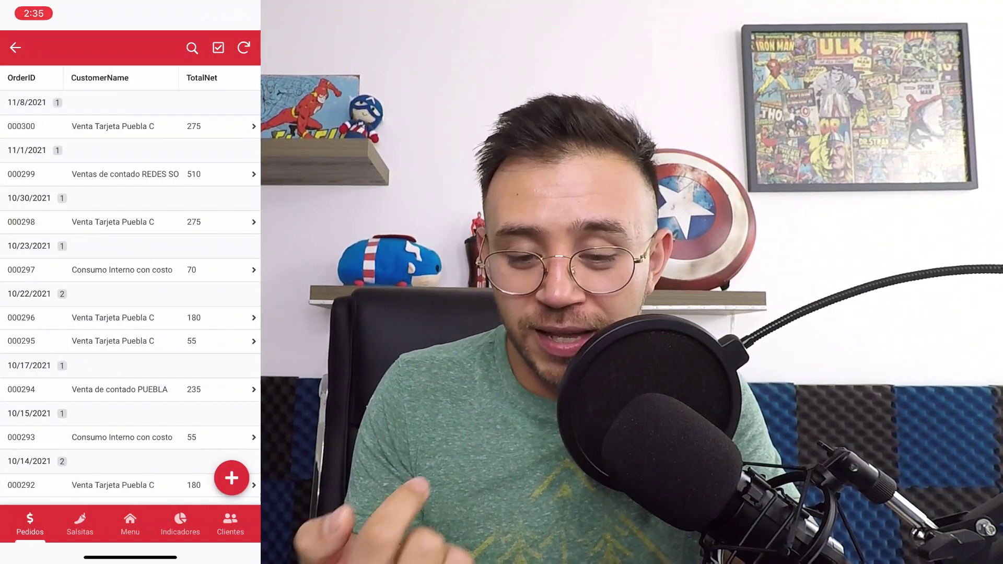
left_click(15, 47)
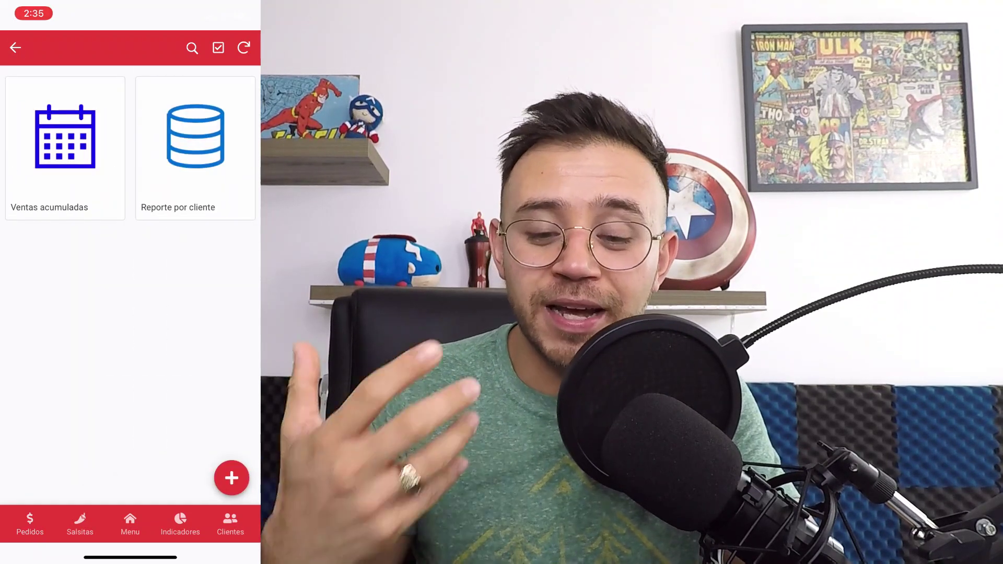
- Return to the main menu grid and reopen the Reportes screen
left_click(15, 48)
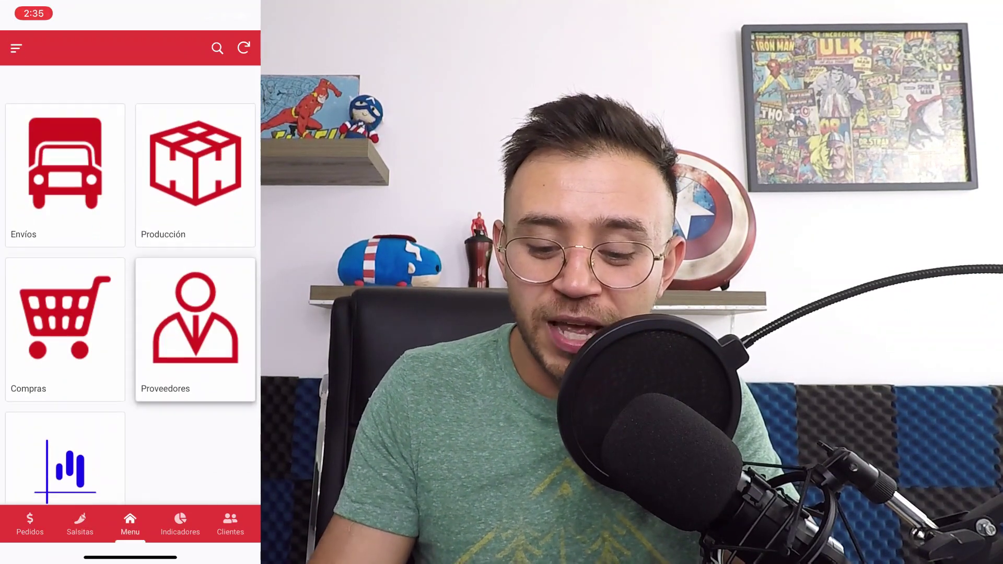
left_click(65, 388)
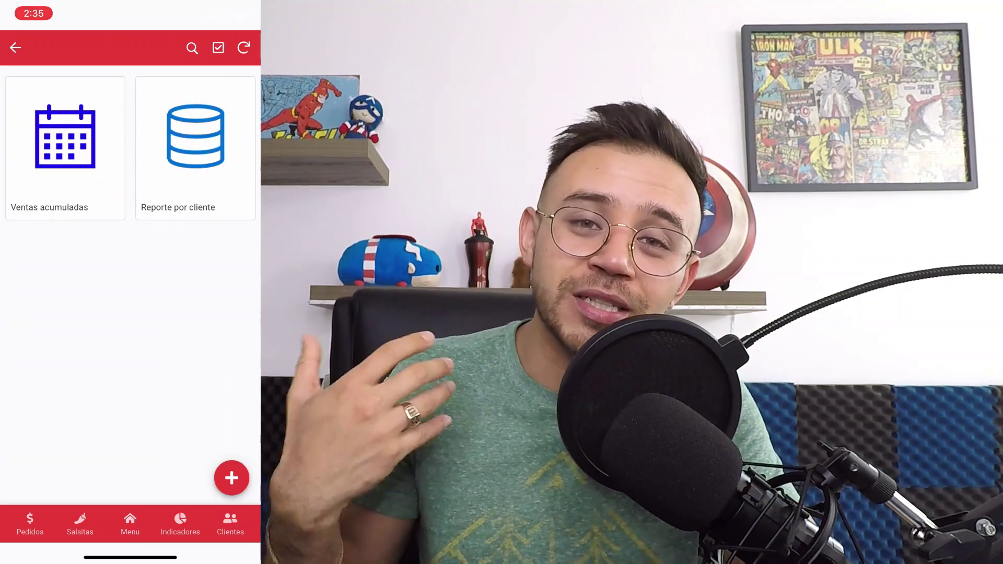
left_click(15, 47)
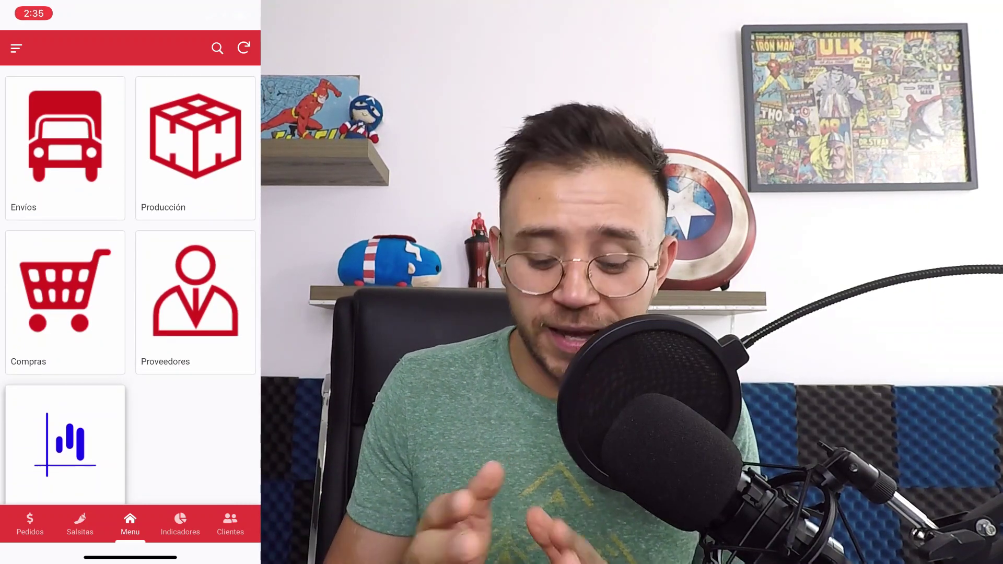
left_click(65, 444)
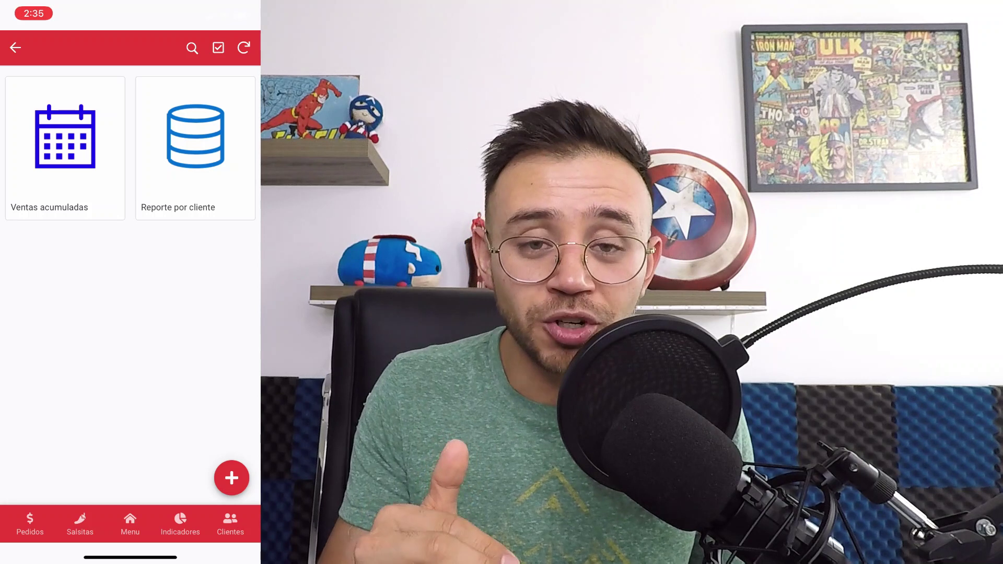